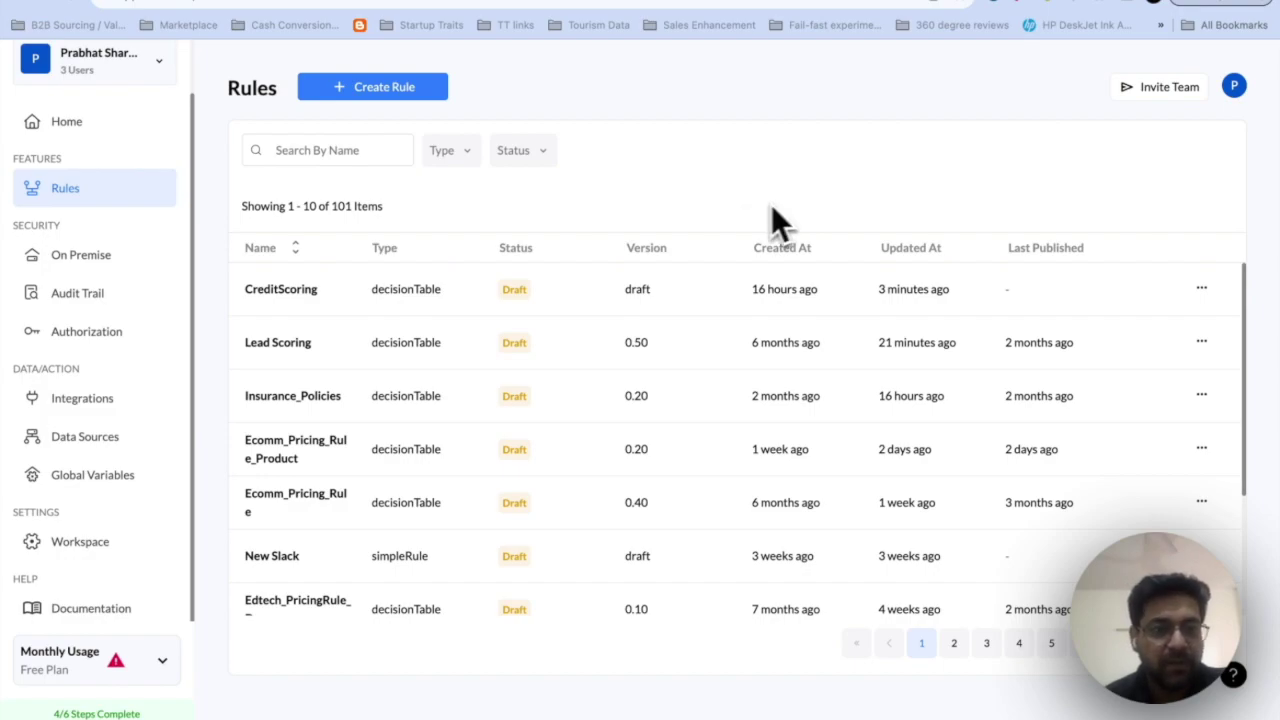
# Open a new MongoDB integration form and examine its connection fields and the IP address for the allow-list, then close it
pyautogui.click(105, 410)
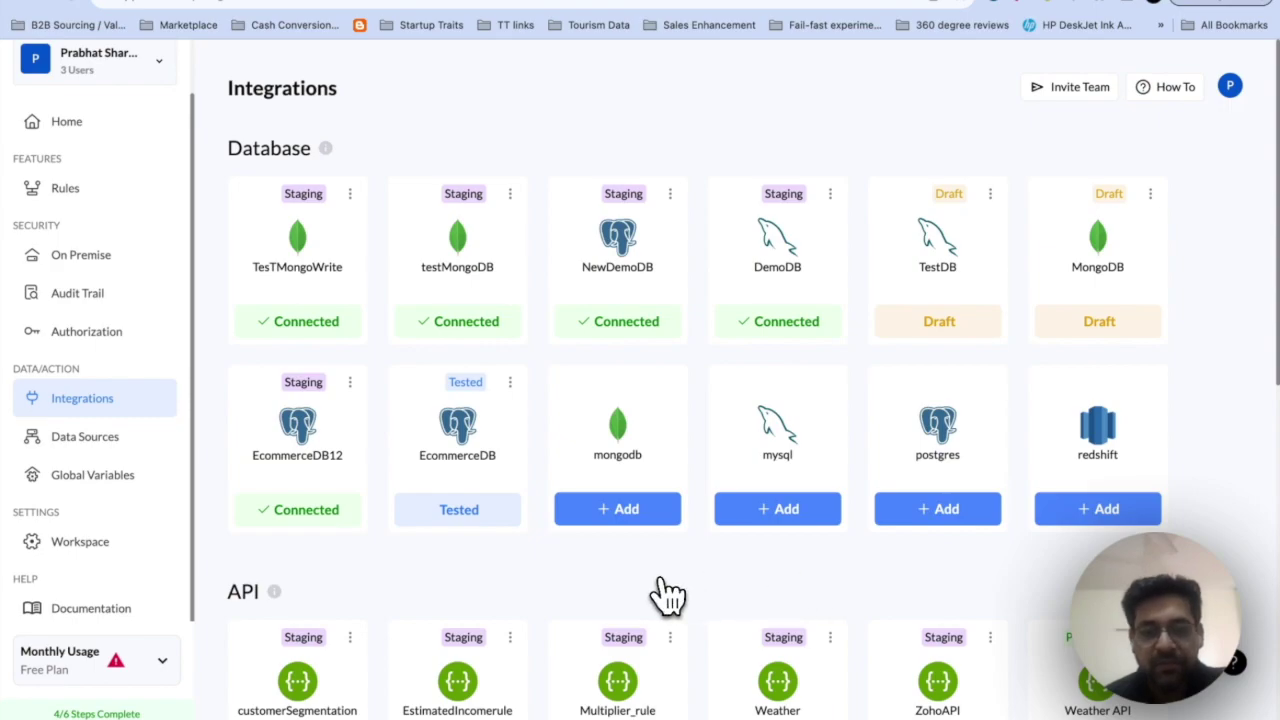
pyautogui.click(630, 530)
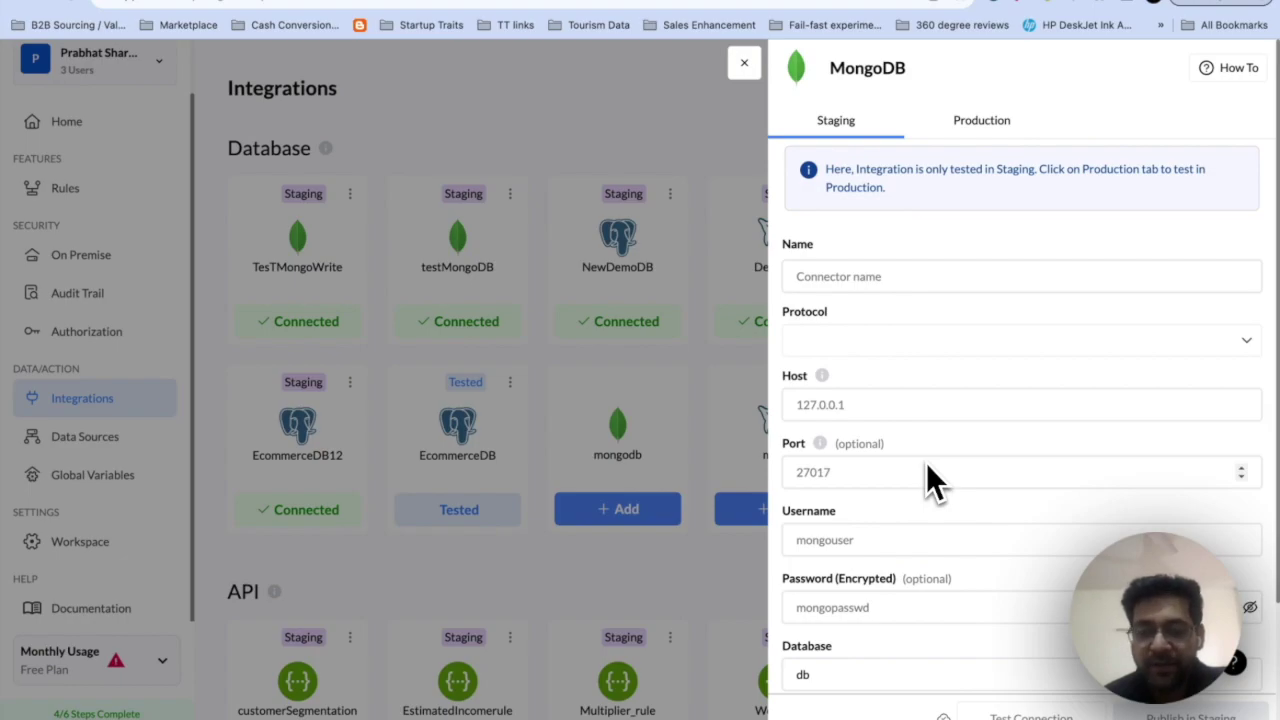
pyautogui.scroll(-1, 926, 462)
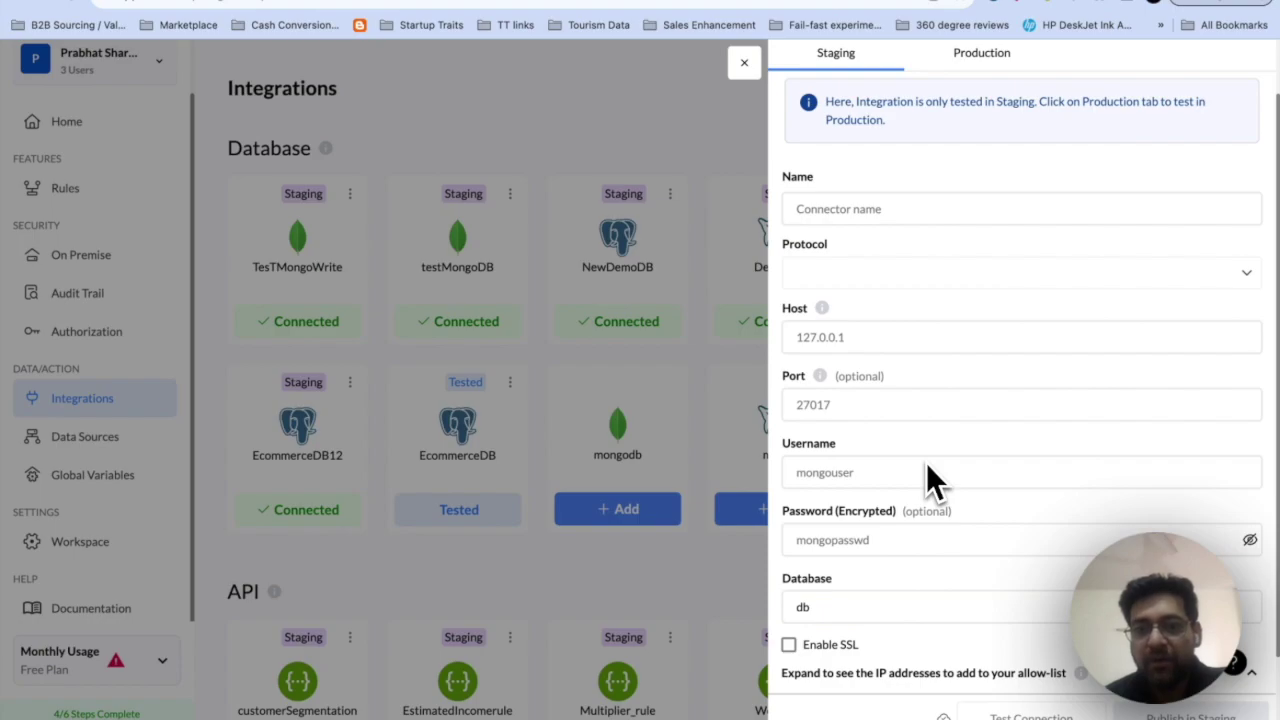
pyautogui.scroll(-2, 926, 463)
pyautogui.moveTo(795, 633); pyautogui.dragTo(906, 648)
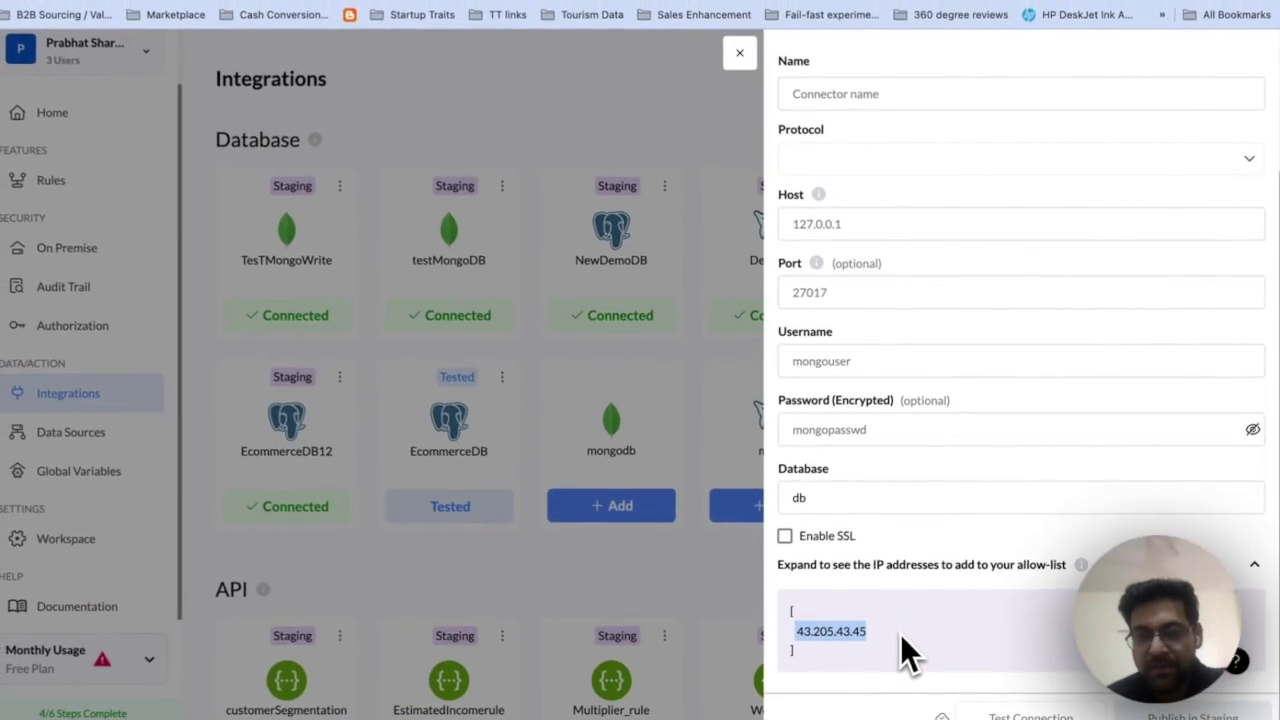
pyautogui.scroll(3, 902, 635)
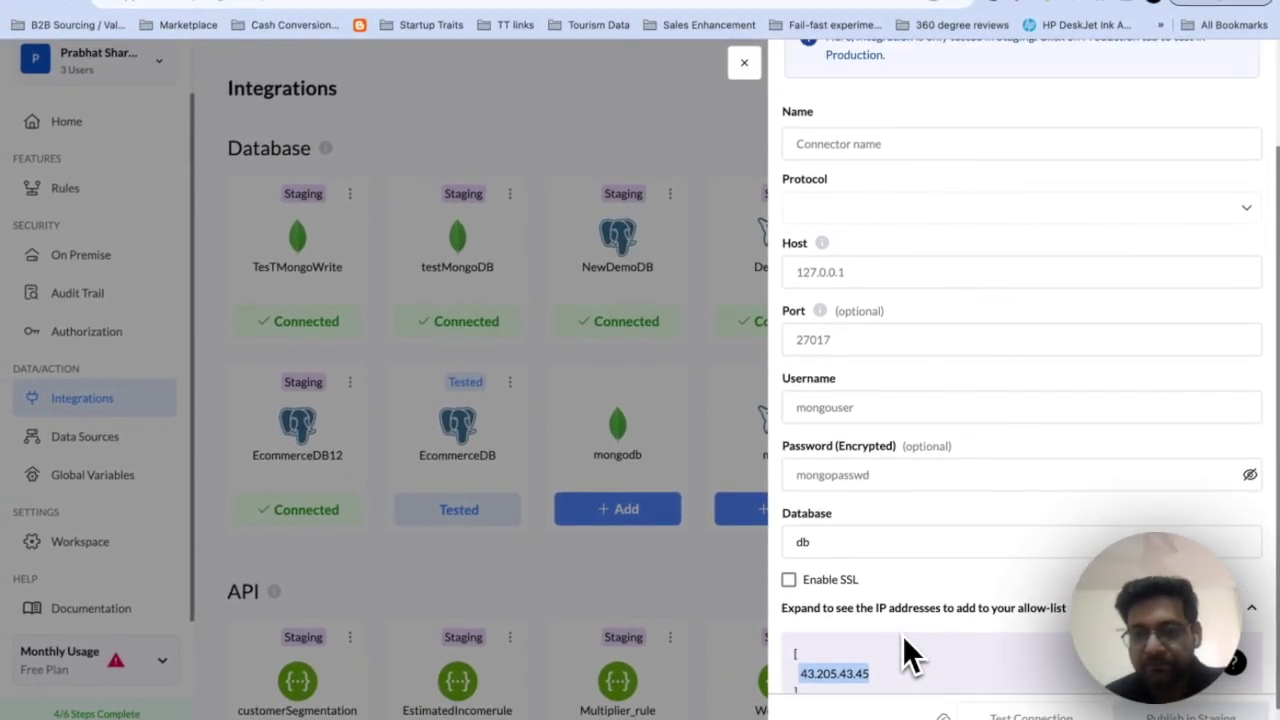
pyautogui.click(744, 62)
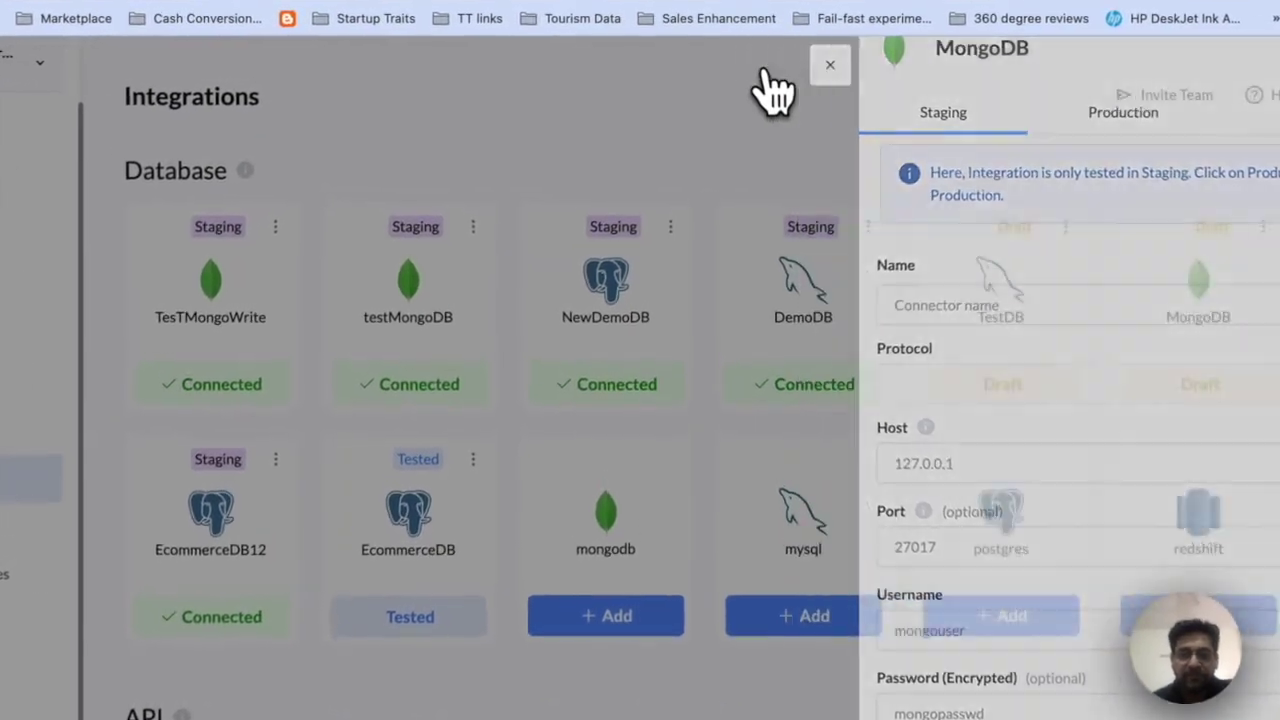
# Test the connection of the testMongoDB integration and try to publish it in staging
pyautogui.click(405, 398)
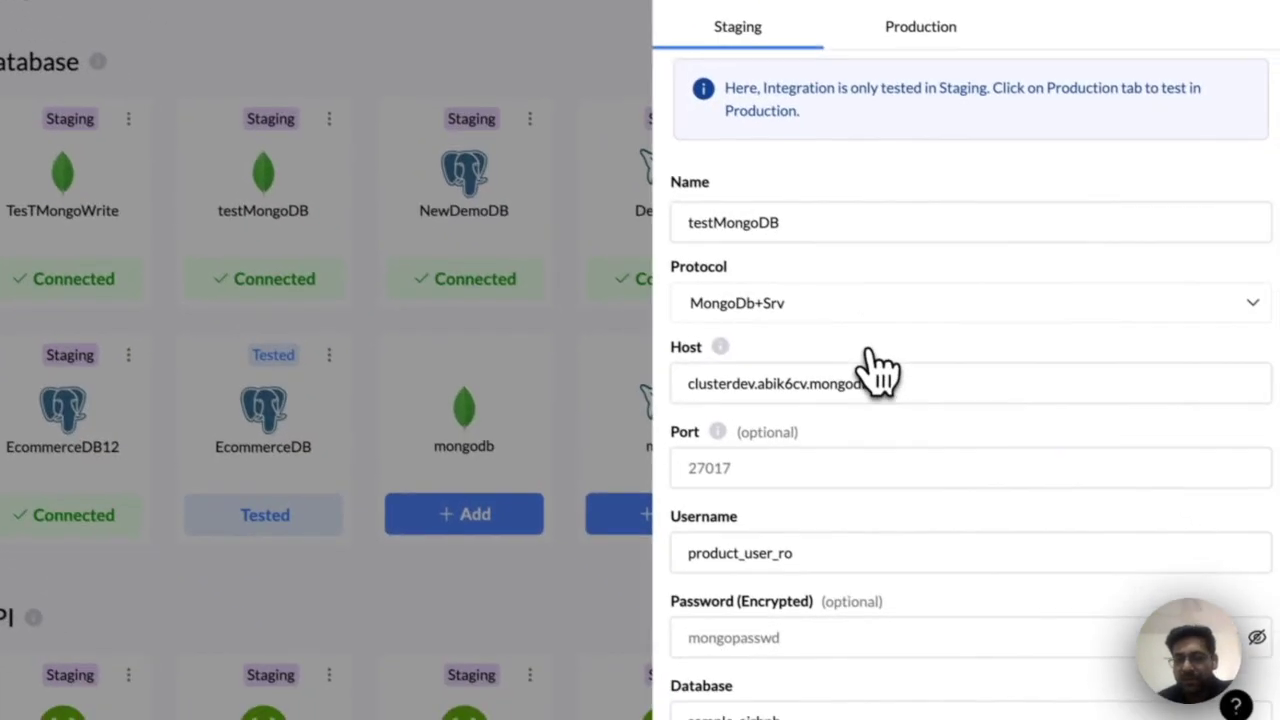
pyautogui.scroll(-3, 1018, 487)
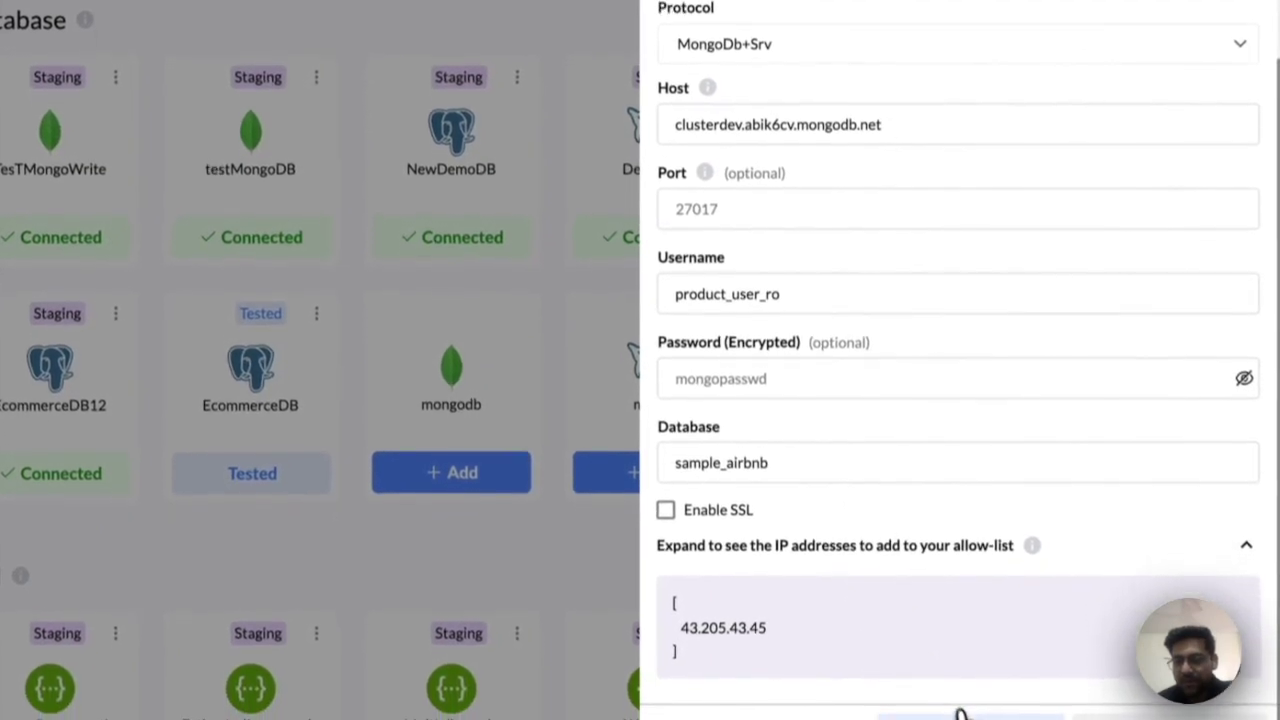
pyautogui.click(975, 708)
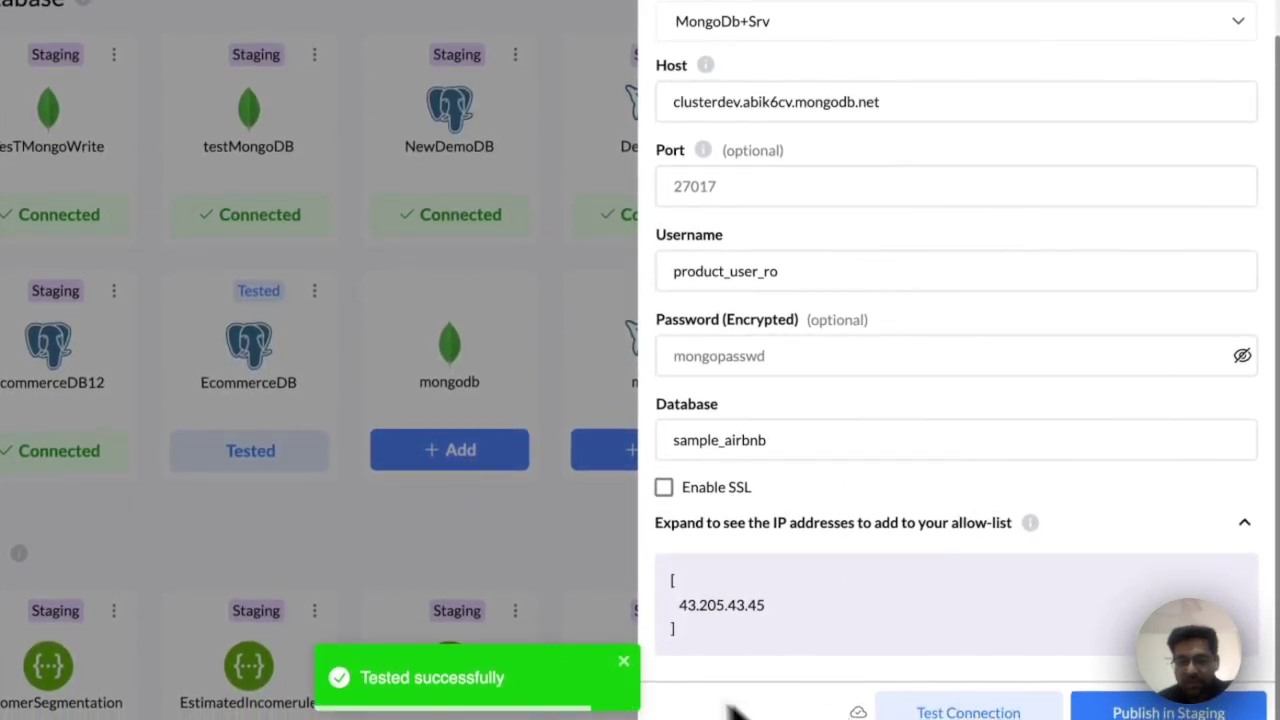
pyautogui.click(623, 661)
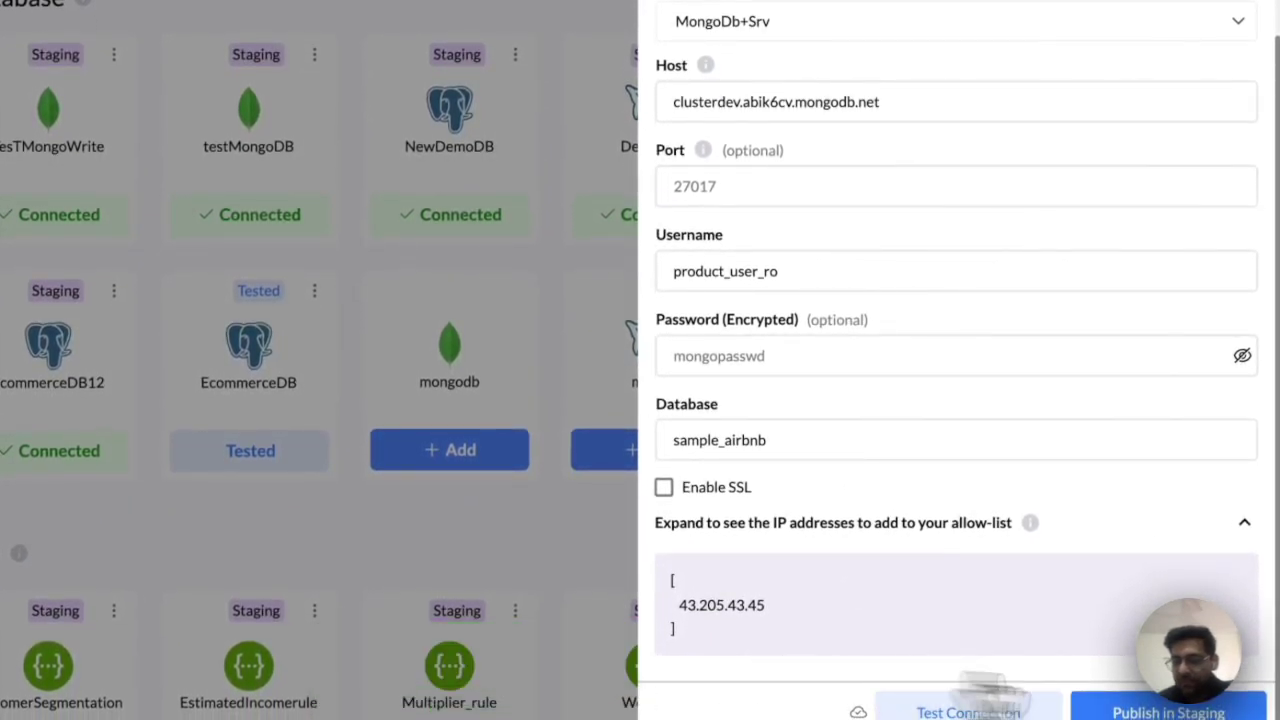
pyautogui.click(1168, 712)
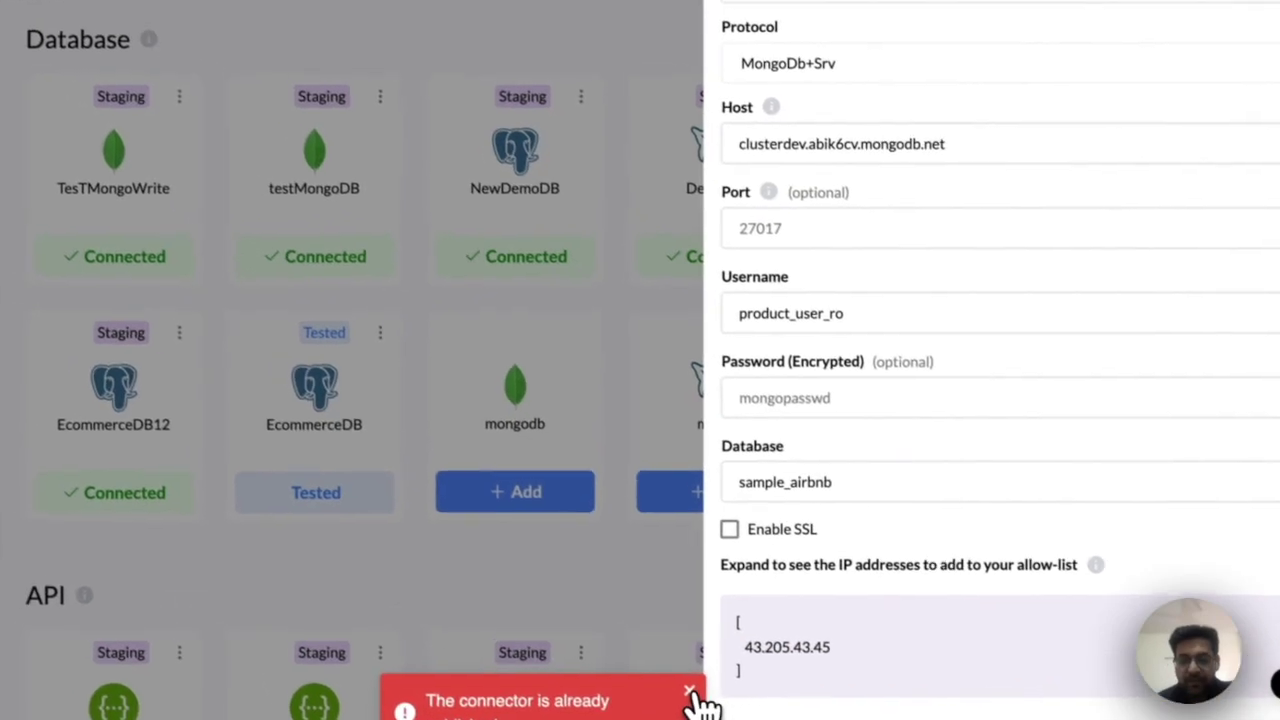
pyautogui.click(689, 692)
pyautogui.click(777, 34)
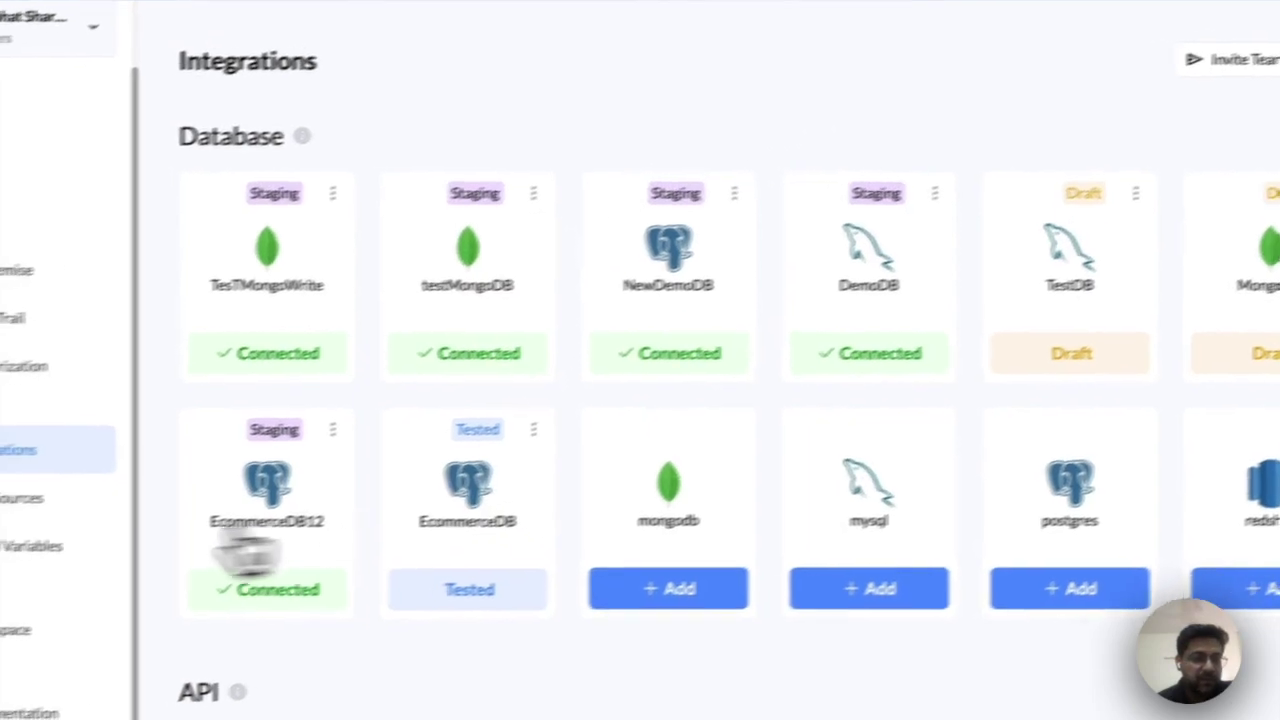
# Open a blank data source on the testMongoDB connector to view its query editor and schema, then close it
pyautogui.click(58, 508)
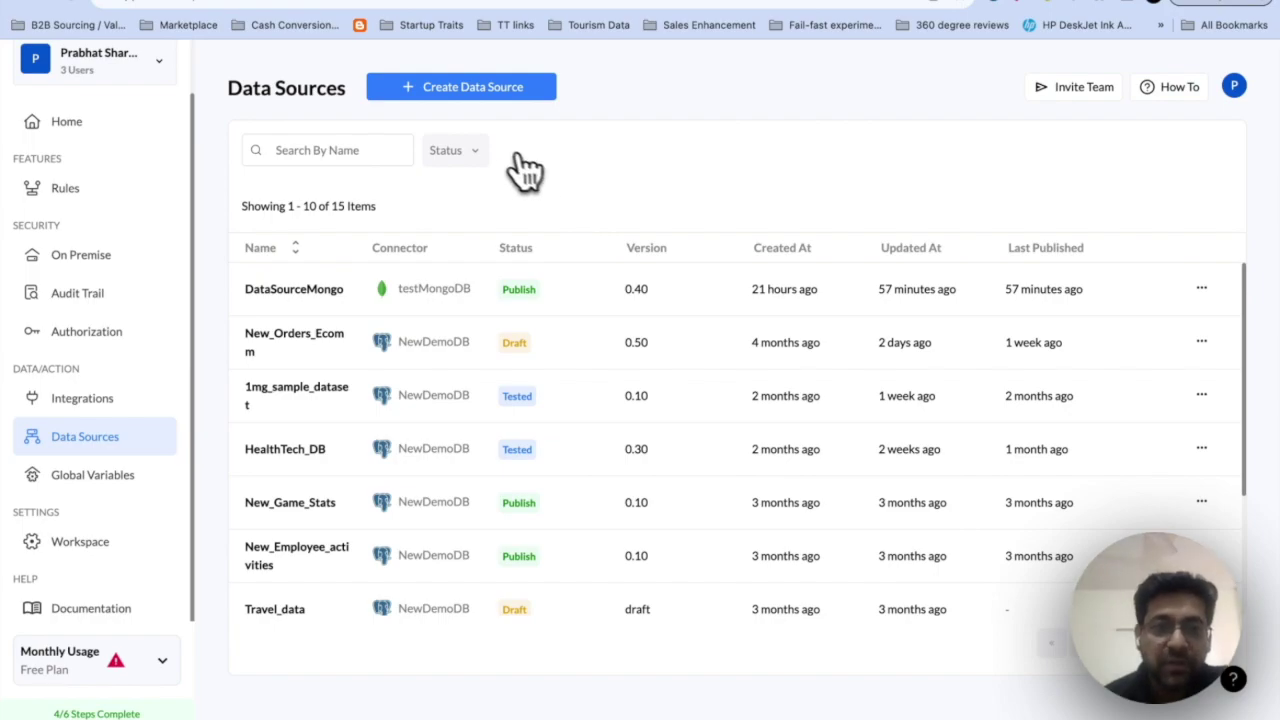
pyautogui.click(505, 92)
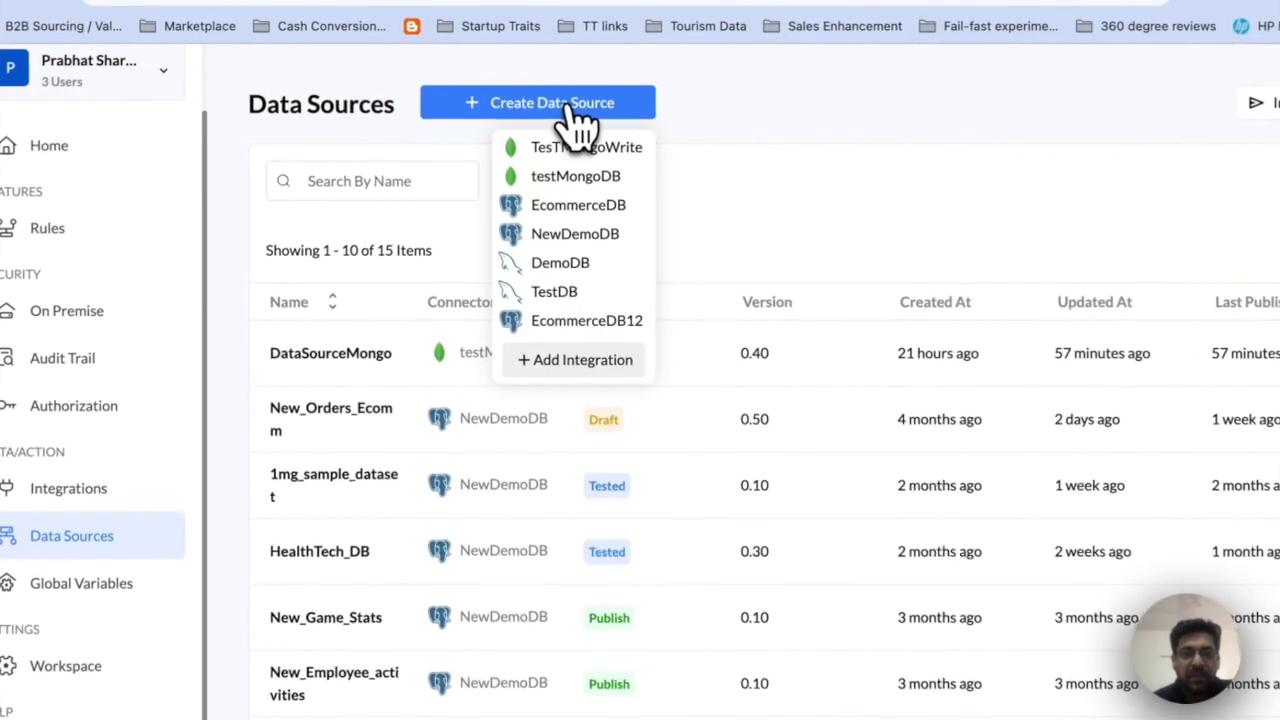
pyautogui.click(601, 185)
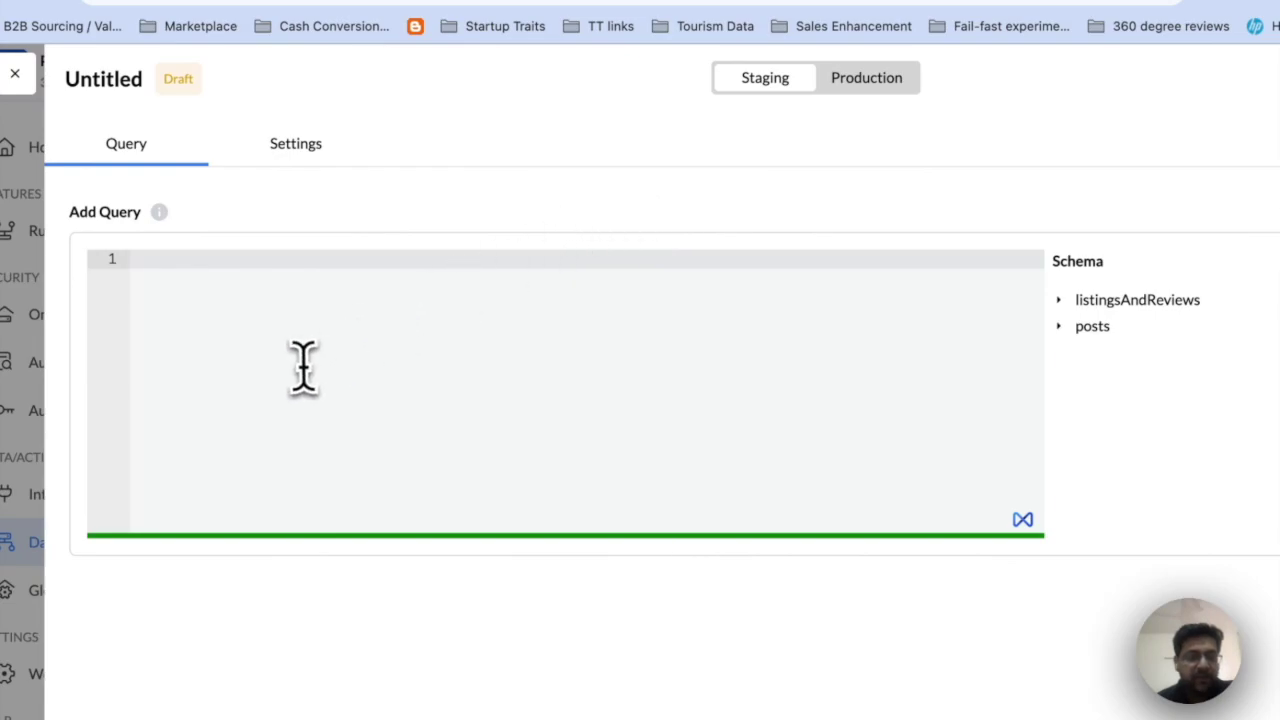
pyautogui.click(256, 299)
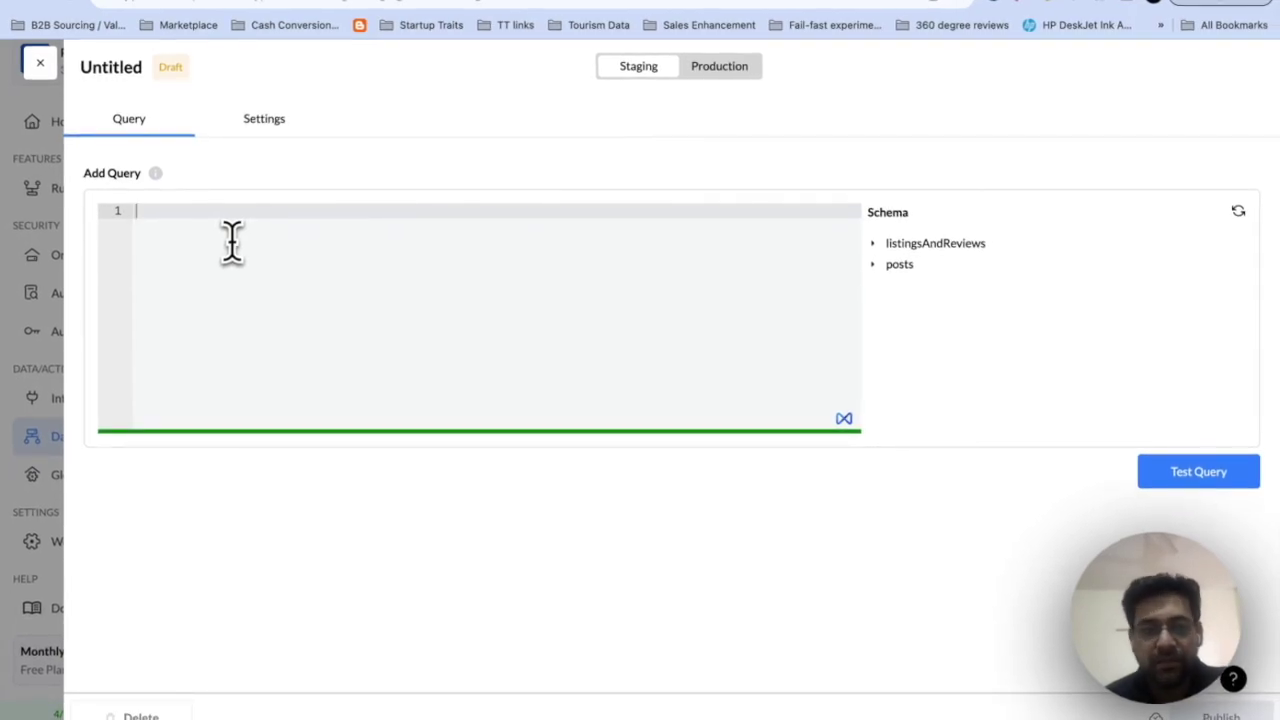
pyautogui.click(40, 62)
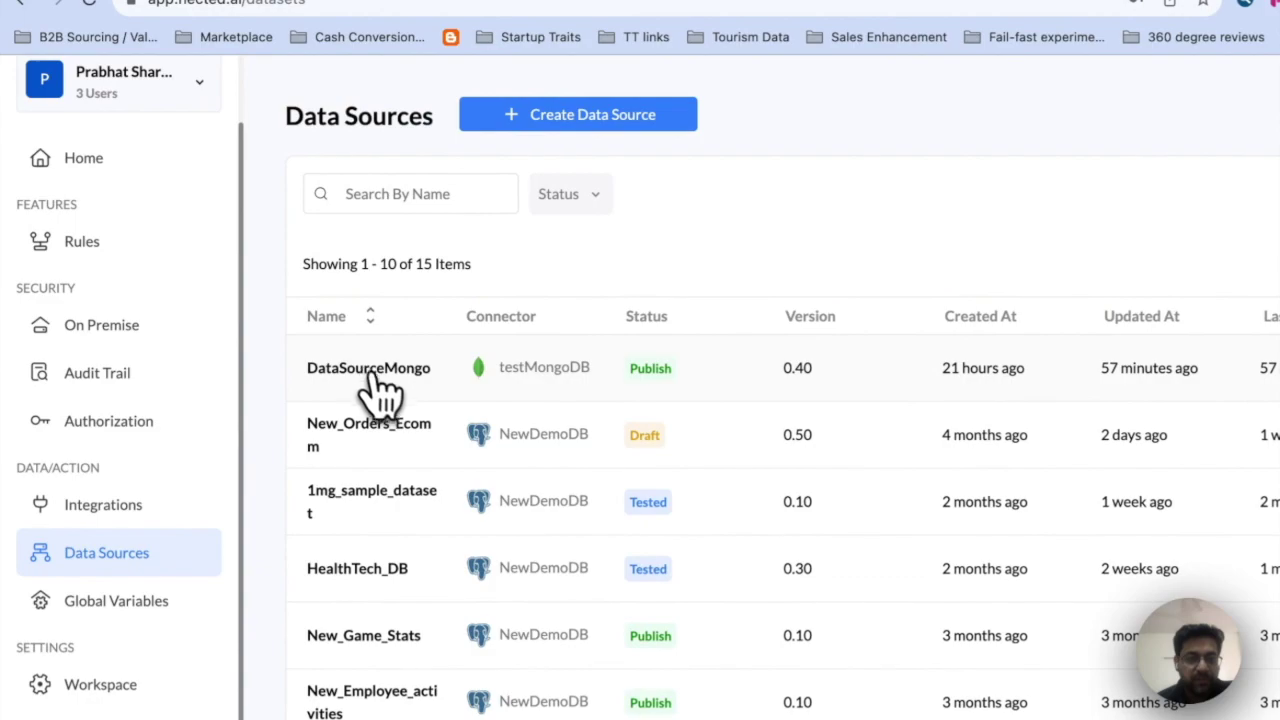
# Open the DataSourceMongo data source and examine its find query and the collections in the schema
pyautogui.click(388, 390)
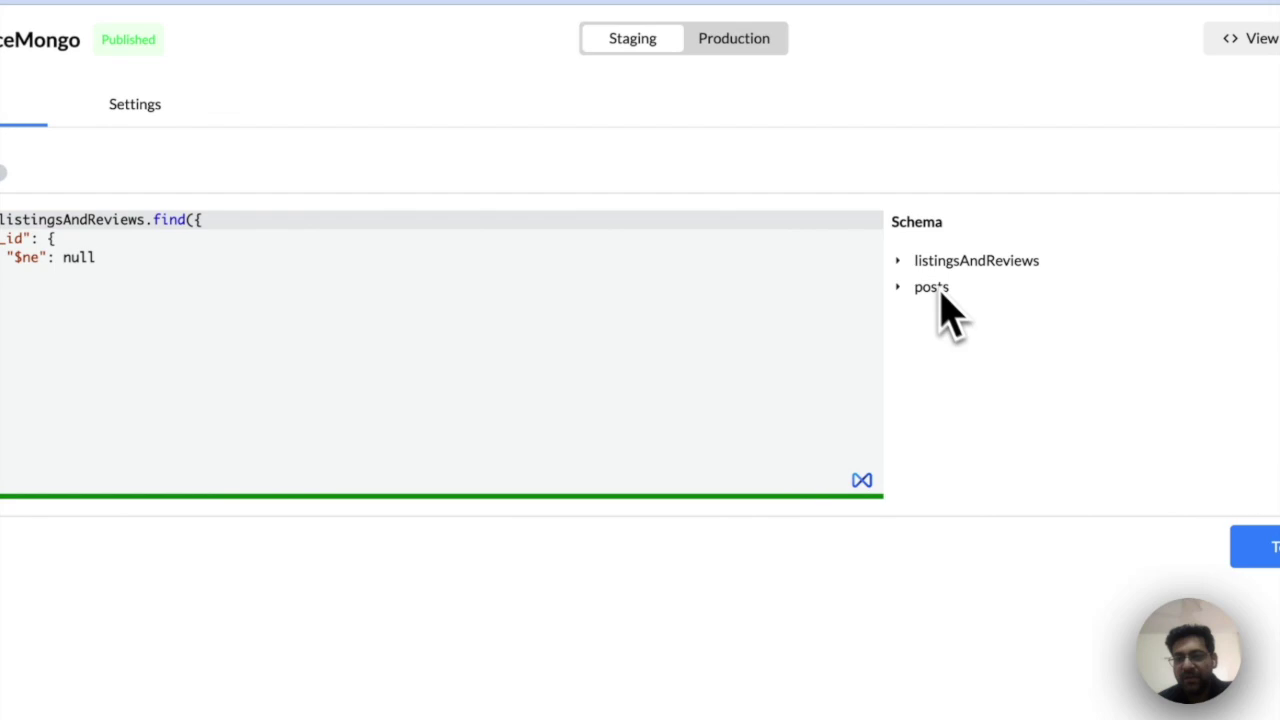
pyautogui.click(904, 278)
pyautogui.click(901, 266)
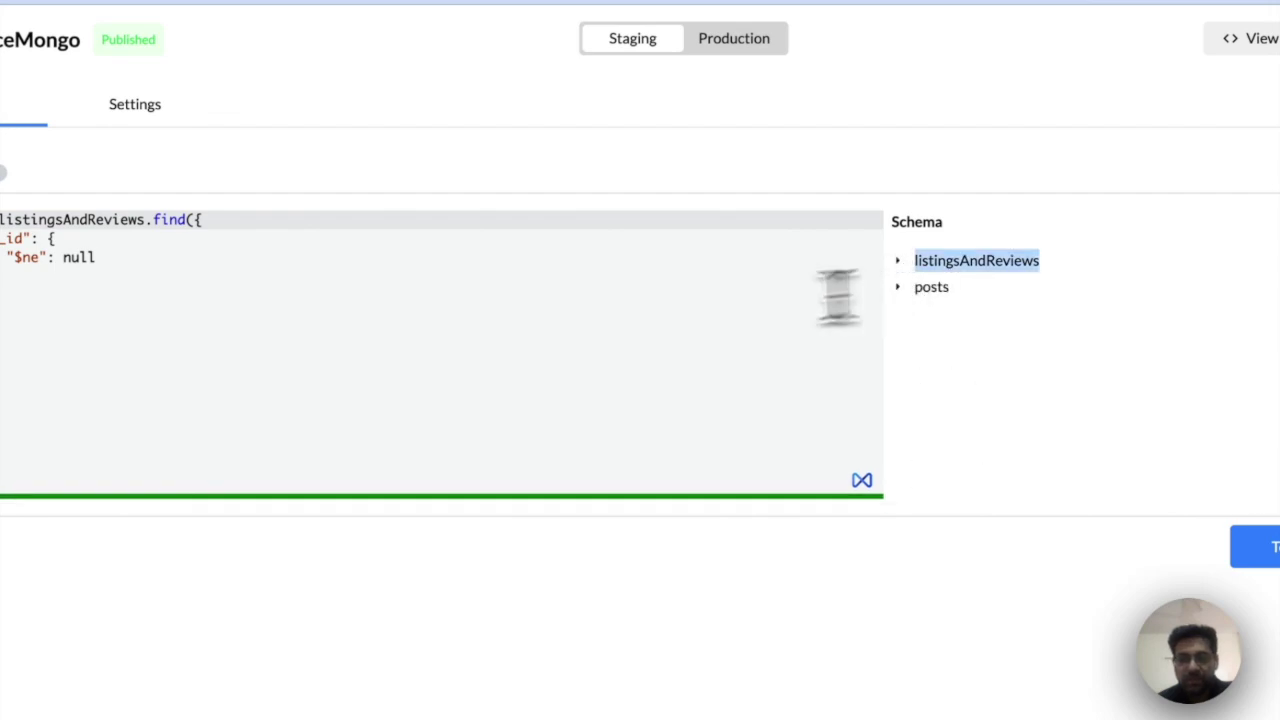
pyautogui.click(360, 278)
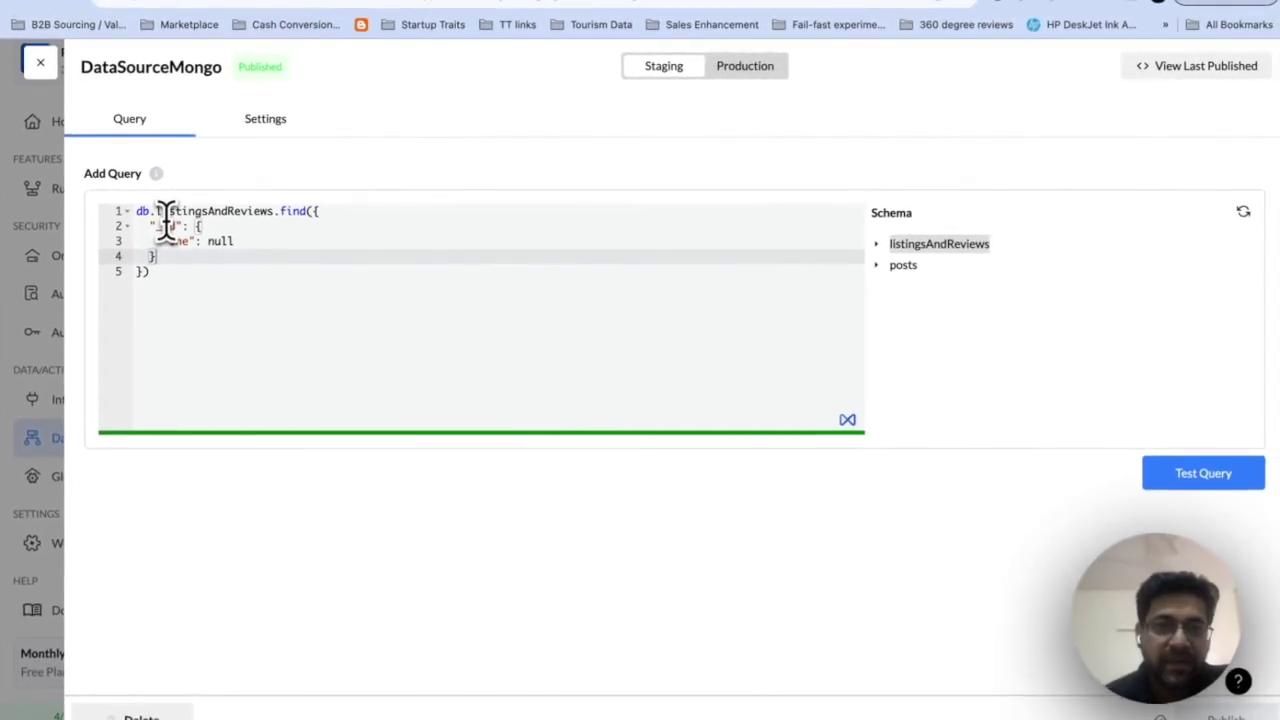
pyautogui.click(180, 270)
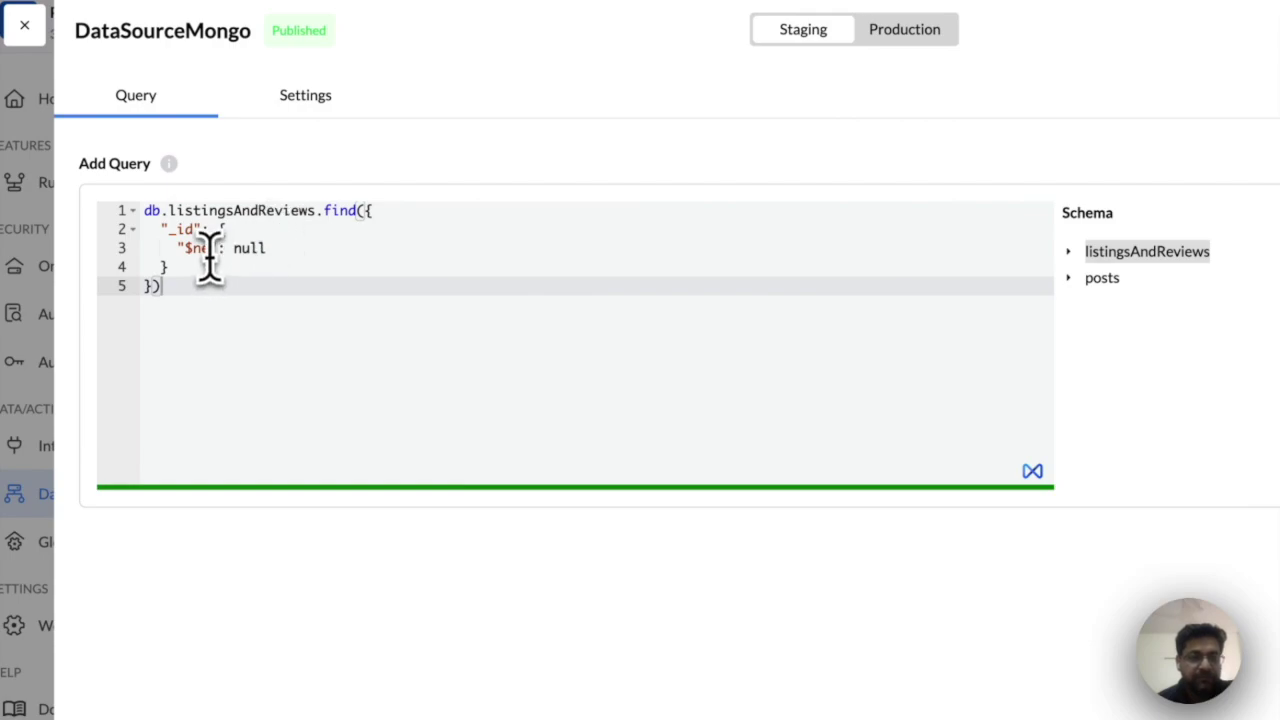
# Test the listingsAndReviews query and look through all columns of its output
pyautogui.click(1279, 537)
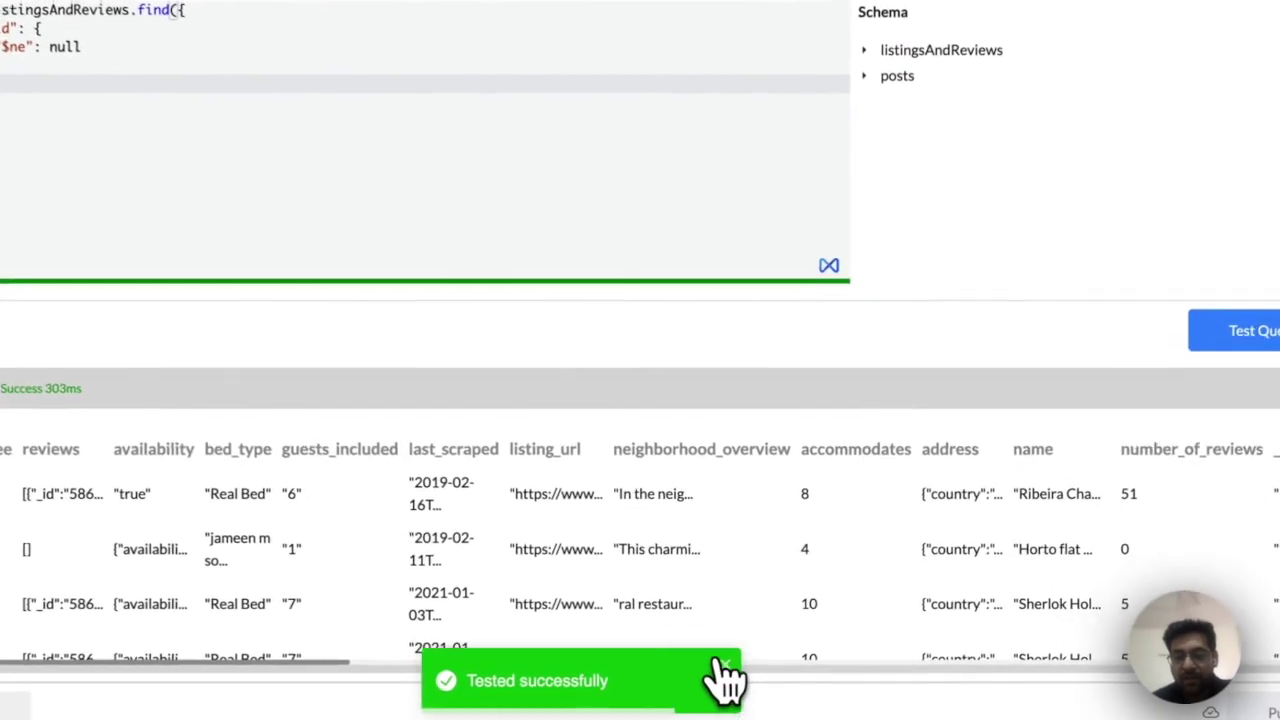
pyautogui.hscroll(10, 785, 555)
pyautogui.hscroll(10, 773, 512)
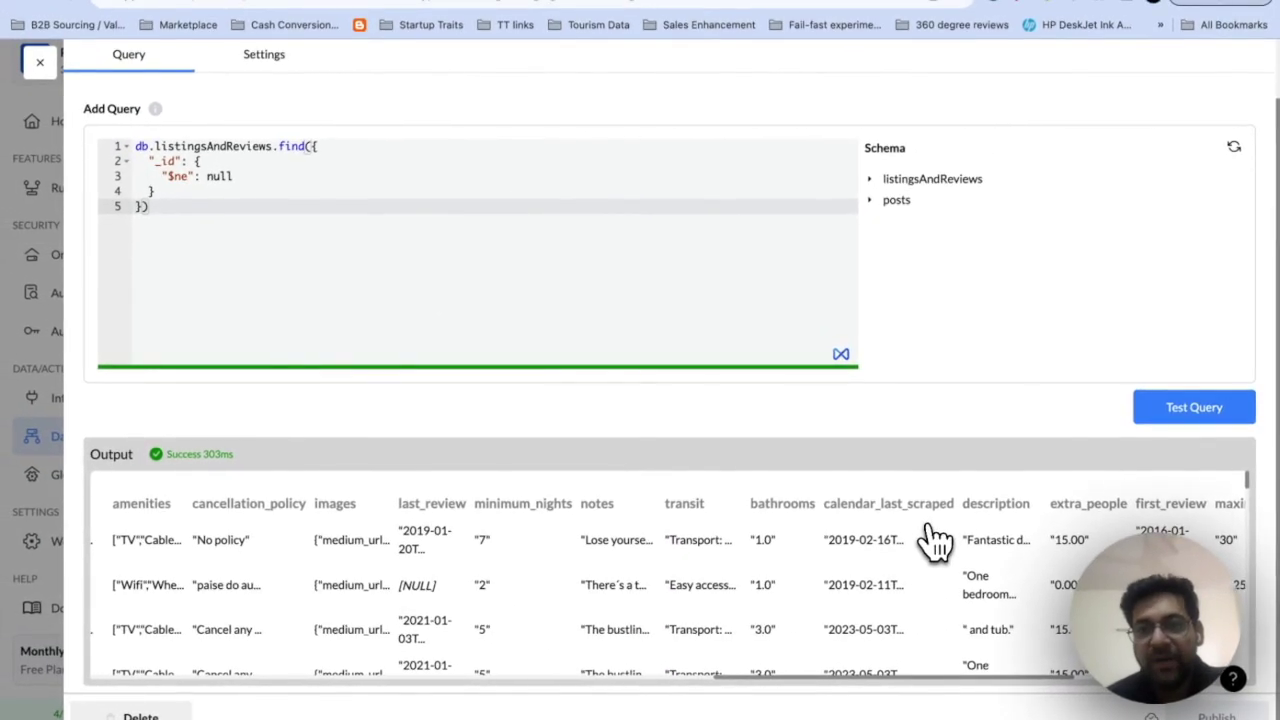
pyautogui.hscroll(10, 935, 540)
pyautogui.hscroll(-15, 935, 540)
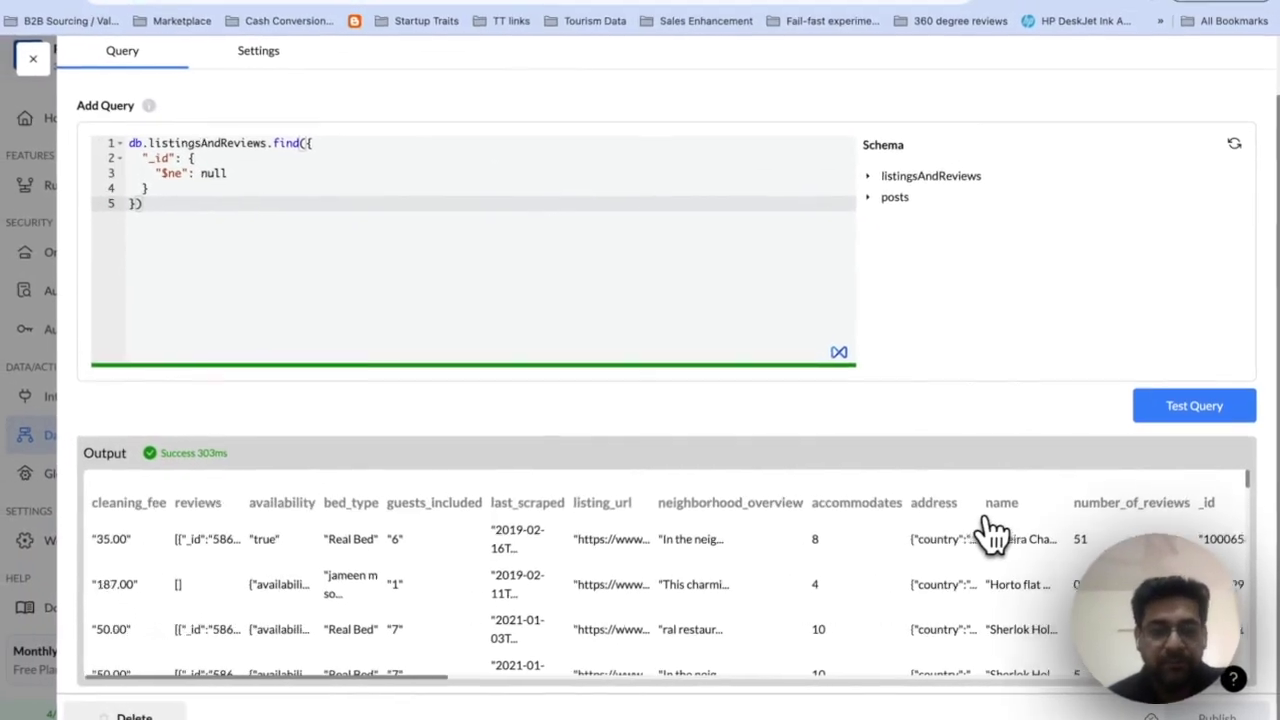
pyautogui.scroll(3, 686, 337)
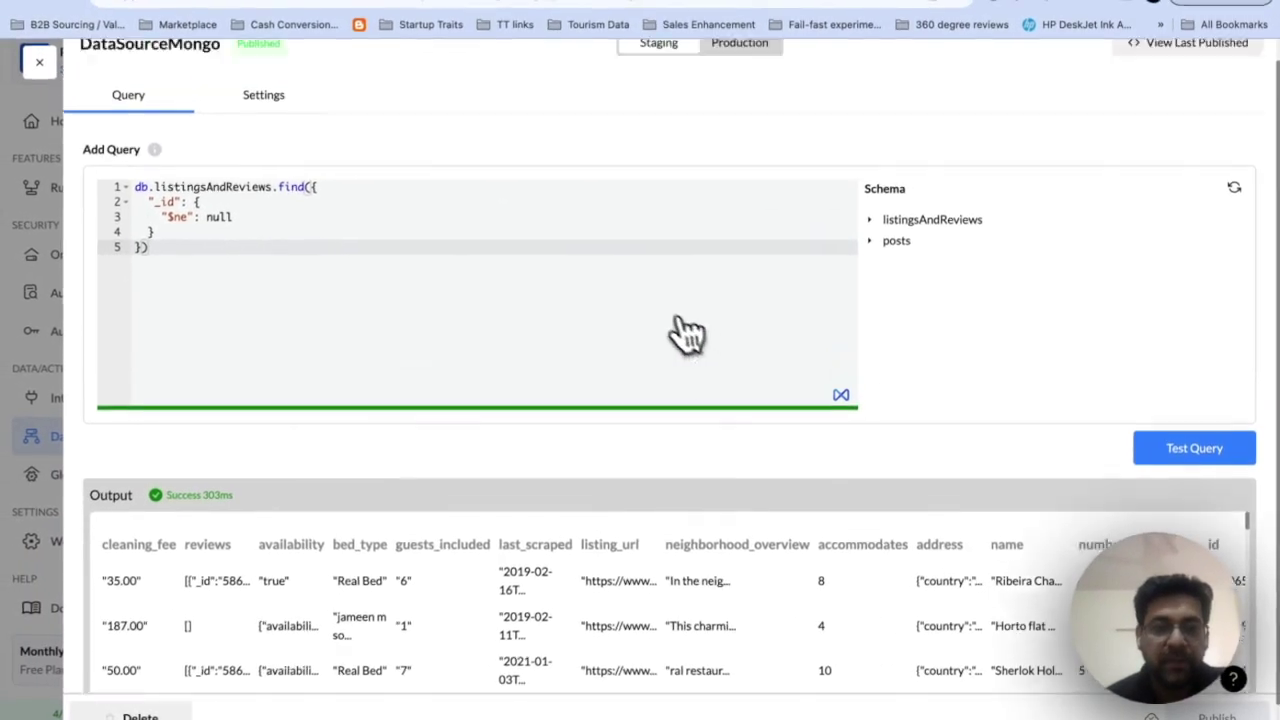
# Check the row limit and cache settings of DataSourceMongo, then close the data source
pyautogui.click(262, 50)
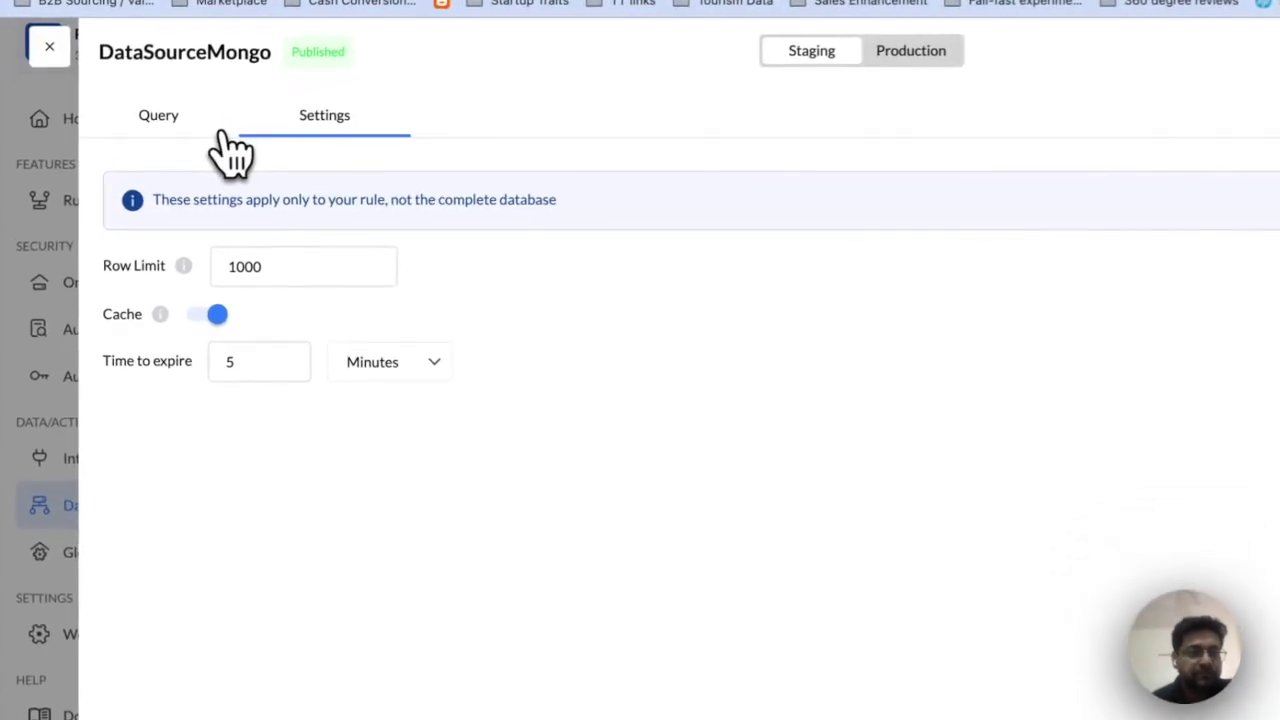
pyautogui.click(166, 130)
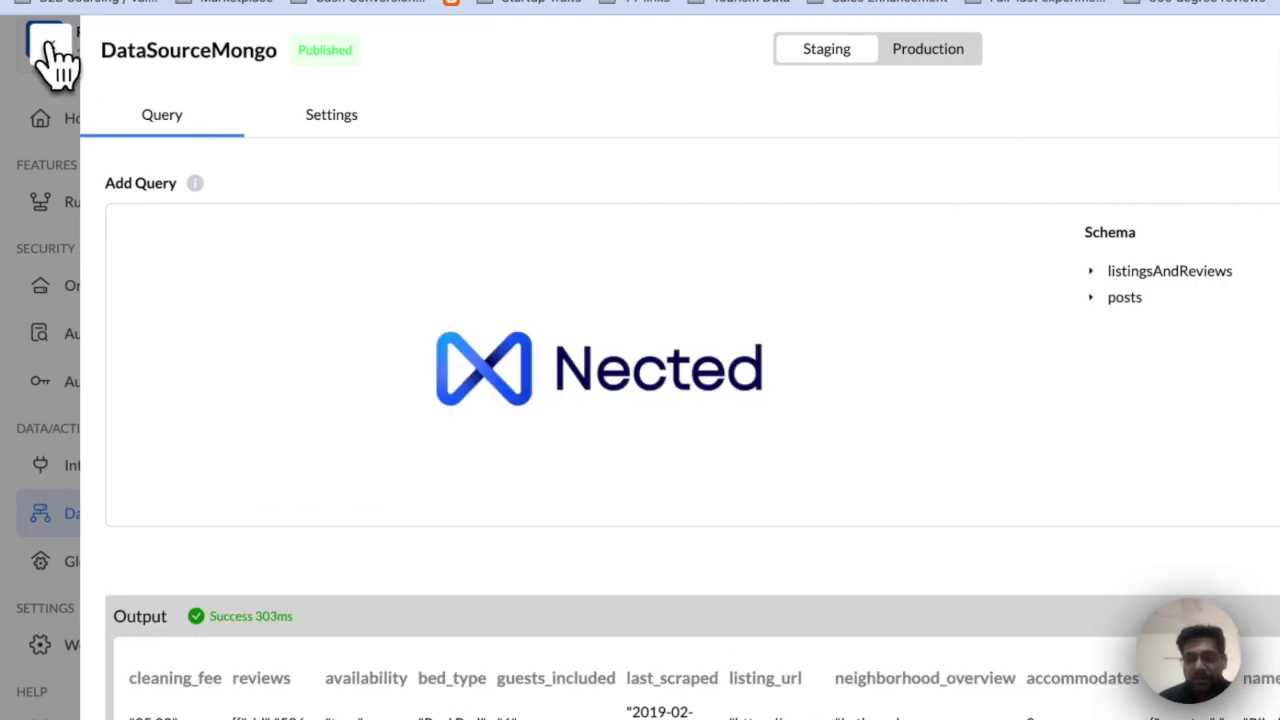
pyautogui.click(50, 47)
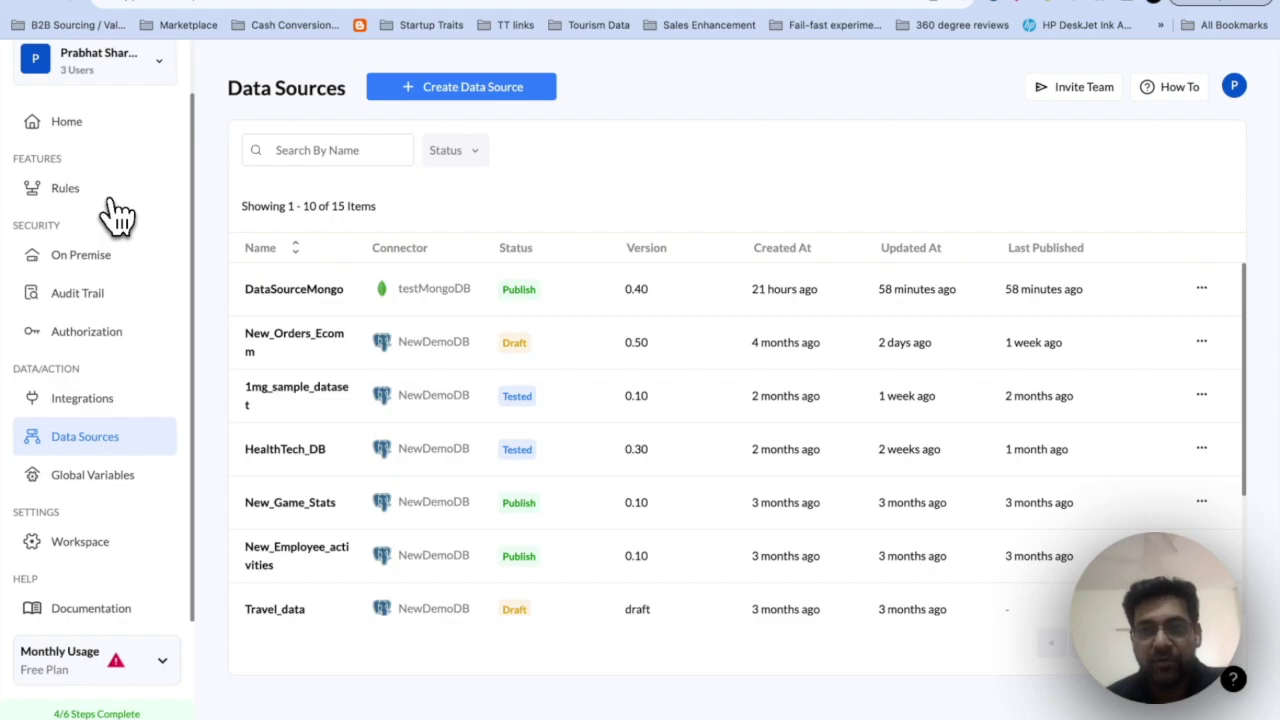
# Open the CreditScoring decision table from the list of rules
pyautogui.click(112, 200)
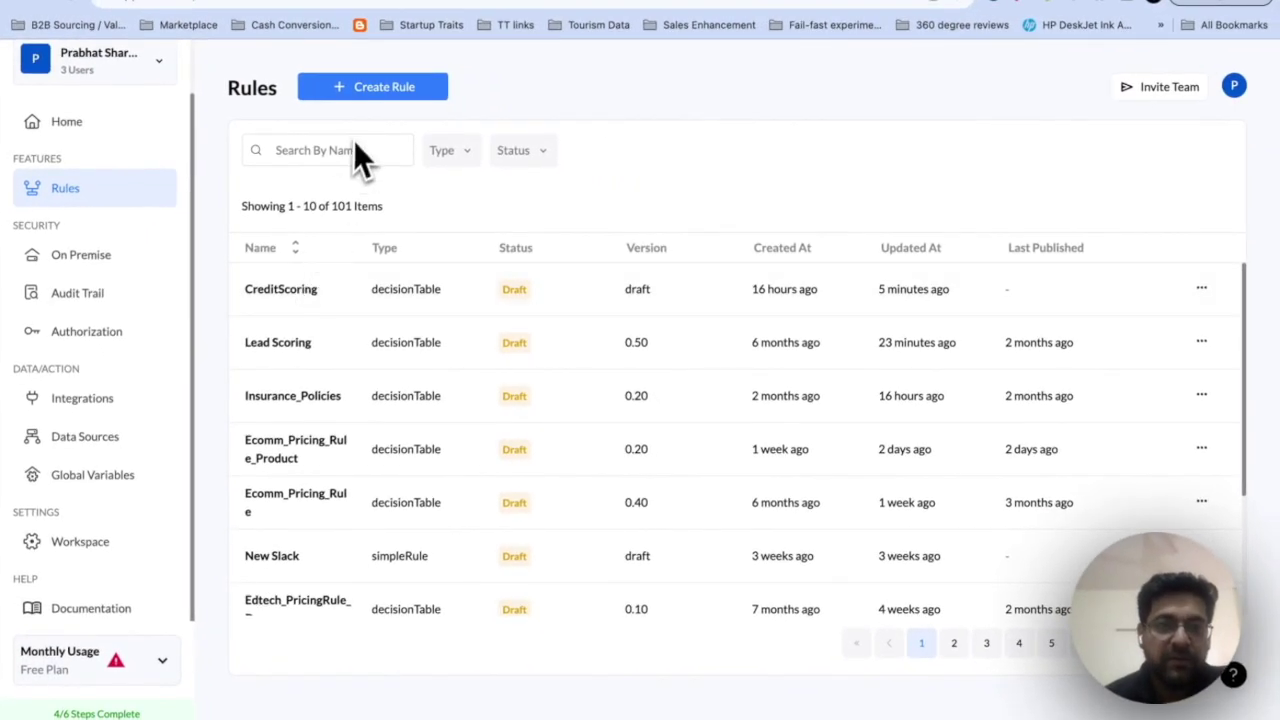
pyautogui.click(383, 90)
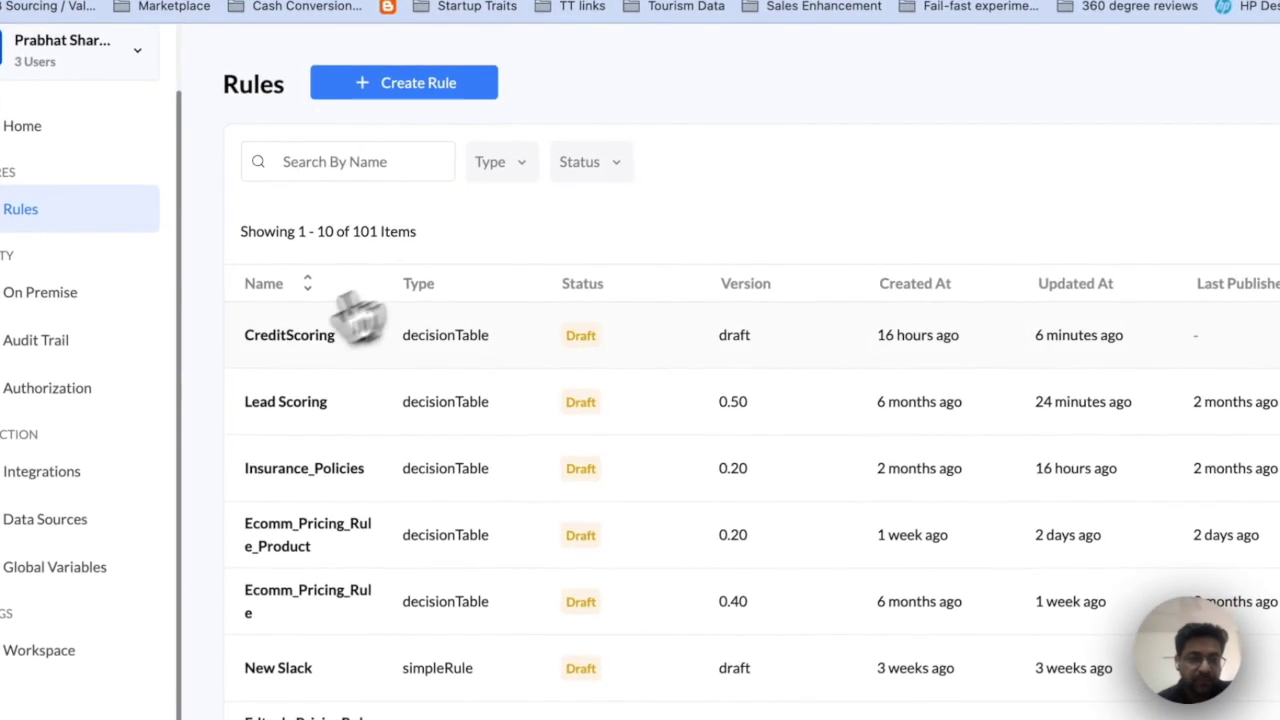
pyautogui.click(296, 345)
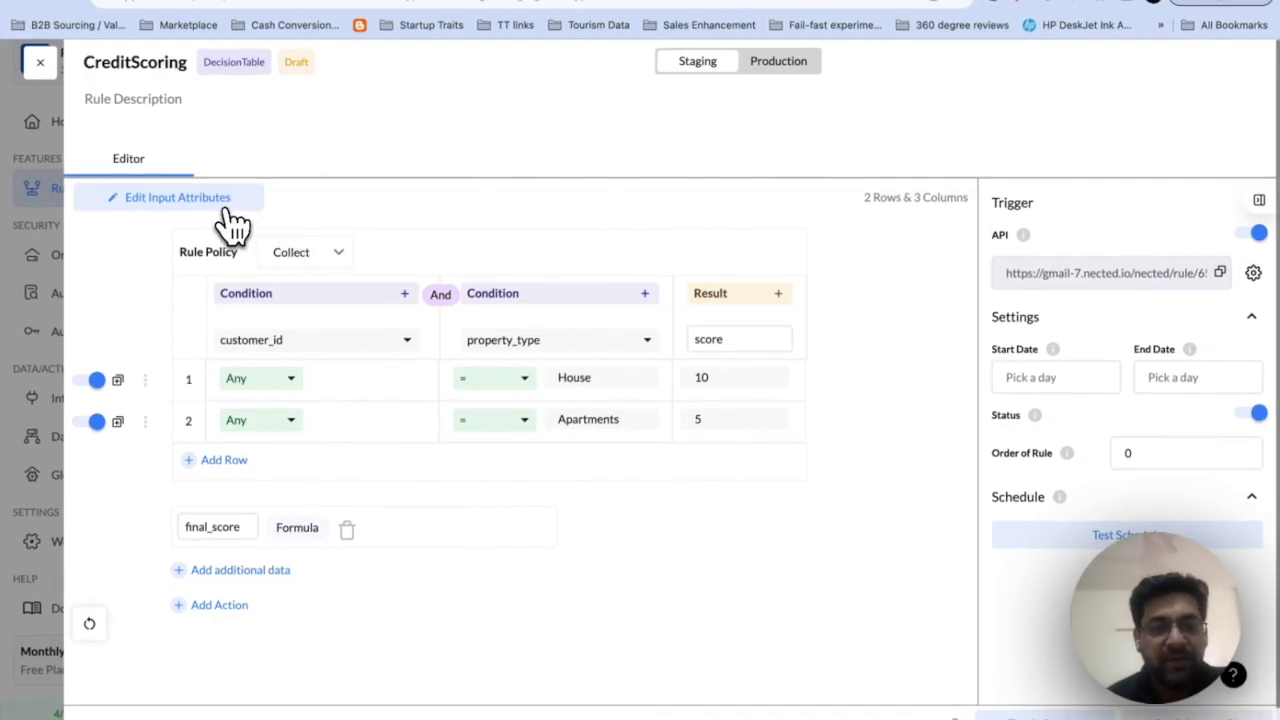
# Review the CreditScoring rule's input attributes and the API settings of its trigger
pyautogui.click(222, 208)
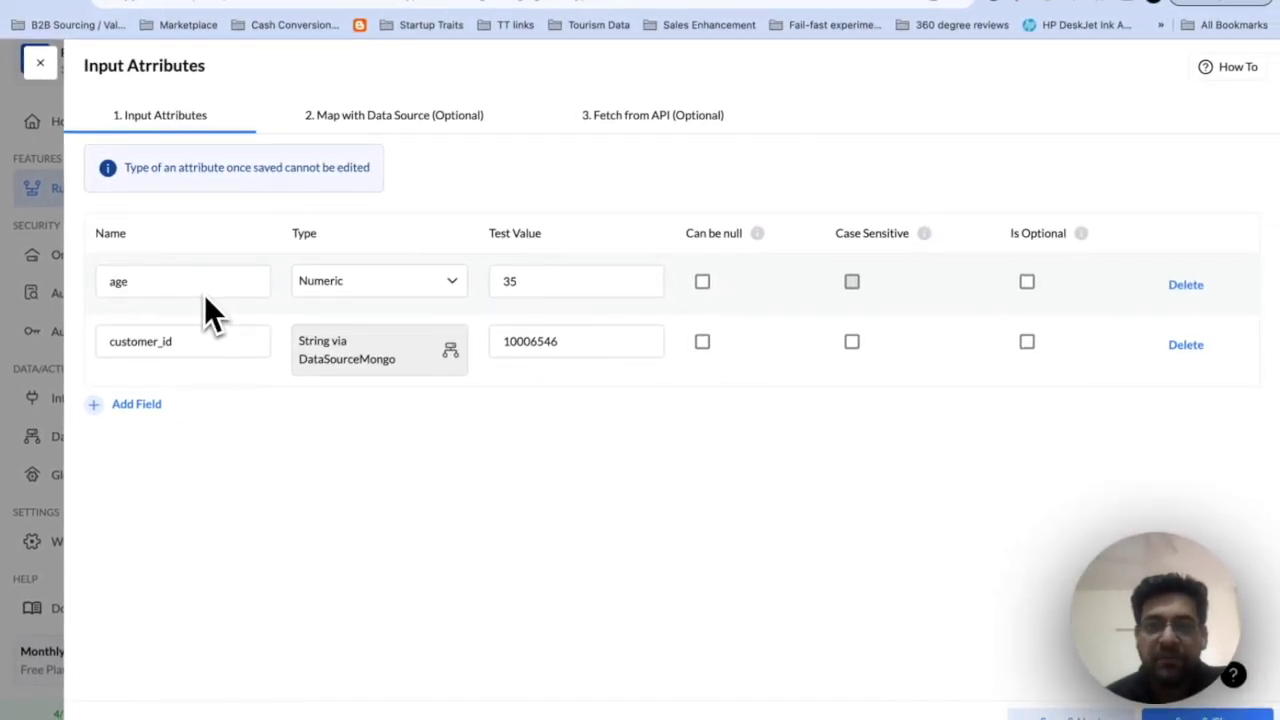
pyautogui.click(42, 63)
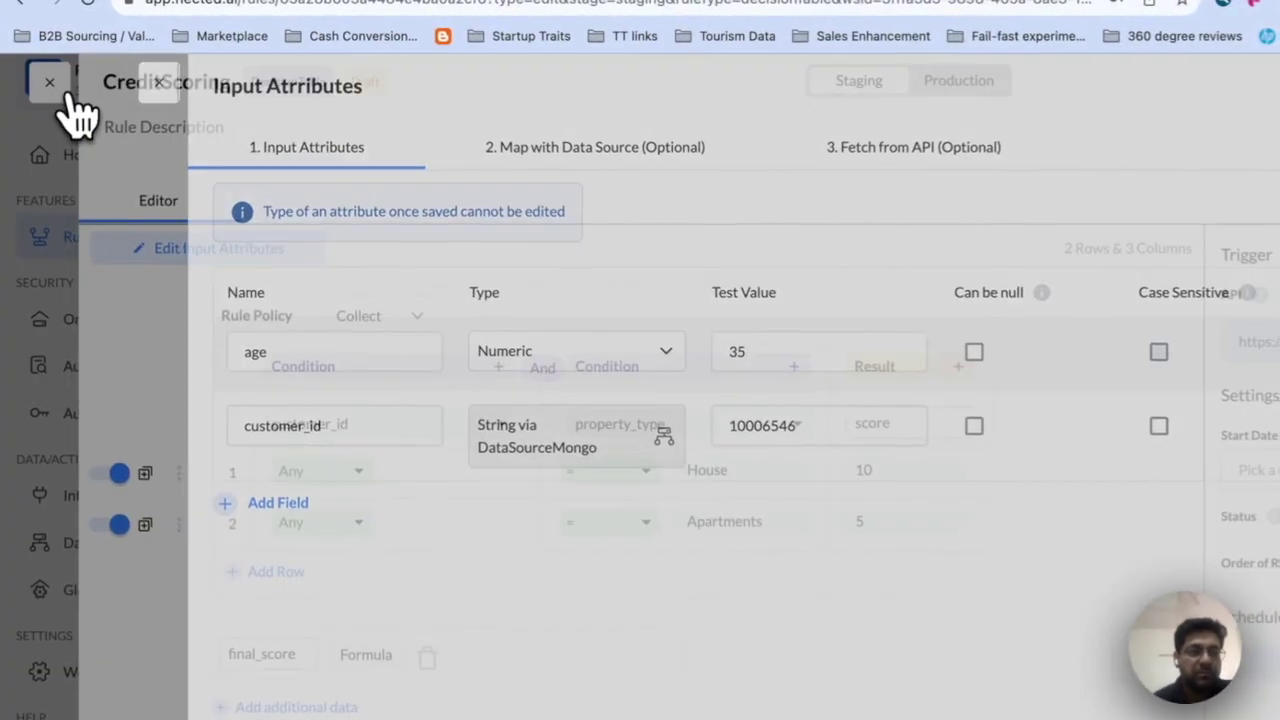
pyautogui.click(1249, 279)
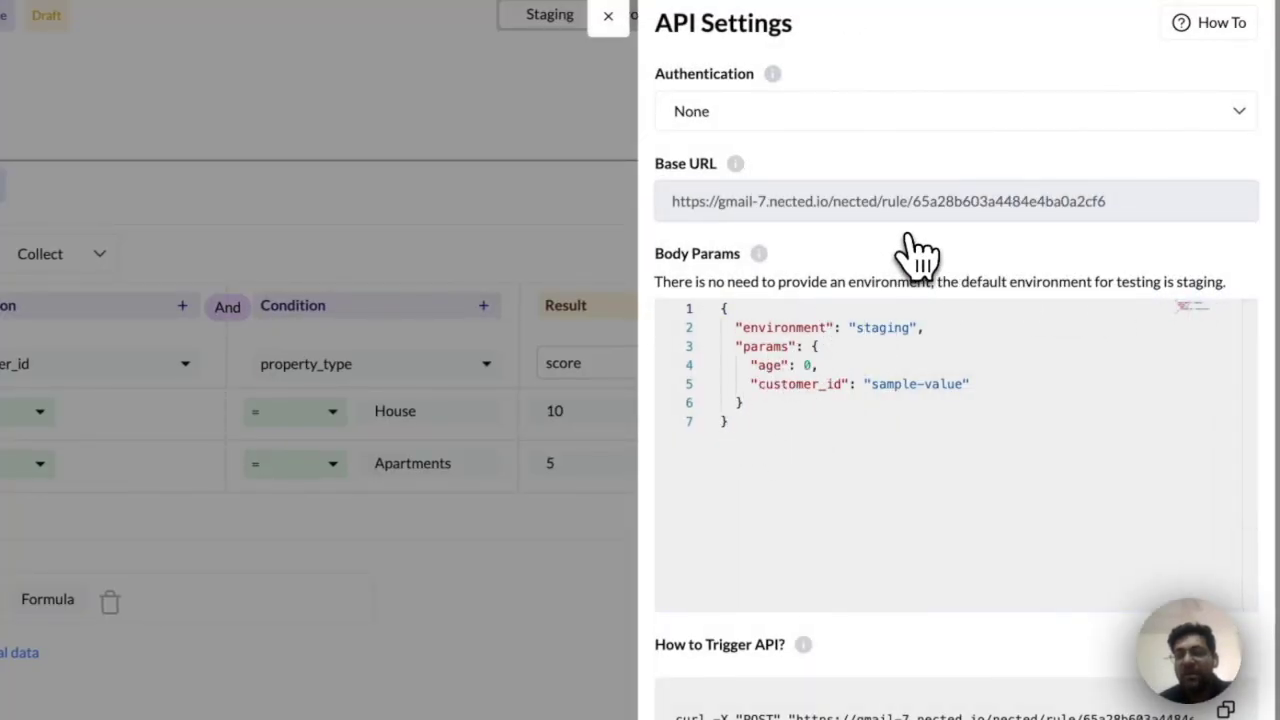
pyautogui.click(608, 15)
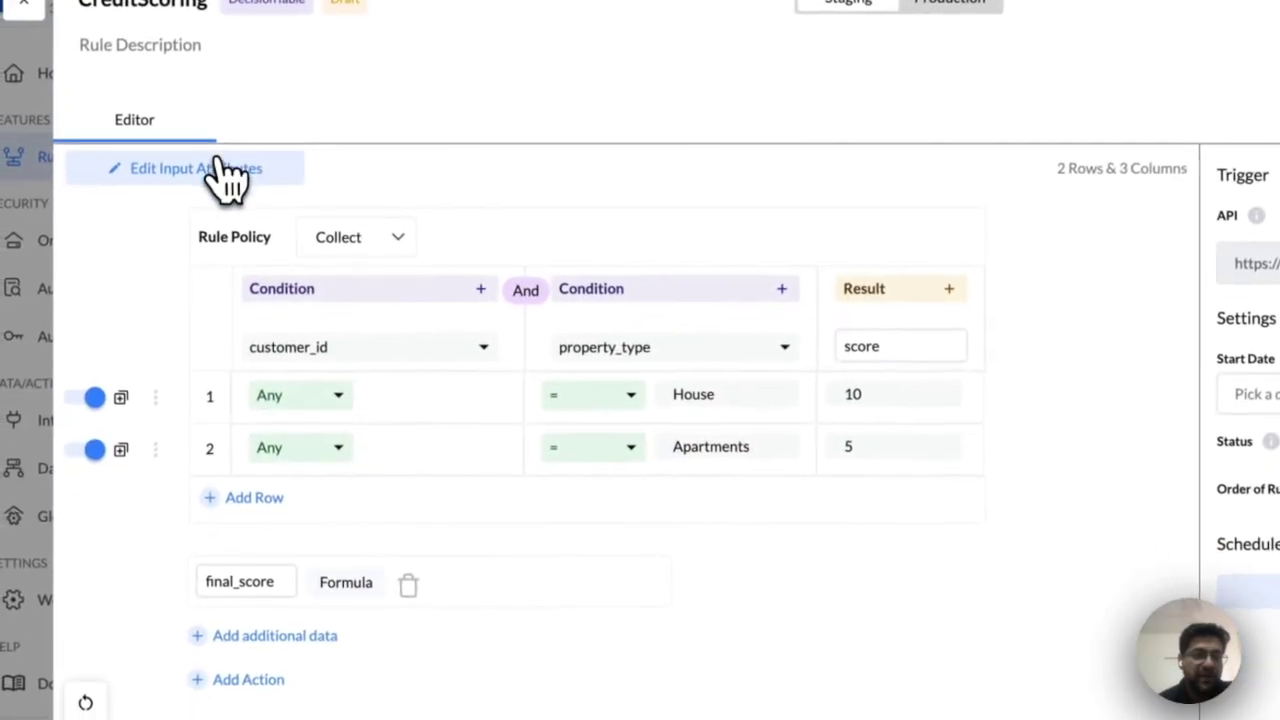
# Add a location input attribute of type String with test value USA to the CreditScoring rule
pyautogui.click(225, 178)
pyautogui.click(190, 270)
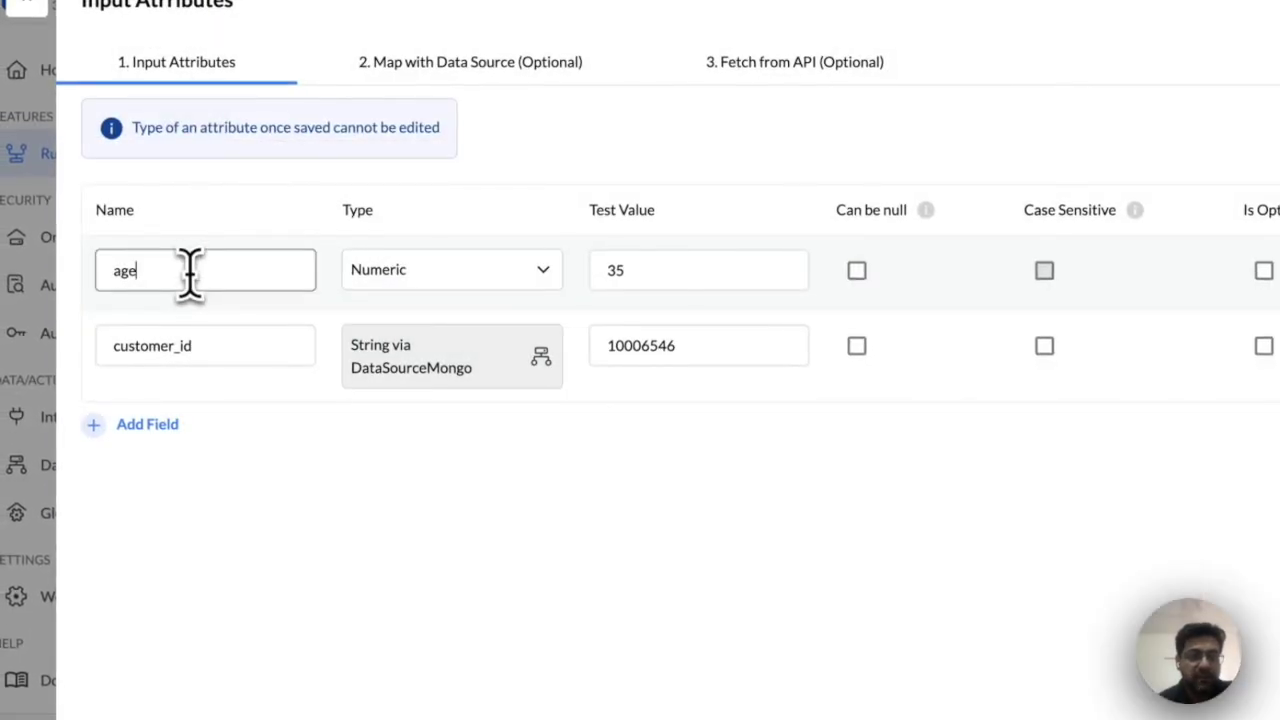
pyautogui.click(148, 424)
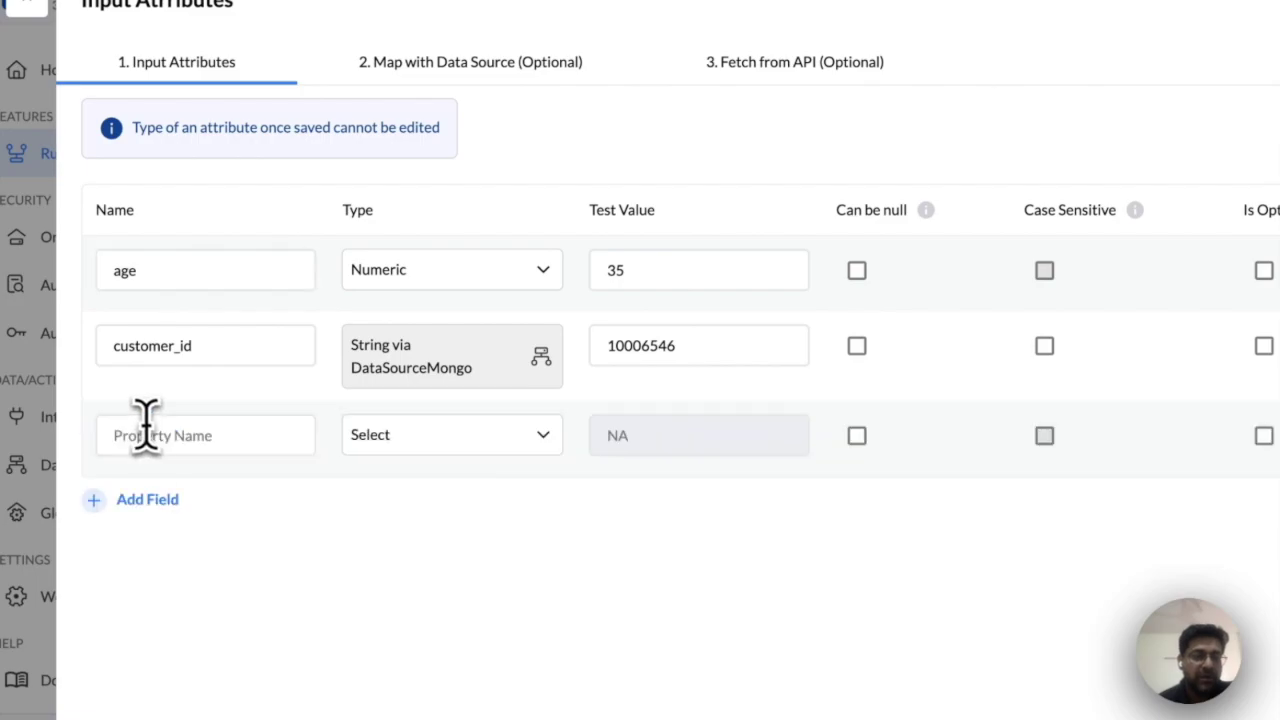
pyautogui.click(178, 435)
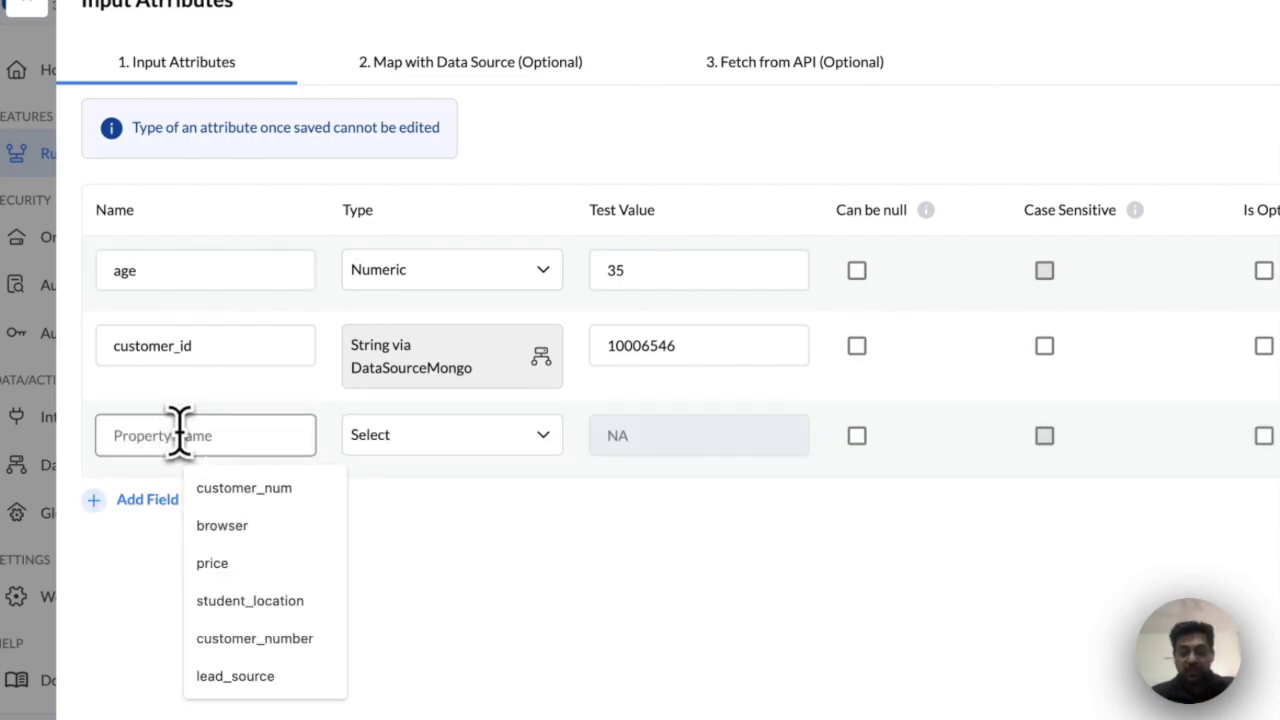
pyautogui.write('location')
pyautogui.click(510, 445)
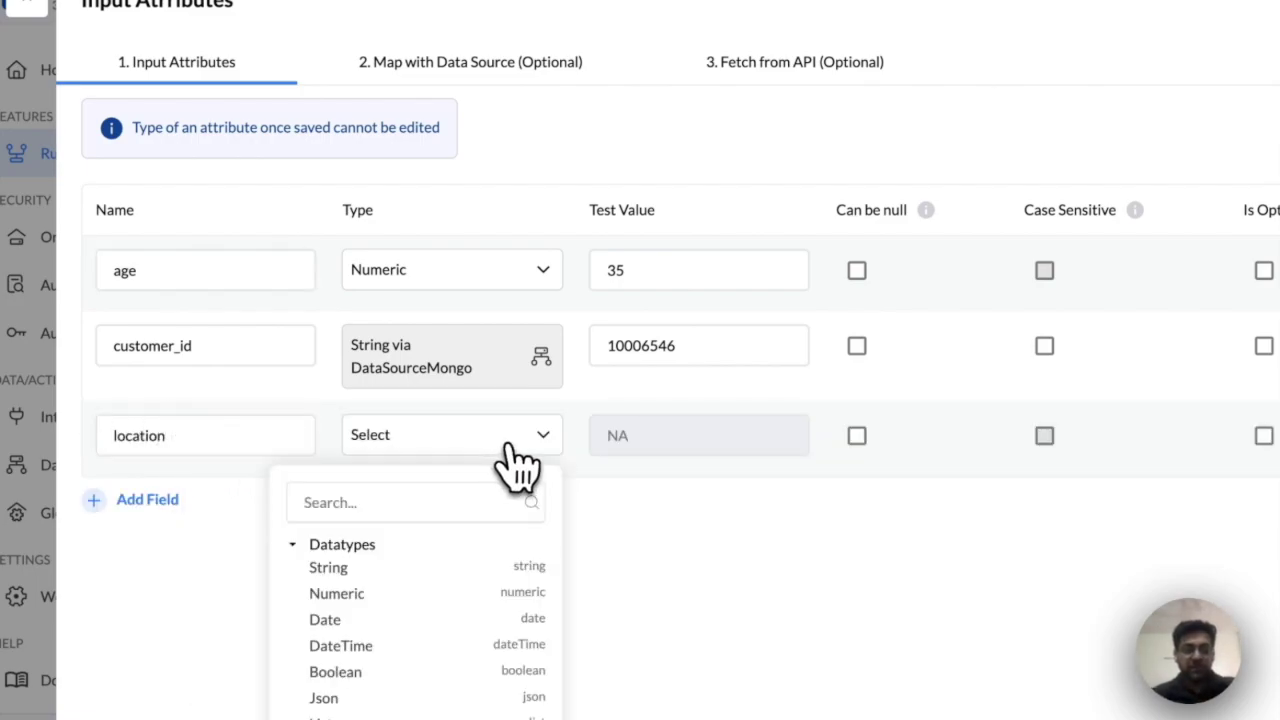
pyautogui.click(345, 568)
pyautogui.click(645, 435)
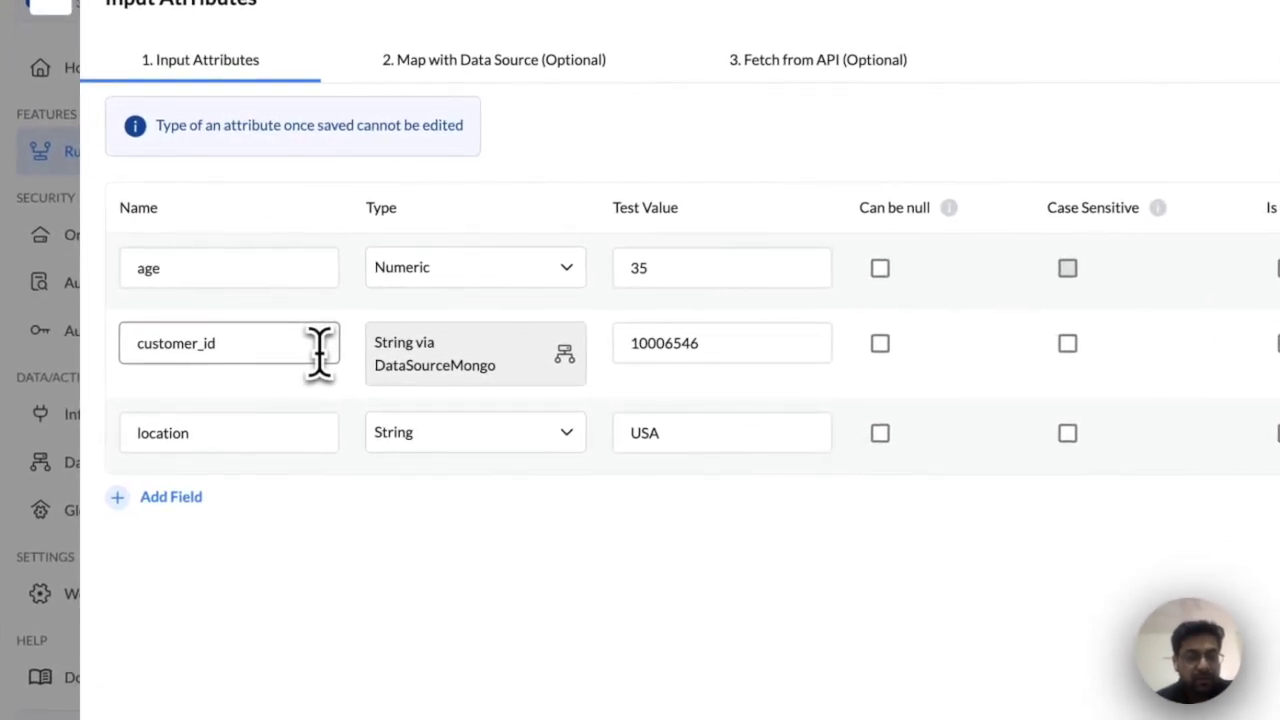
# Delete the customer_id, location and age attributes, then leave the input attributes without saving
pyautogui.click(318, 350)
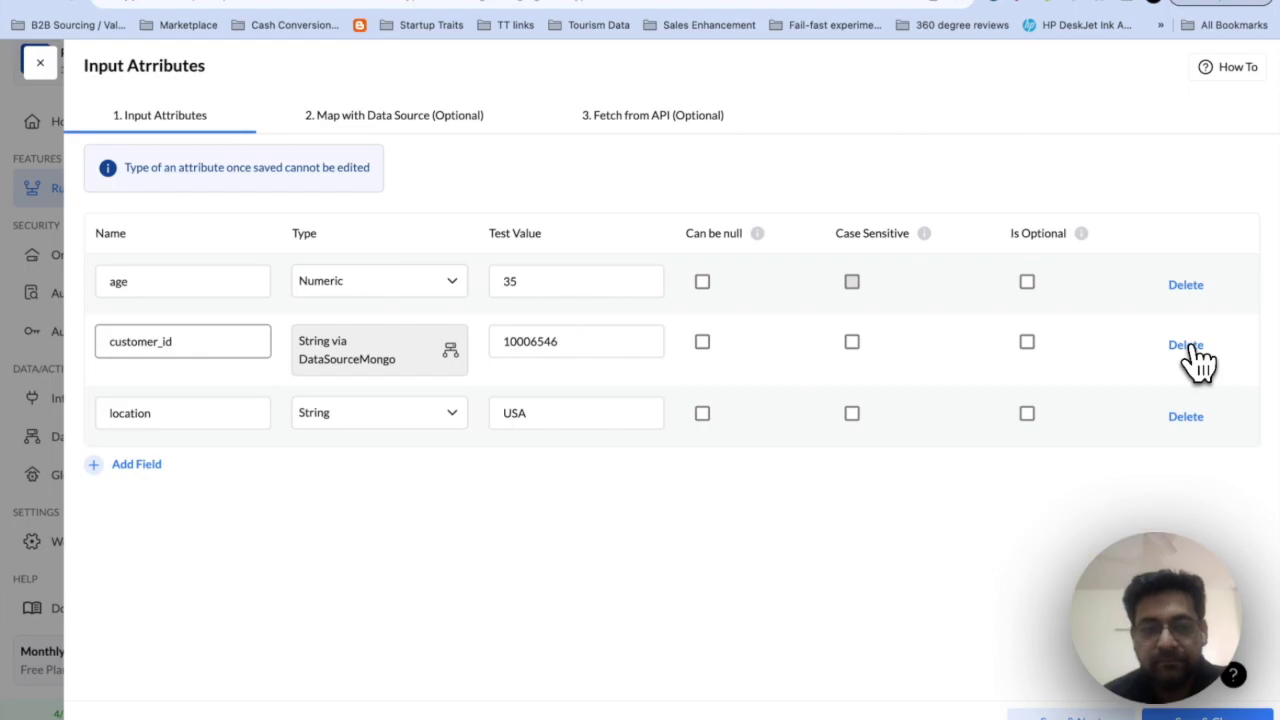
pyautogui.click(1188, 346)
pyautogui.click(1188, 346)
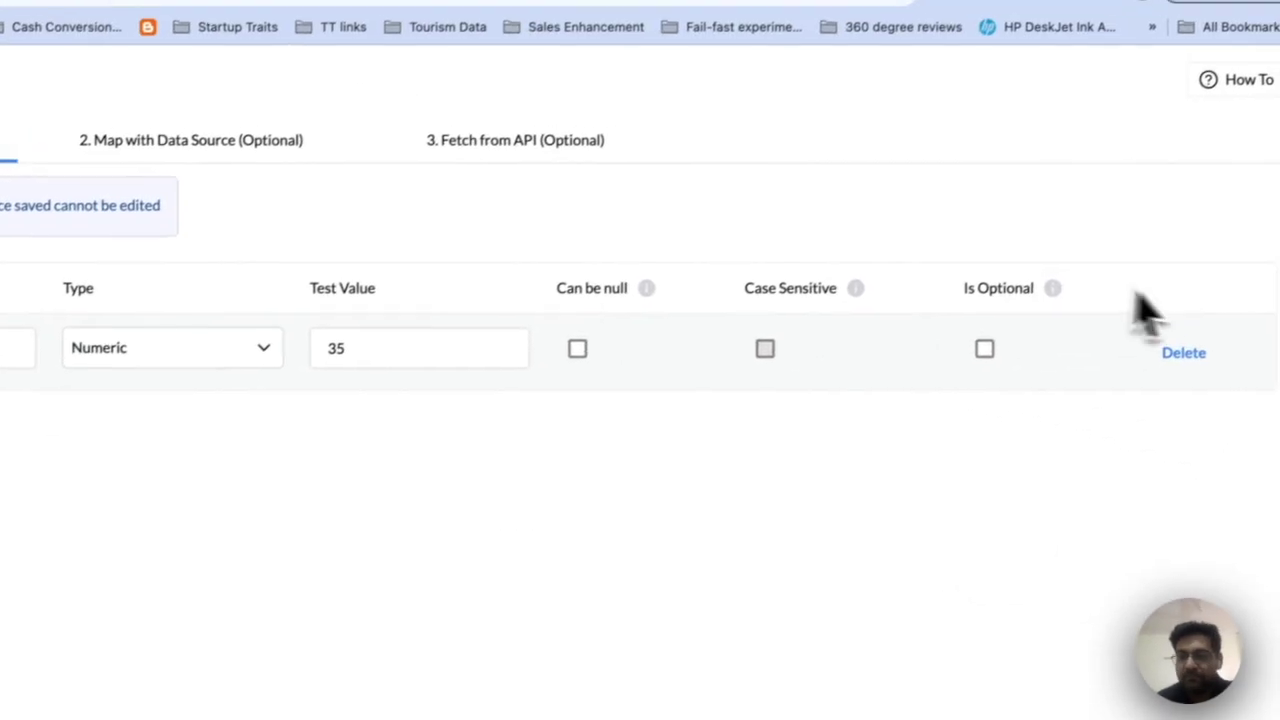
pyautogui.click(1184, 352)
pyautogui.click(34, 85)
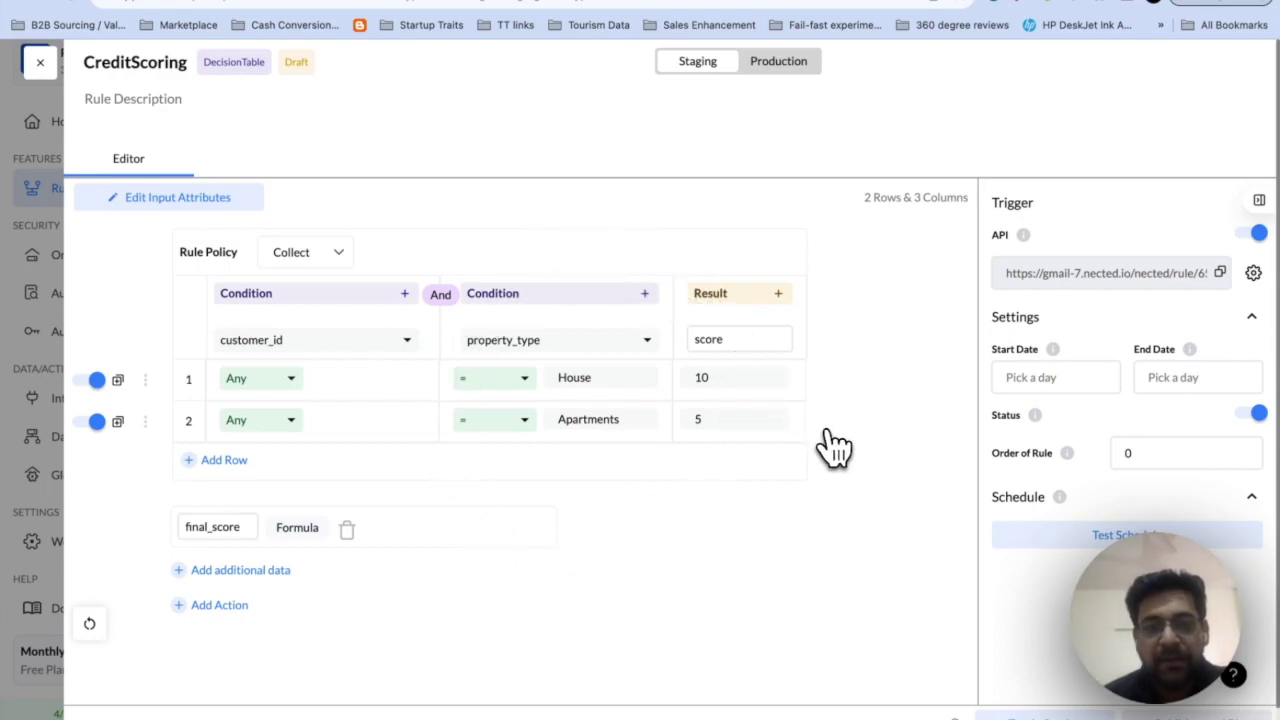
# Review the body params in the rule's API settings, then close them
pyautogui.click(1253, 272)
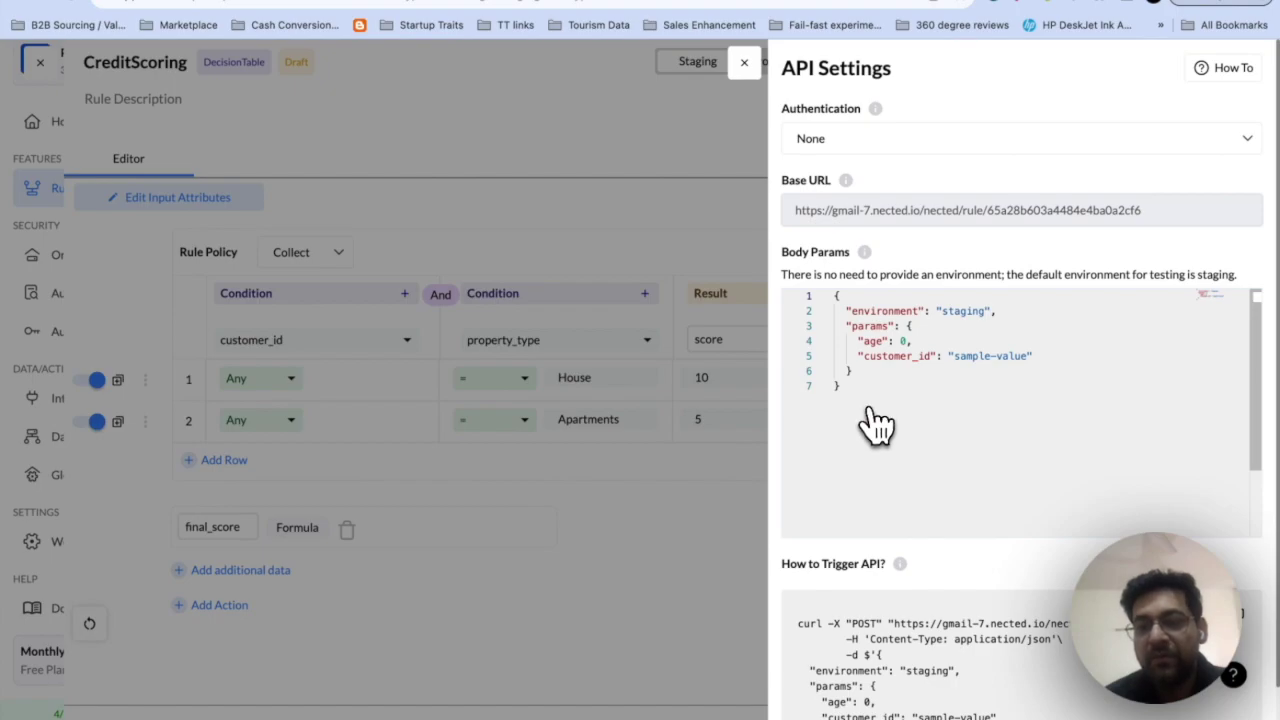
pyautogui.click(744, 62)
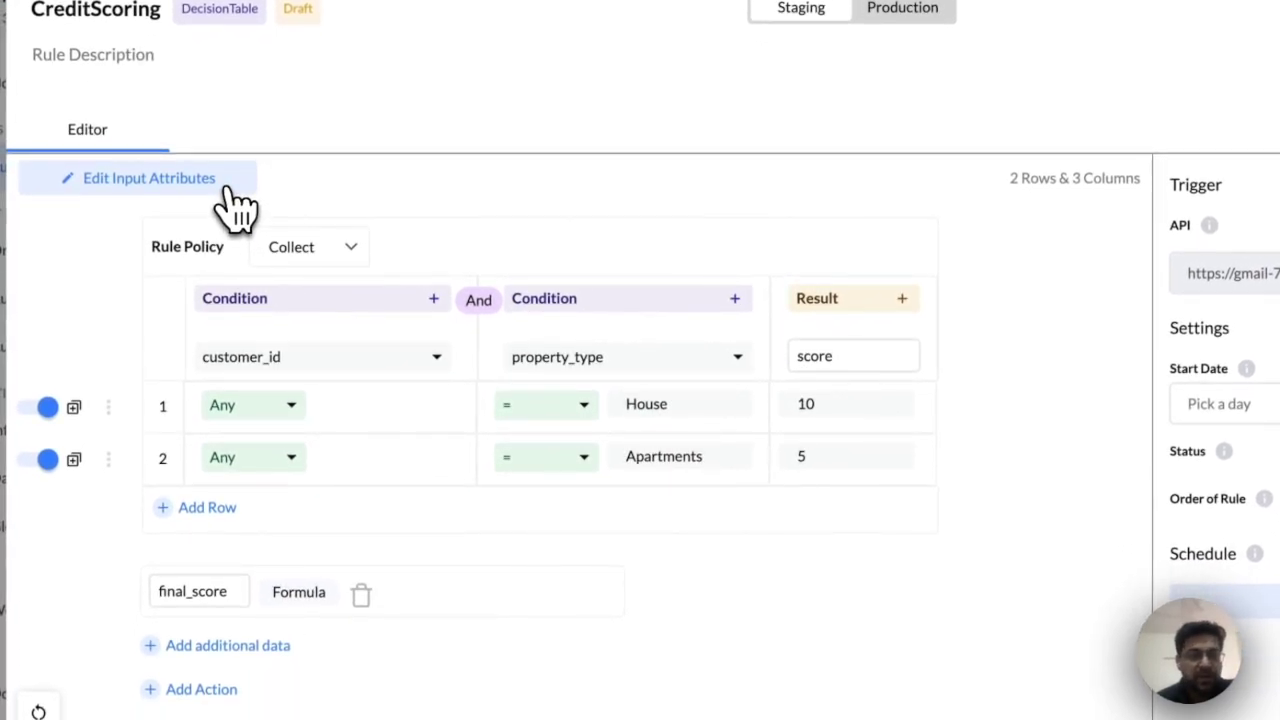
# Reopen the input attributes and delete the existing customer_id and age attributes
pyautogui.click(228, 192)
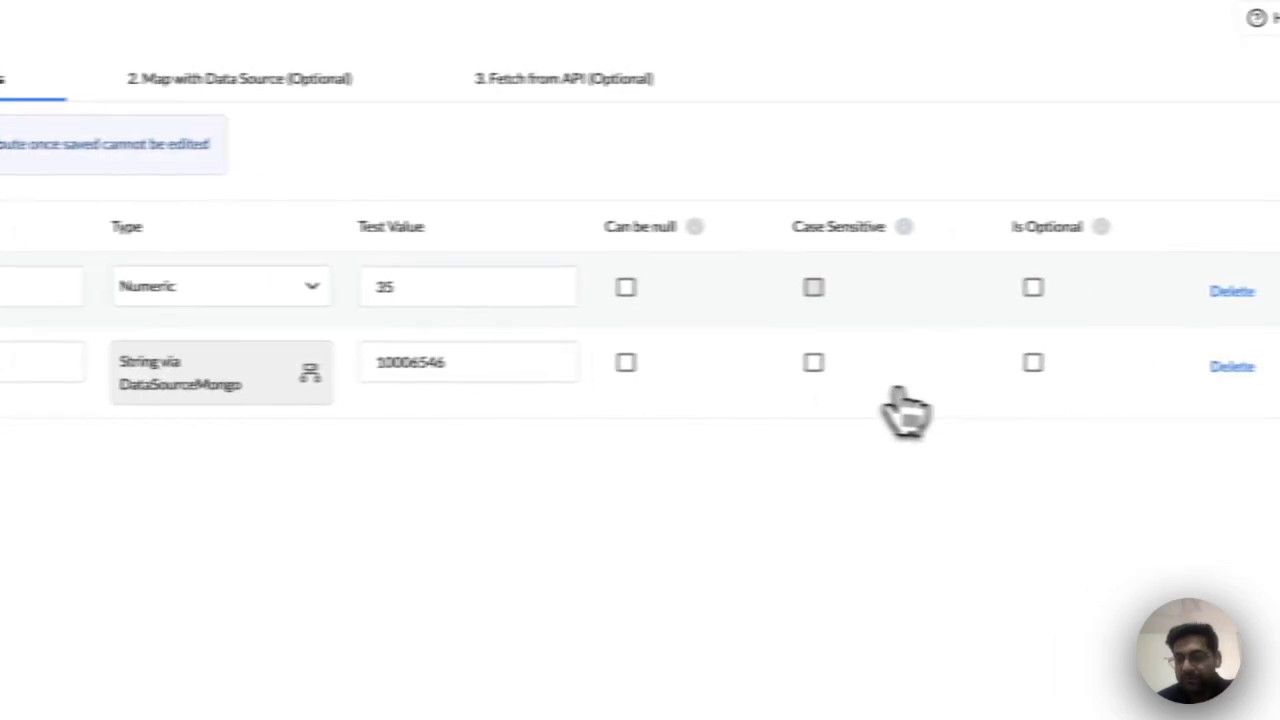
pyautogui.click(1237, 366)
pyautogui.click(1237, 290)
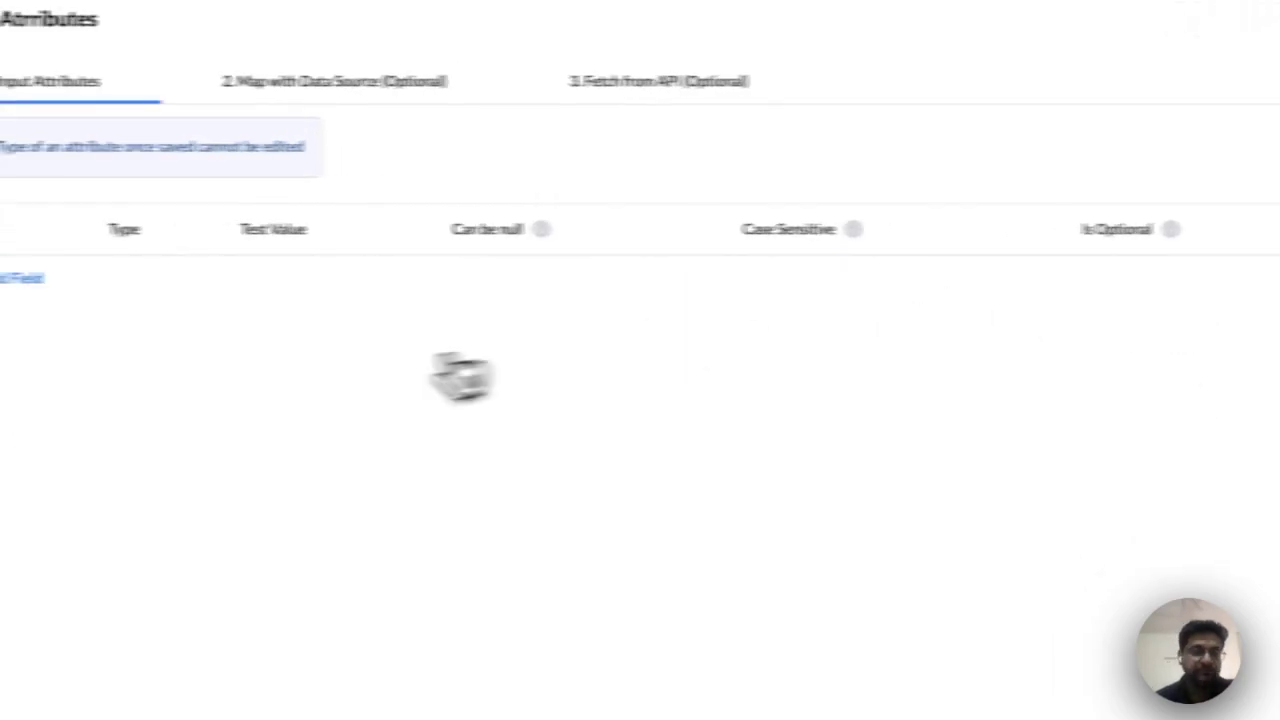
# Add an age input attribute of type Numeric with test value 35
pyautogui.click(22, 278)
pyautogui.click(214, 240)
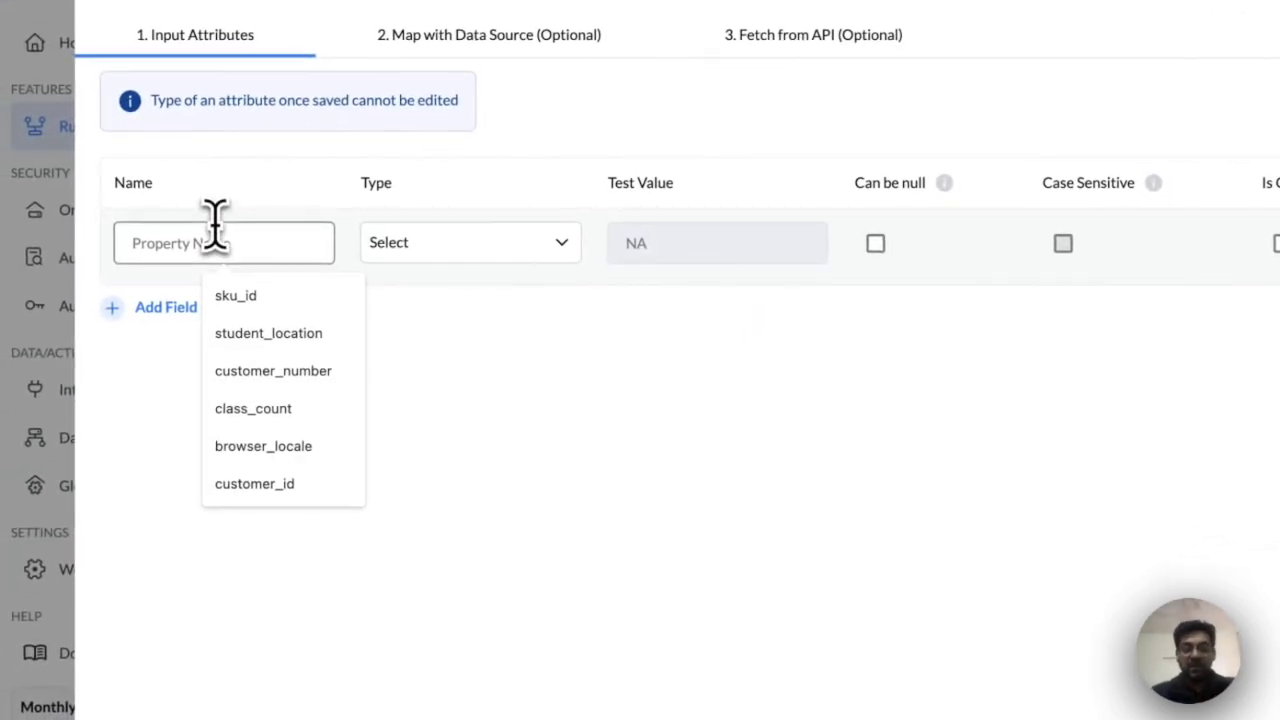
pyautogui.write('age')
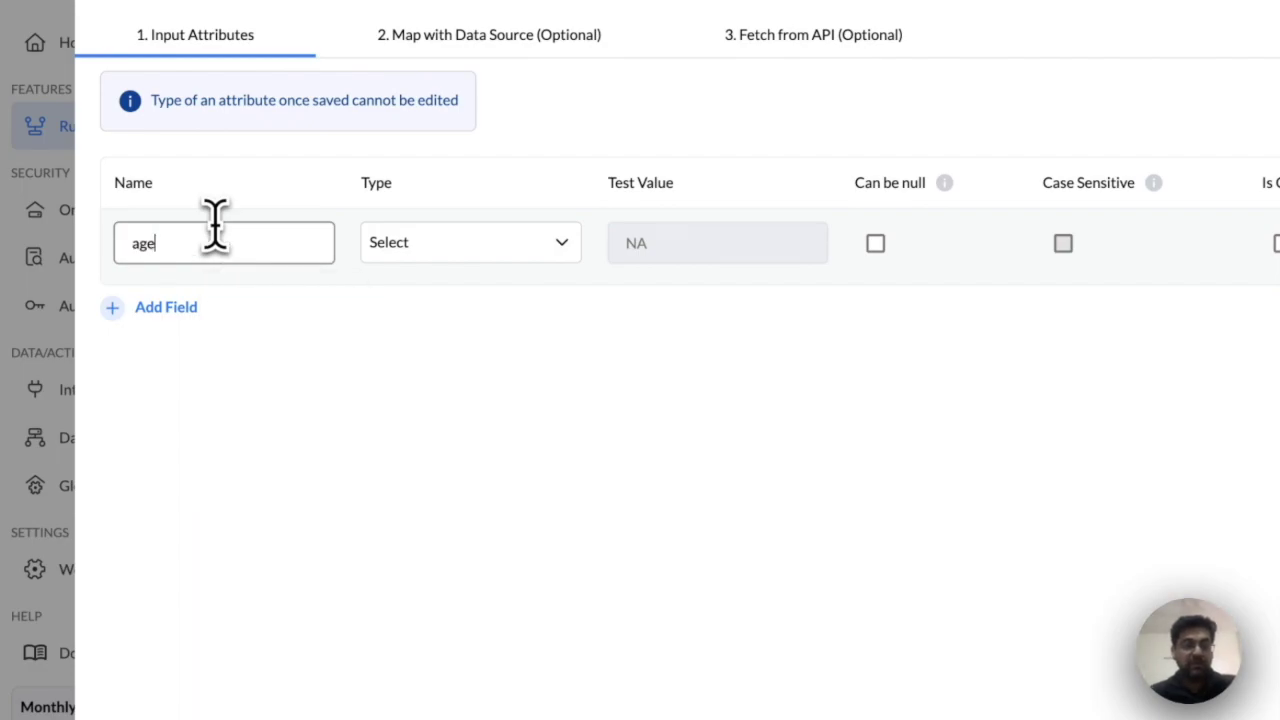
pyautogui.click(420, 245)
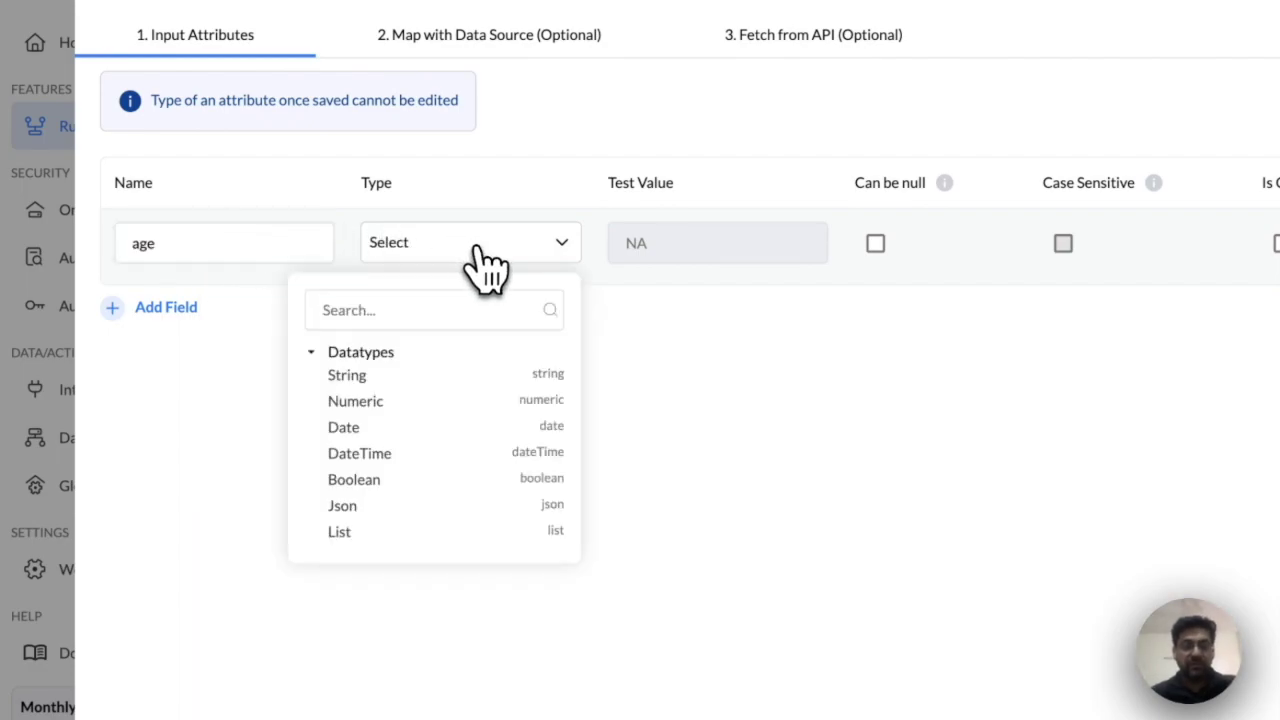
pyautogui.click(366, 403)
pyautogui.click(694, 243)
pyautogui.write('35')
# Add a location input attribute of type String with test value USA
pyautogui.click(200, 314)
pyautogui.write('l')
pyautogui.click(500, 322)
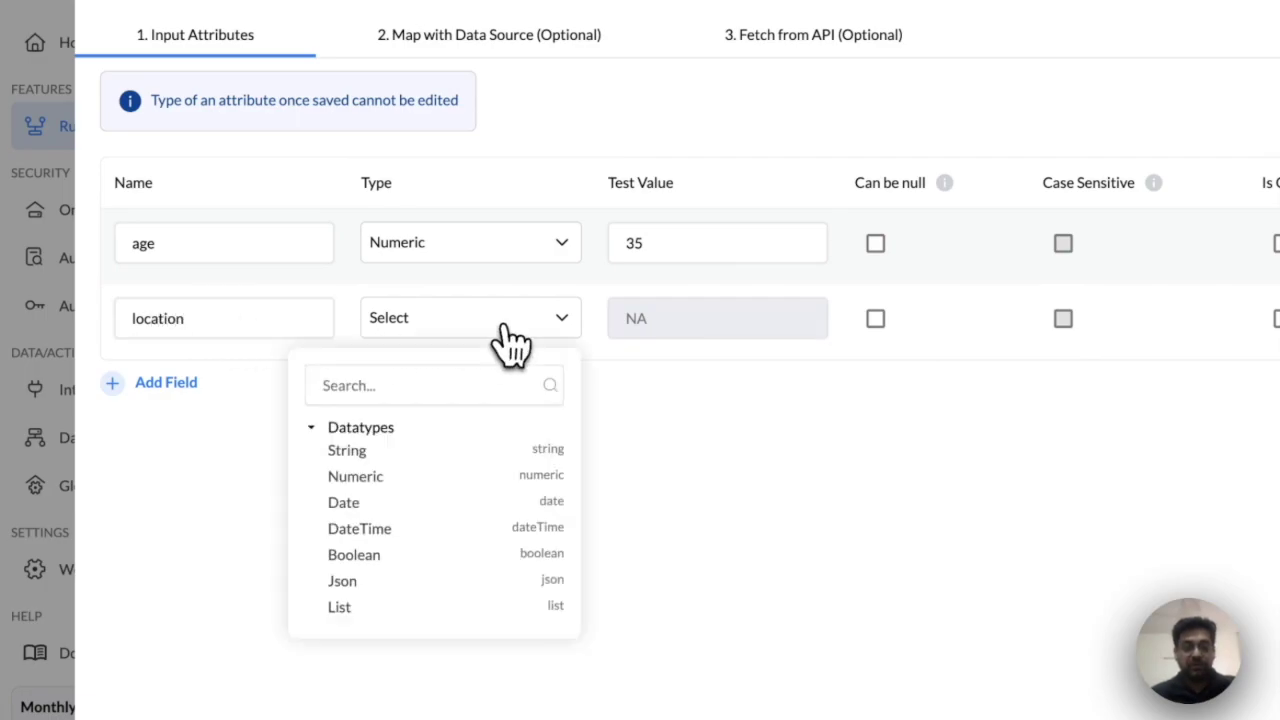
pyautogui.click(350, 451)
pyautogui.click(657, 318)
pyautogui.write('USA')
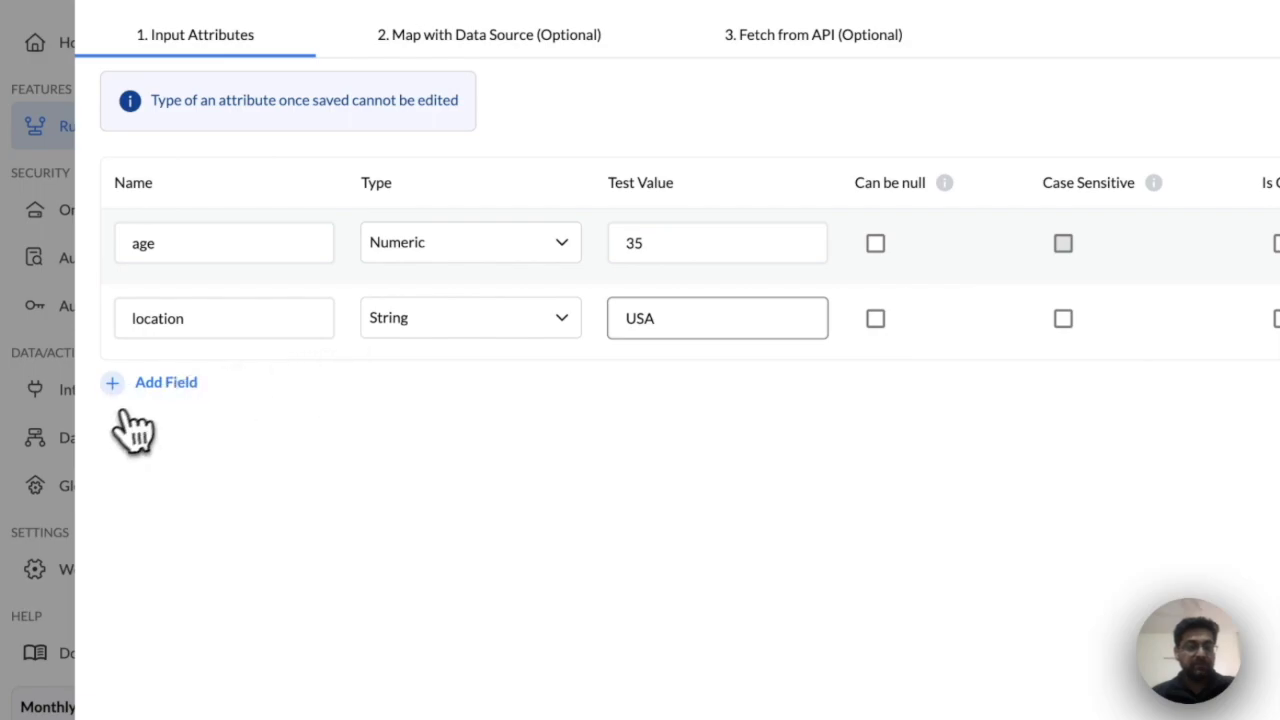
# Add a customer_id input attribute of type Numeric, then save and continue to the data source mapping
pyautogui.click(122, 400)
pyautogui.click(200, 390)
pyautogui.write('customer_id')
pyautogui.click(405, 398)
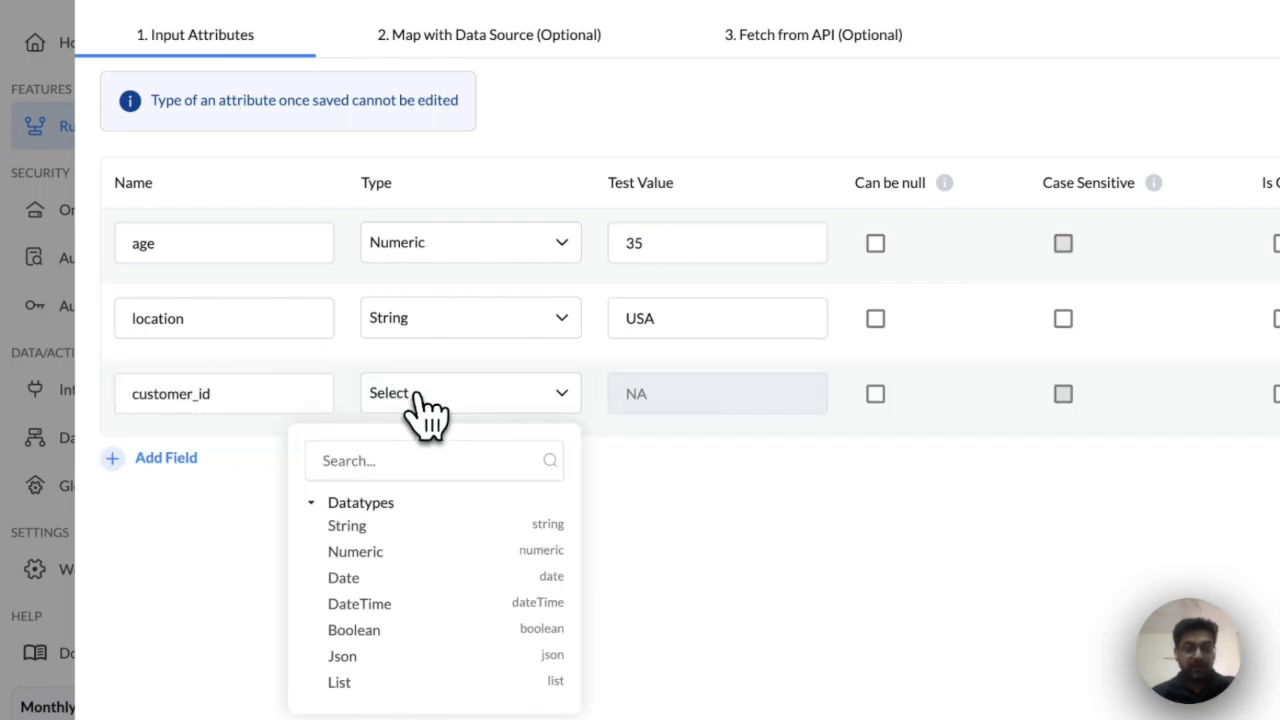
pyautogui.click(364, 551)
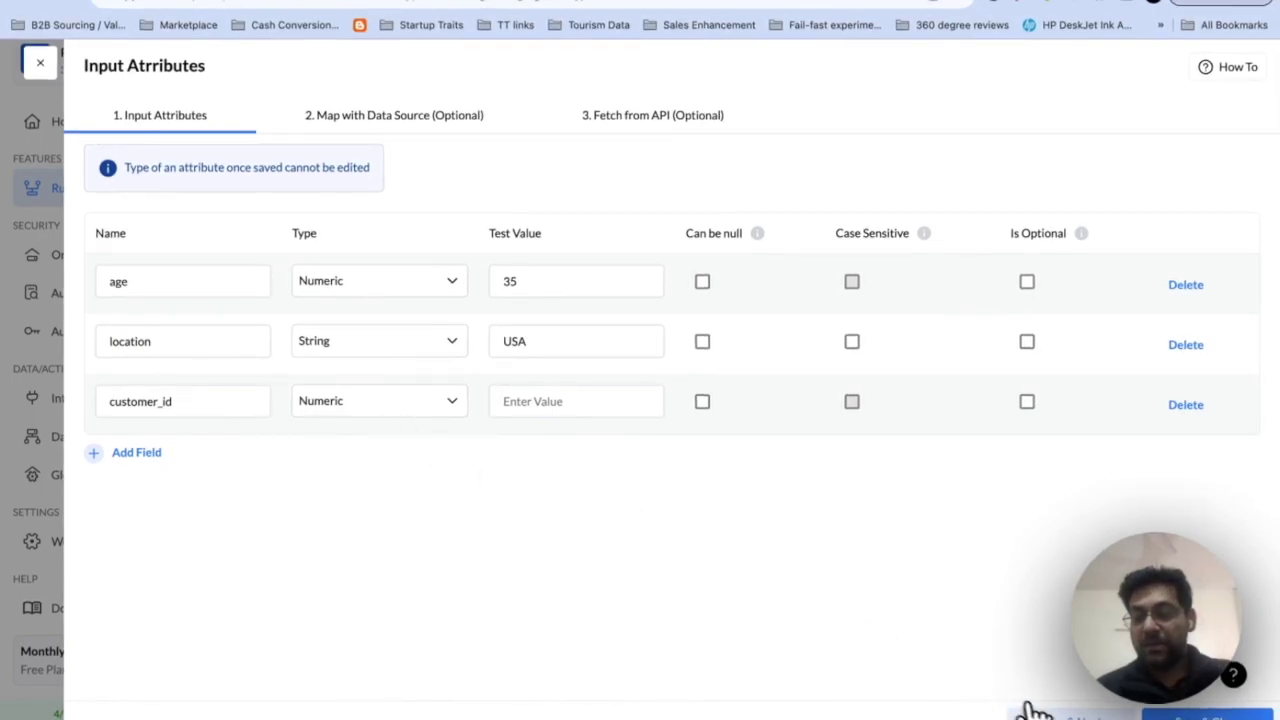
pyautogui.click(1035, 712)
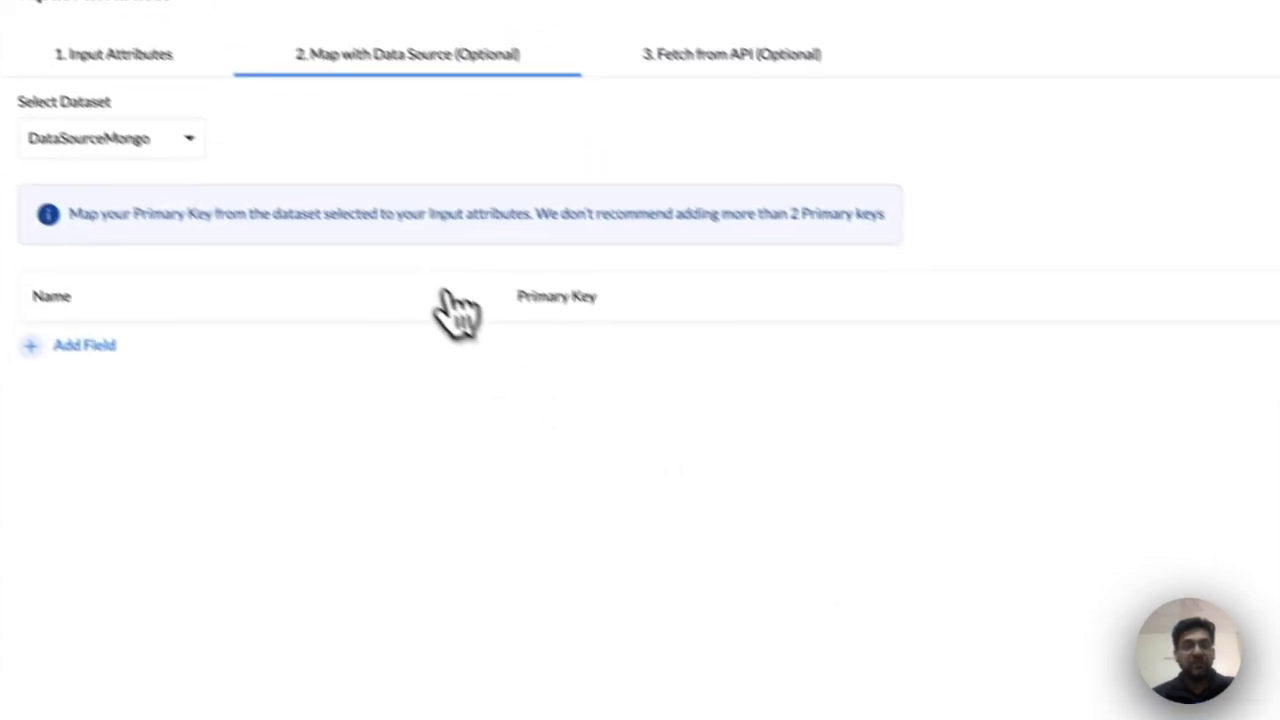
# Select the DataSourceMongo dataset and map the customer_id attribute to the primary key _id
pyautogui.click(12, 40)
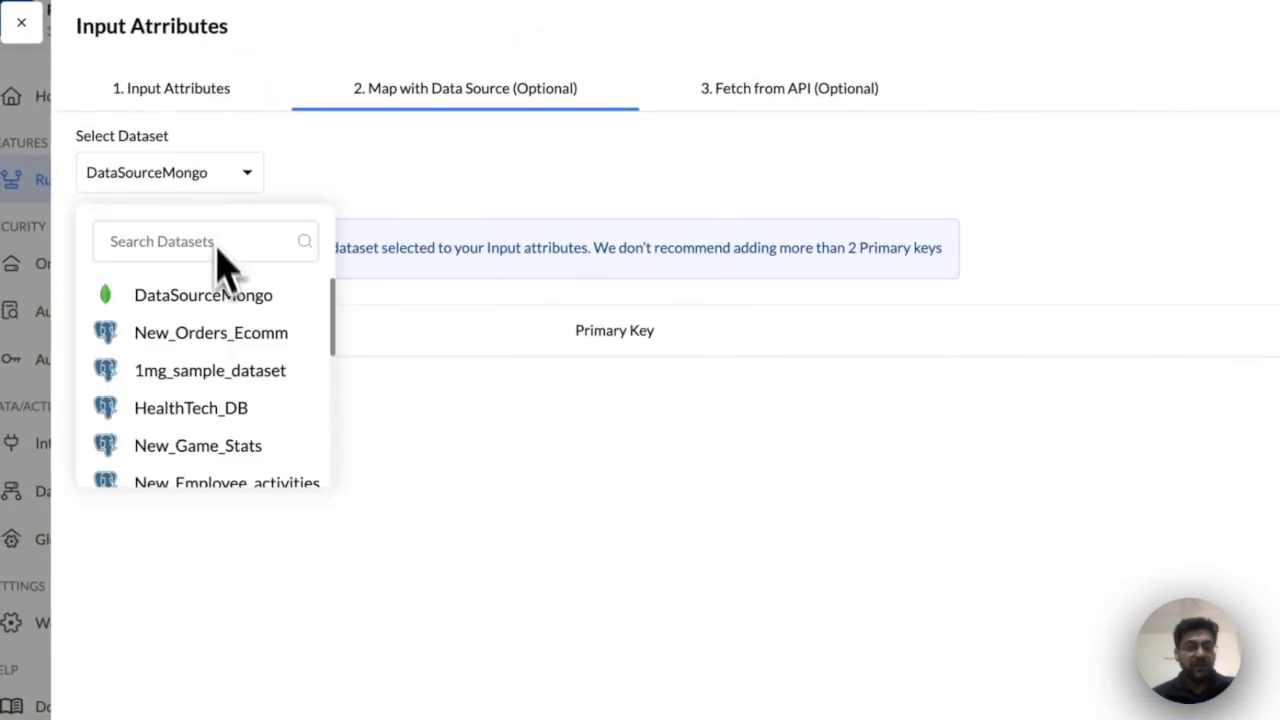
pyautogui.click(222, 310)
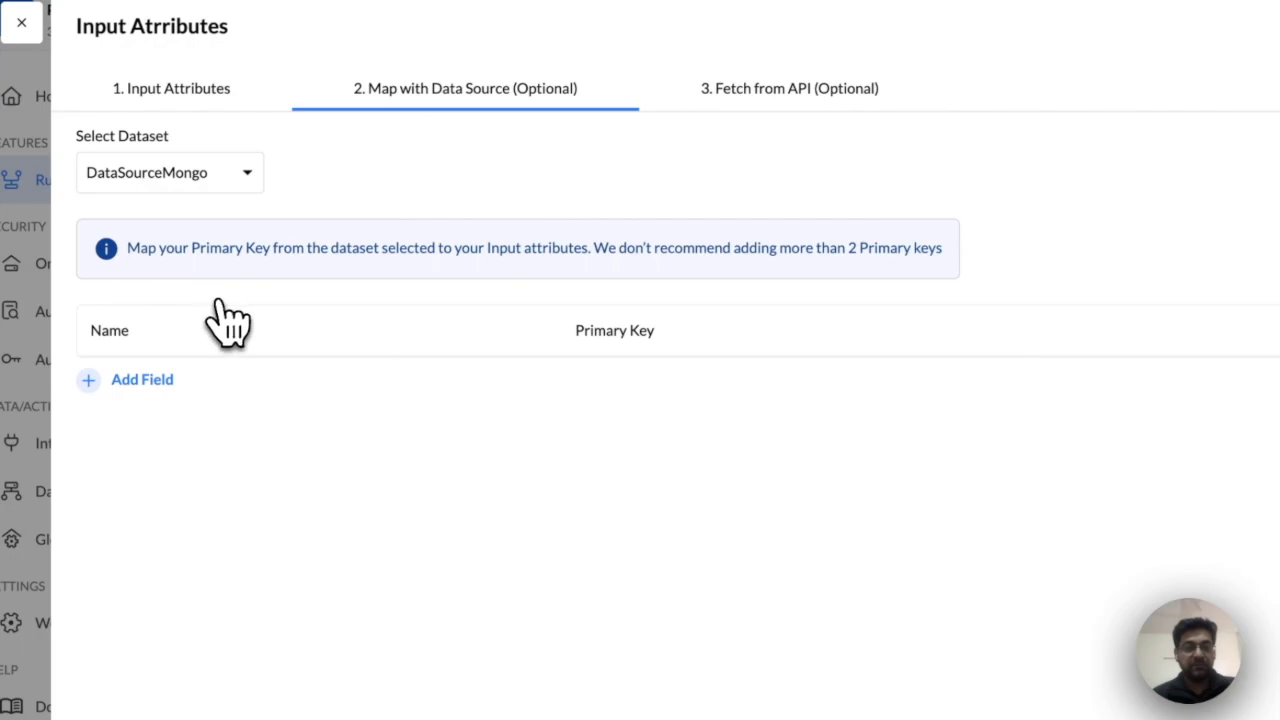
pyautogui.click(150, 381)
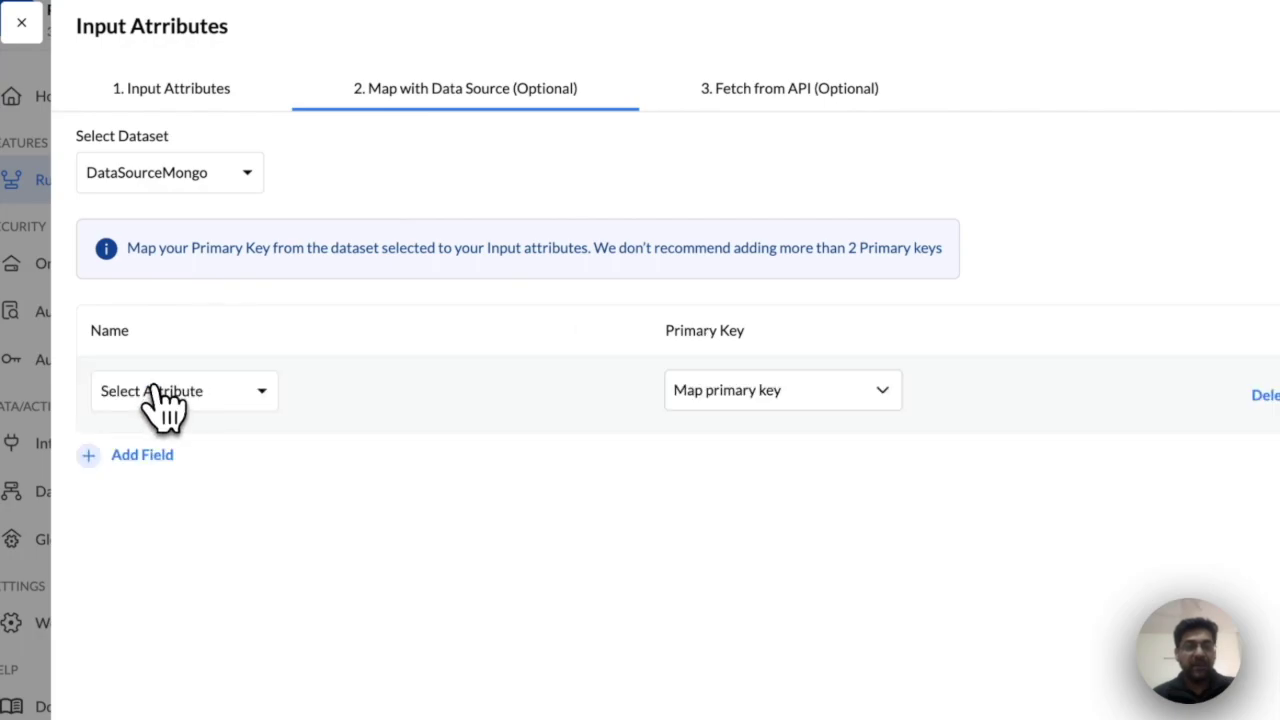
pyautogui.click(158, 390)
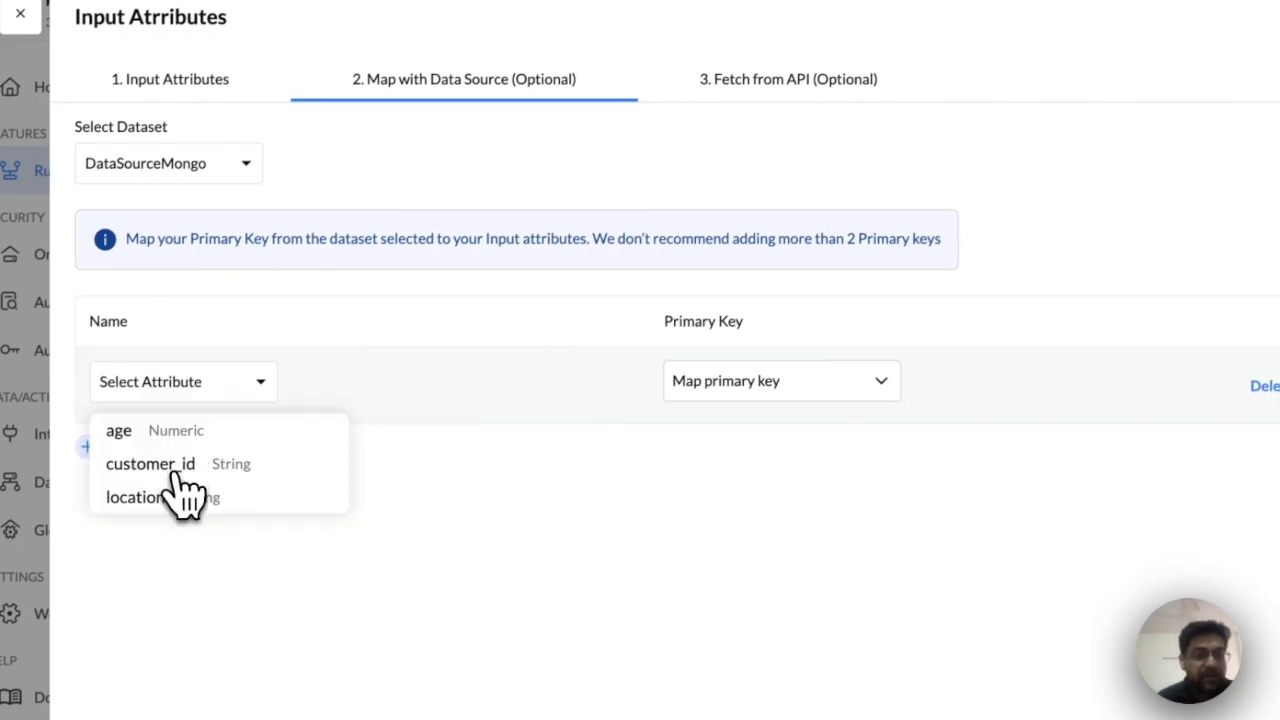
pyautogui.click(181, 472)
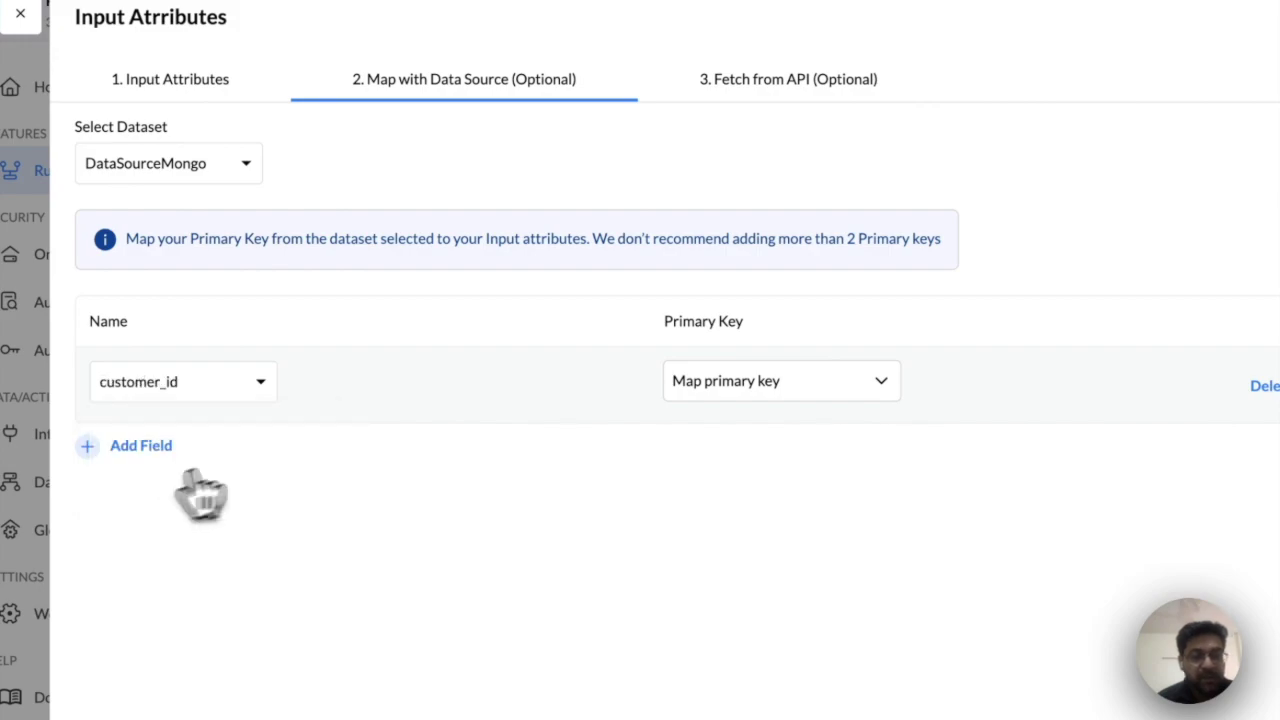
pyautogui.click(740, 396)
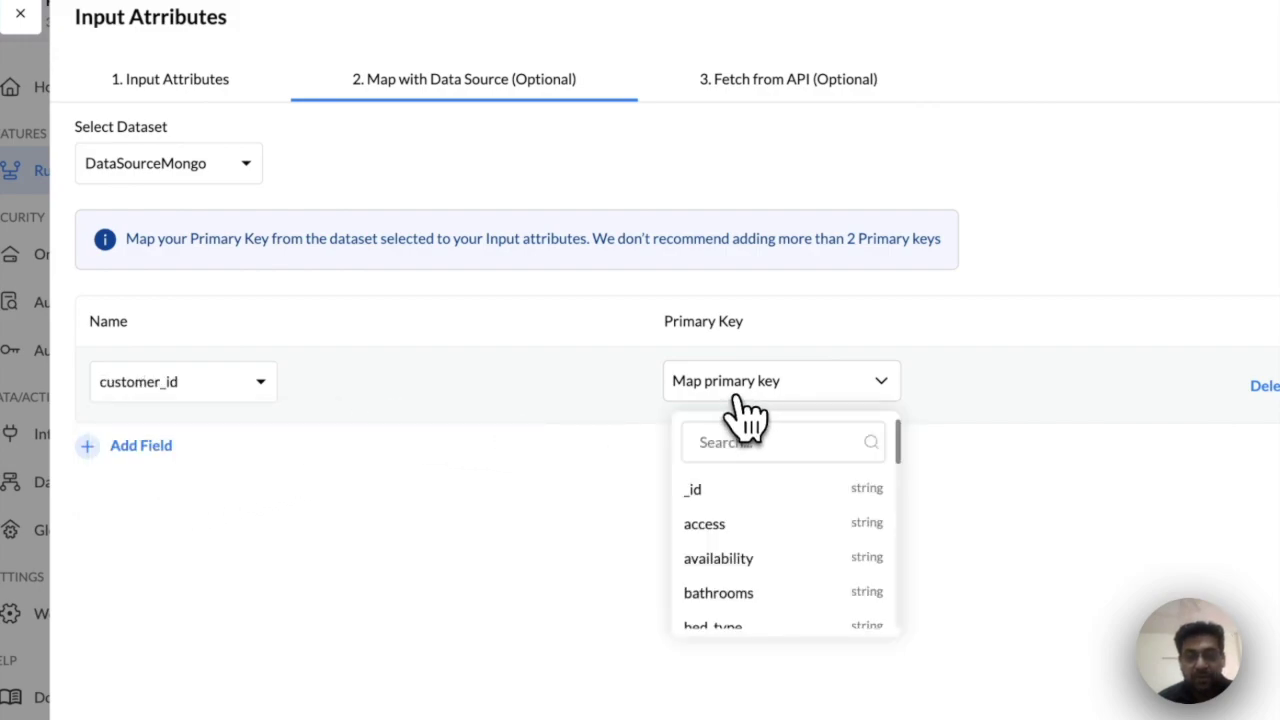
pyautogui.click(771, 500)
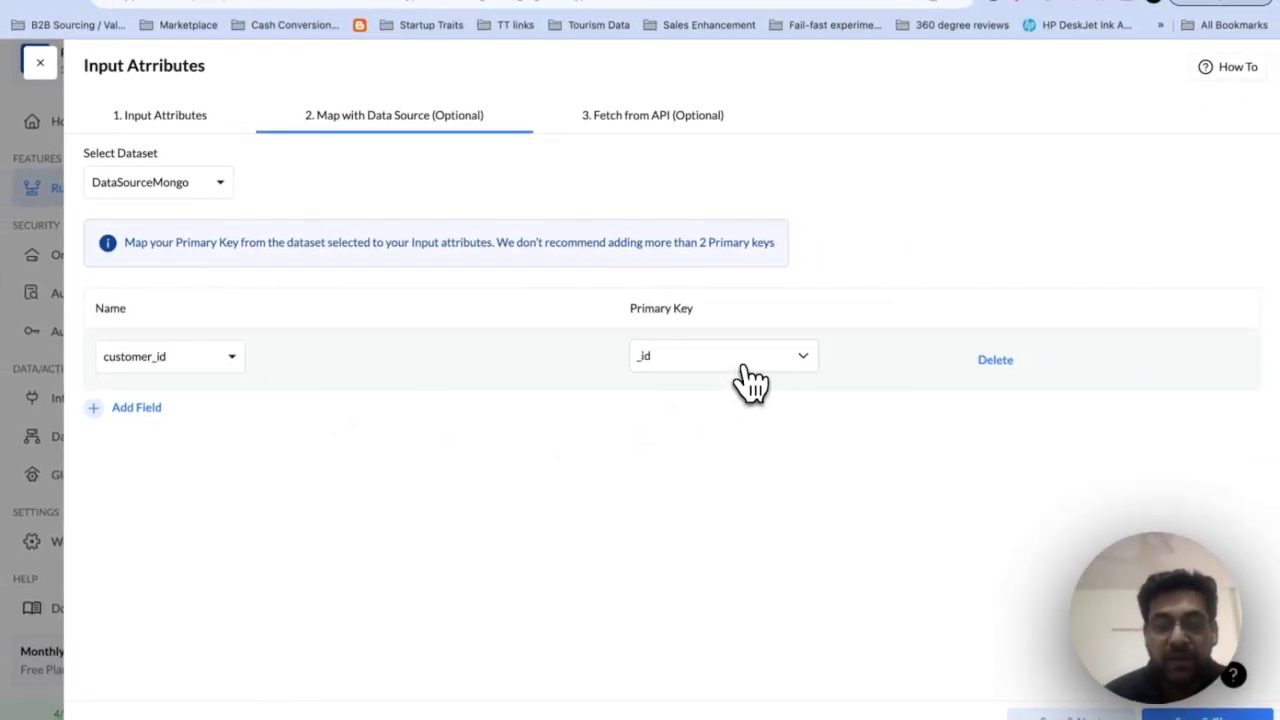
# Look through the other primary key columns, keep _id and save the data source mapping
pyautogui.click(742, 362)
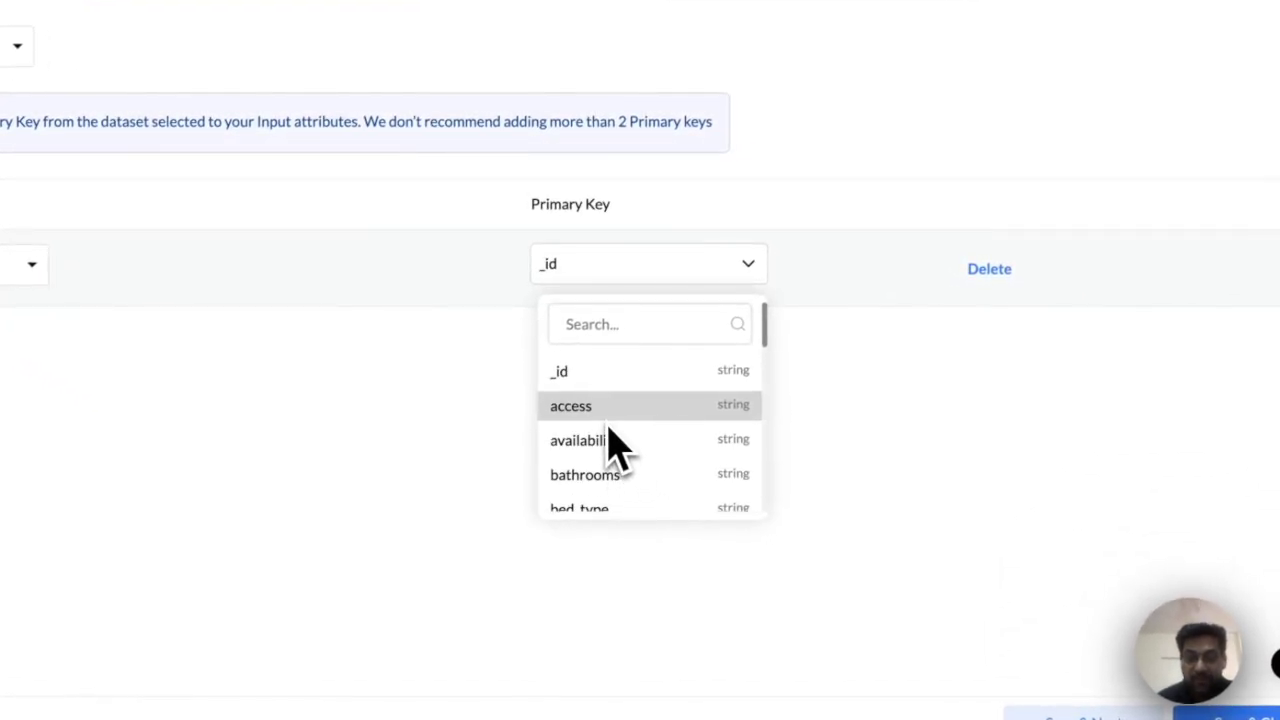
pyautogui.scroll(-6, 610, 445)
pyautogui.click(815, 455)
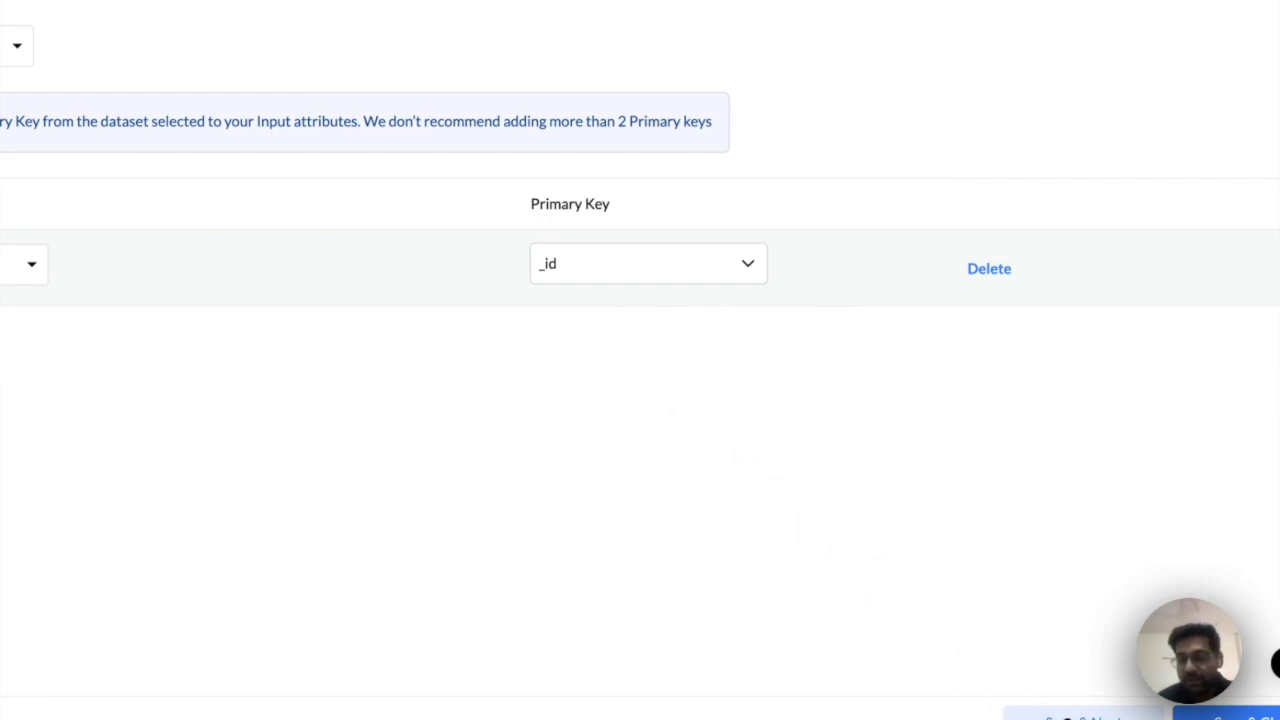
pyautogui.click(1068, 718)
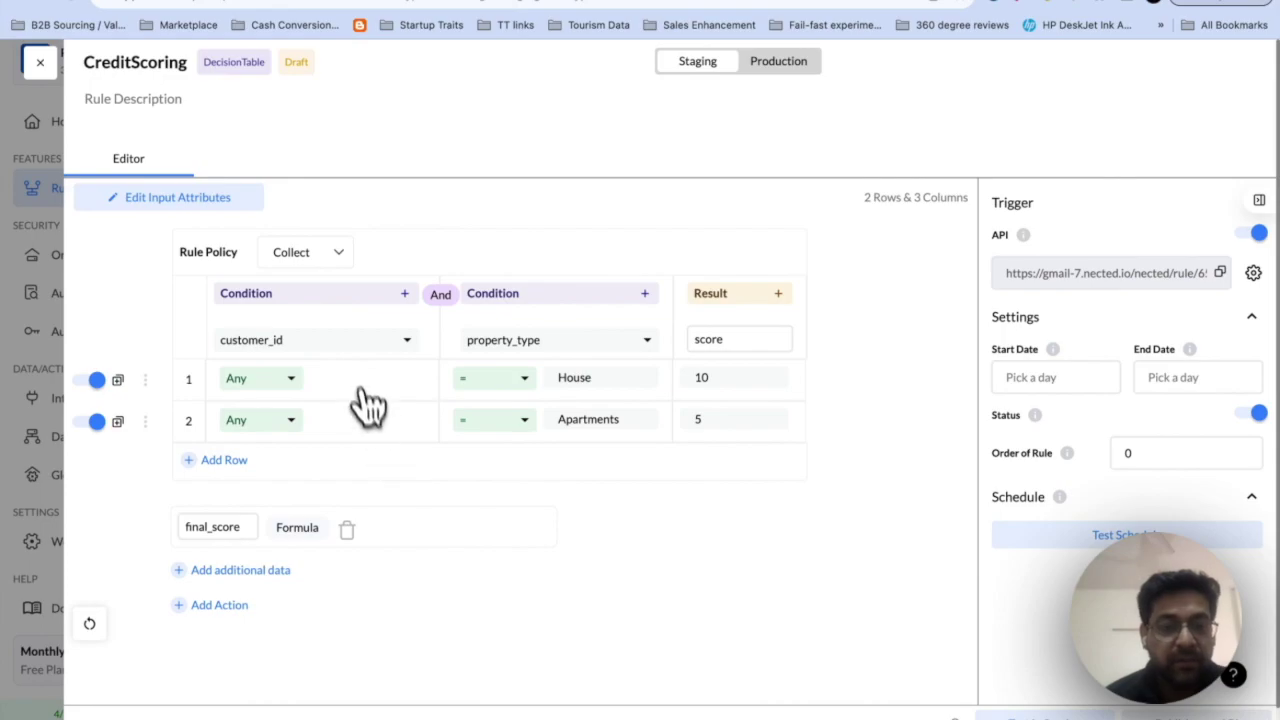
# Examine the attributes offered for the first condition, collapsing the other groups to reach all DataSourceMongo fields
pyautogui.click(355, 346)
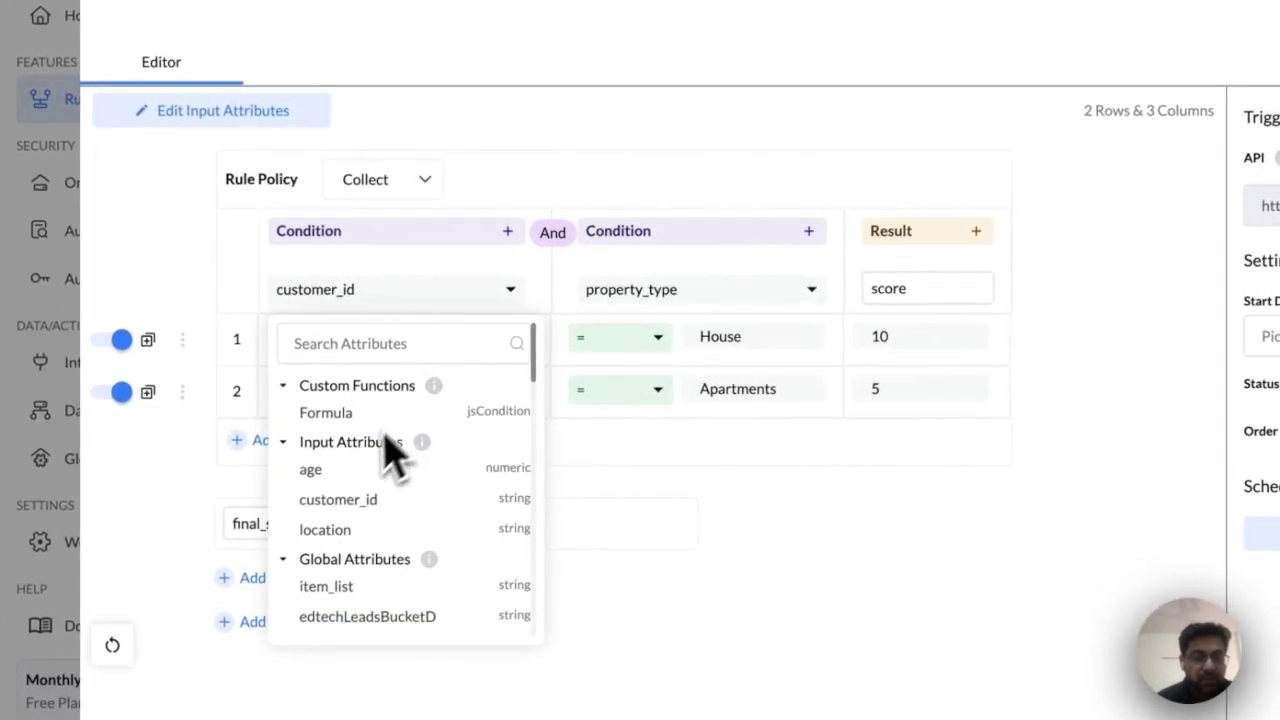
pyautogui.click(291, 396)
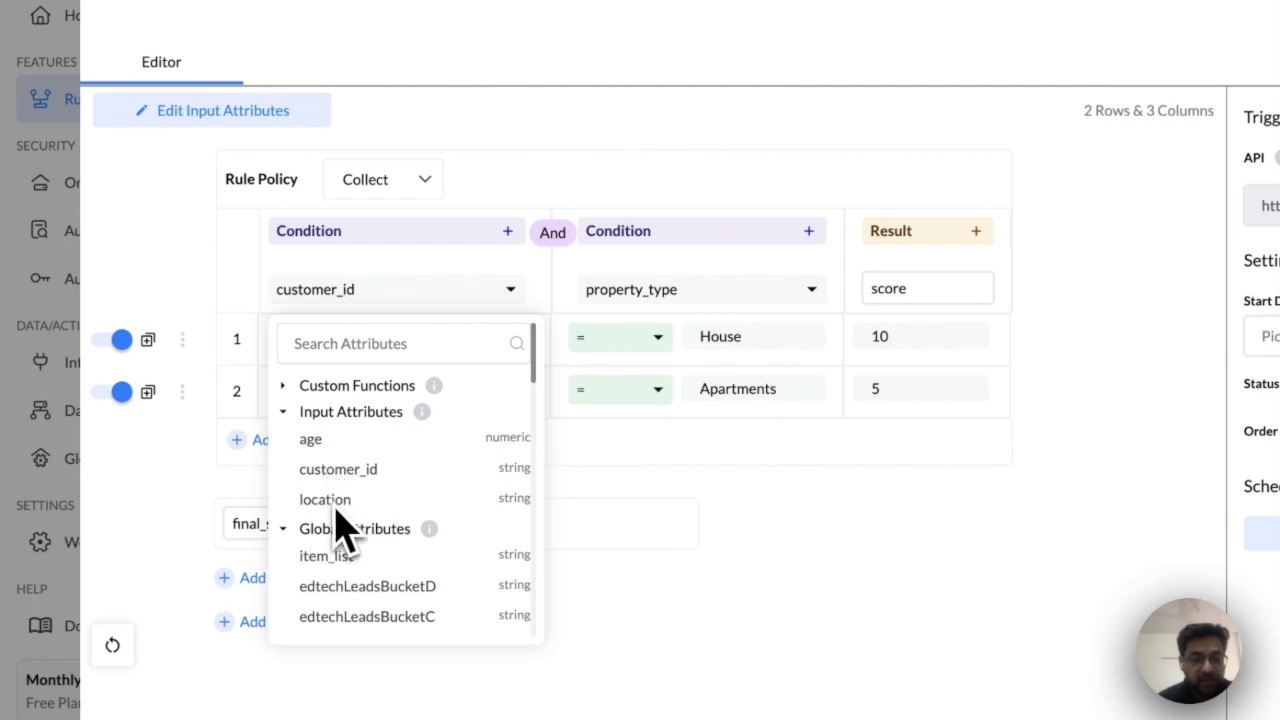
pyautogui.scroll(-1, 508, 491)
pyautogui.click(288, 462)
pyautogui.scroll(-3, 471, 537)
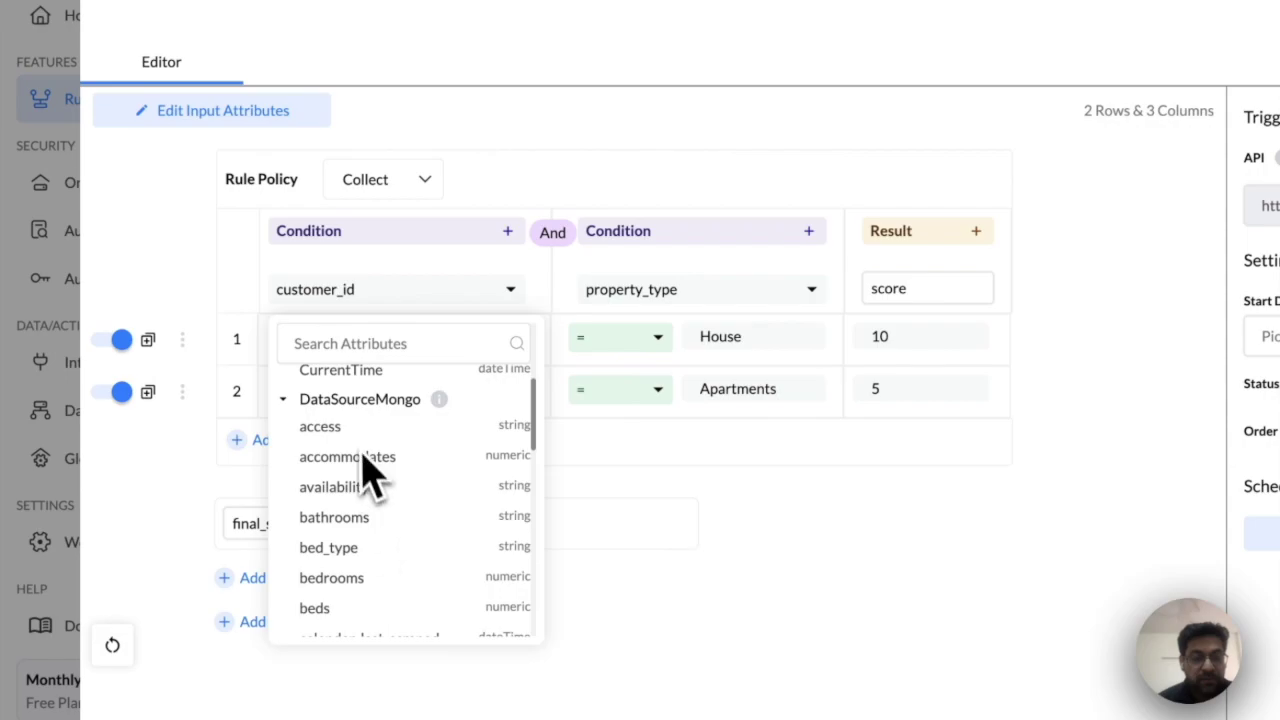
pyautogui.scroll(-3, 366, 500)
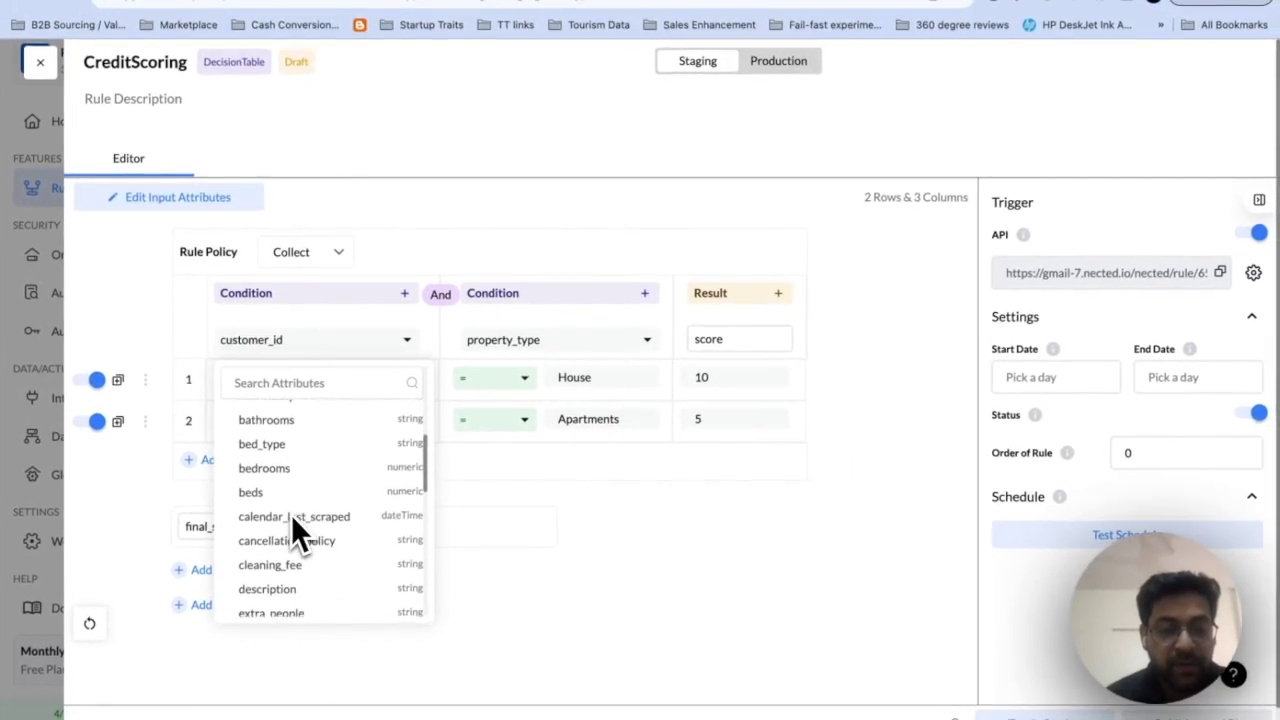
pyautogui.scroll(-3, 294, 592)
pyautogui.scroll(-6, 294, 592)
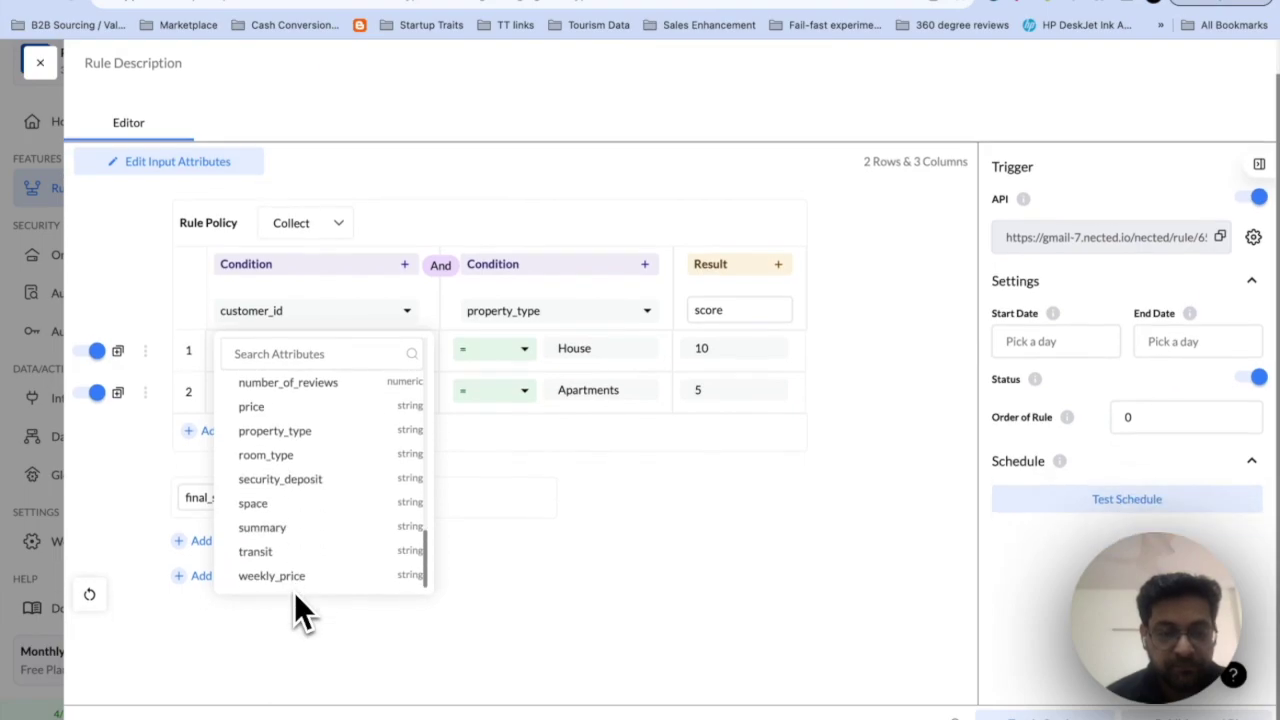
# Look through the attributes offered for the second condition down to the DataSourceMongo fields, keeping property_type
pyautogui.click(574, 584)
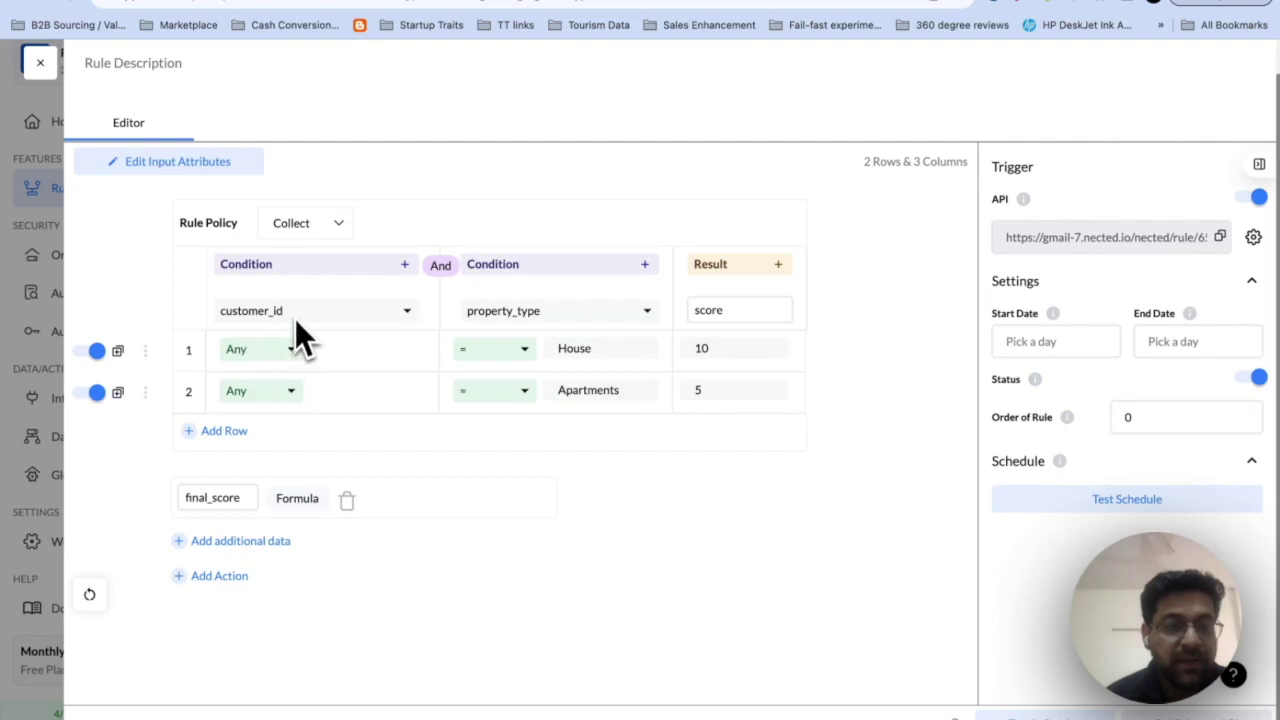
pyautogui.click(545, 318)
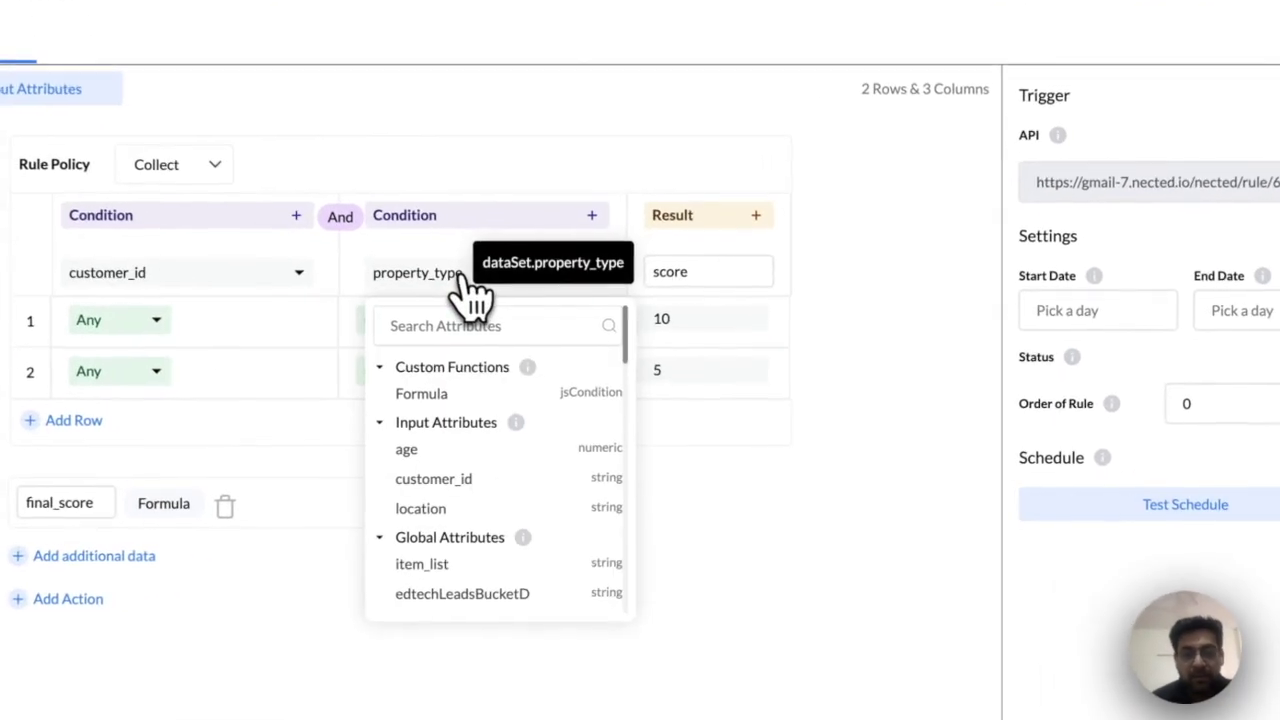
pyautogui.scroll(-10, 452, 490)
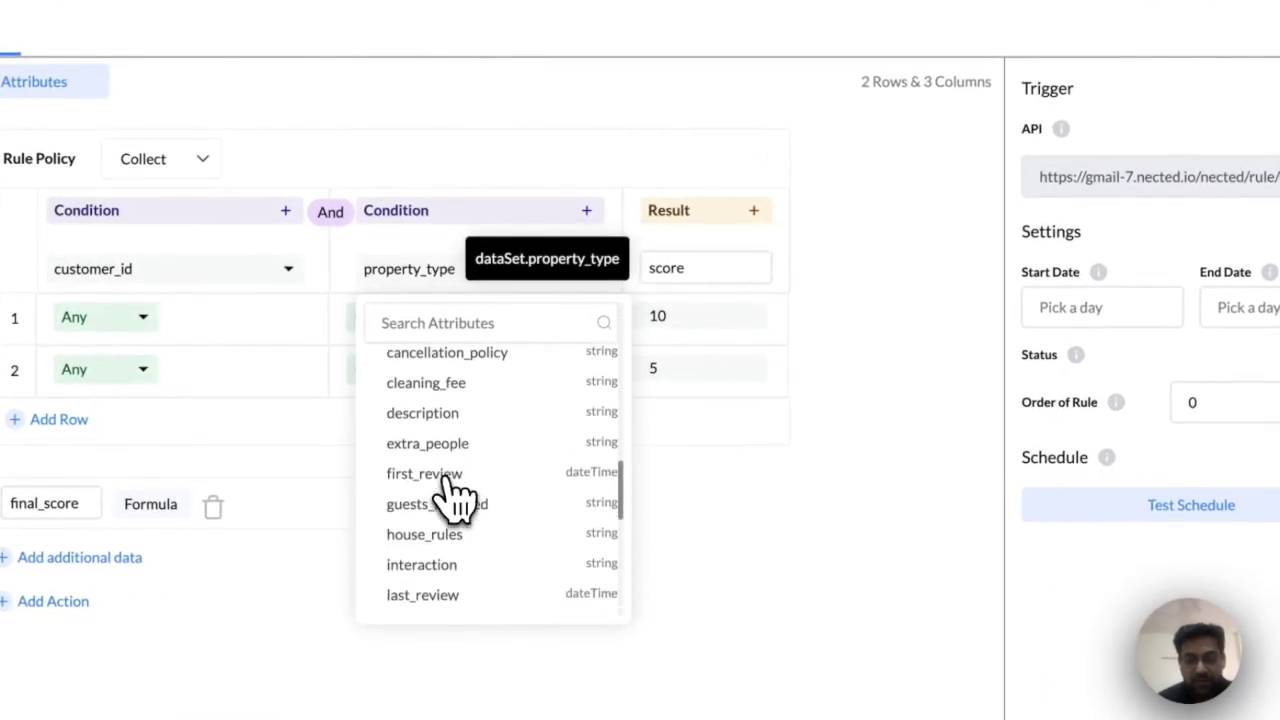
pyautogui.scroll(-10, 455, 493)
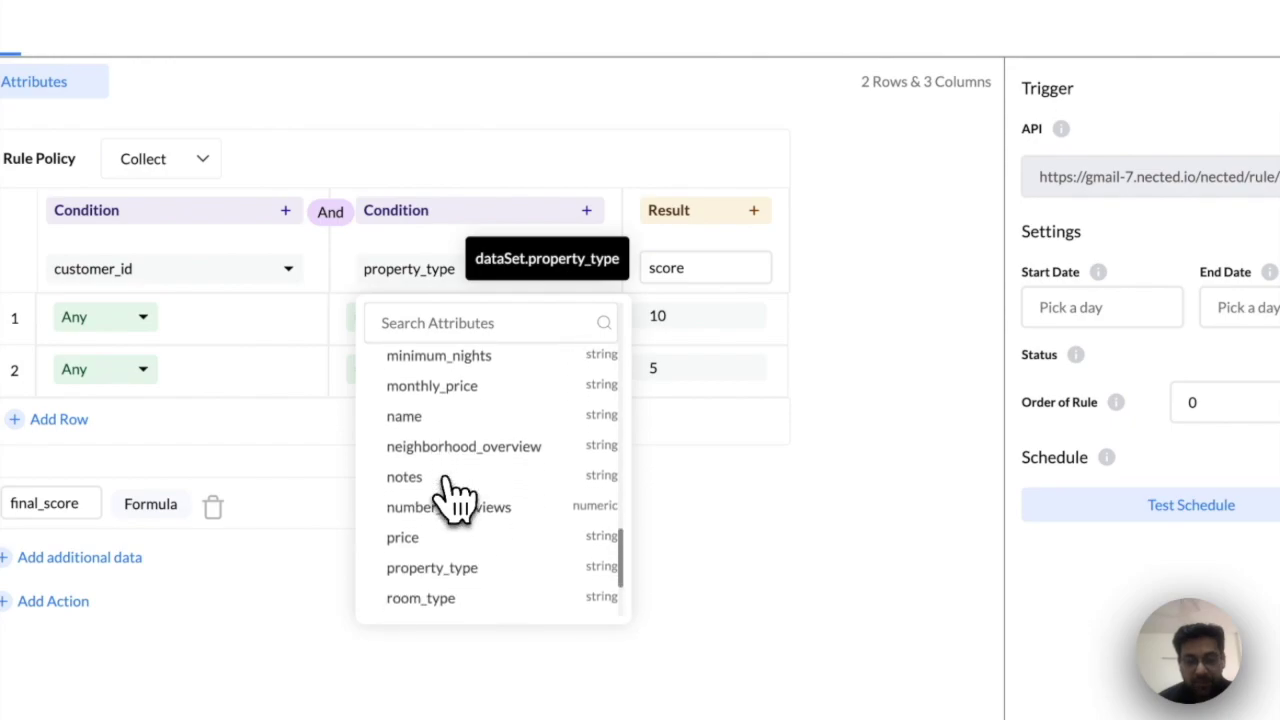
pyautogui.scroll(-2, 455, 495)
pyautogui.click(437, 496)
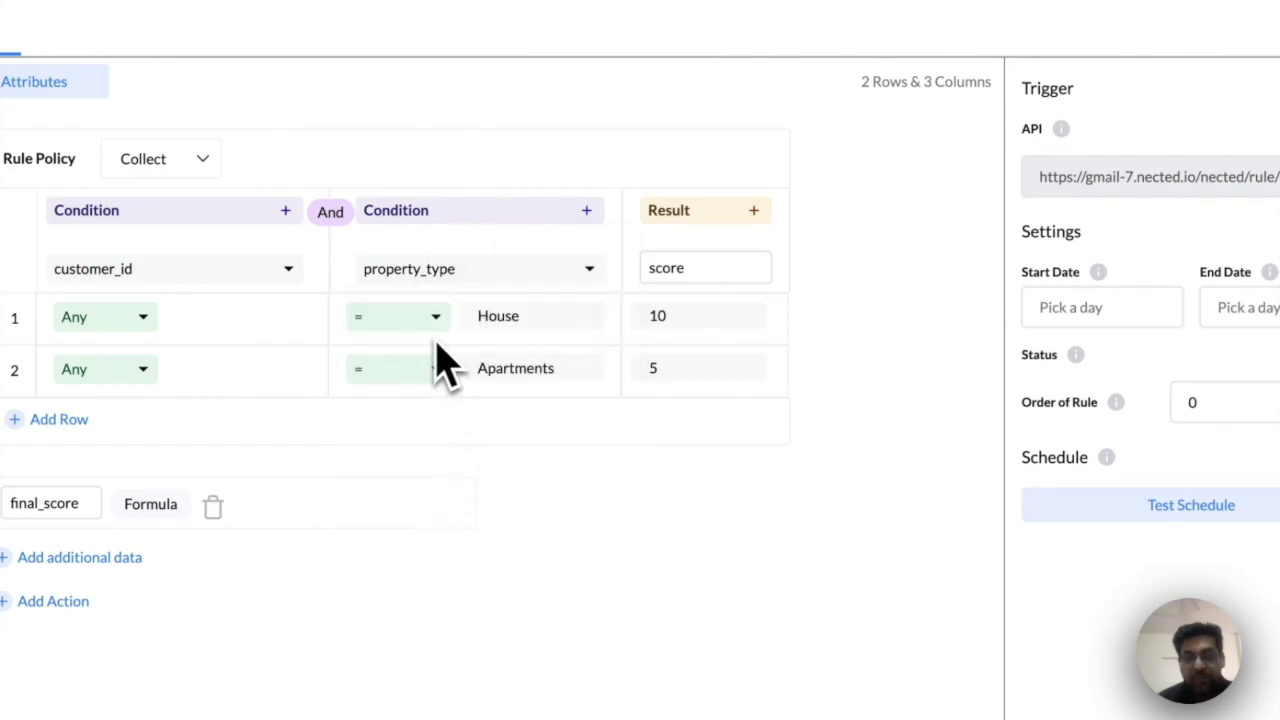
# Add a third condition column after property_type and base it on the location input attribute
pyautogui.click(588, 212)
pyautogui.click(748, 282)
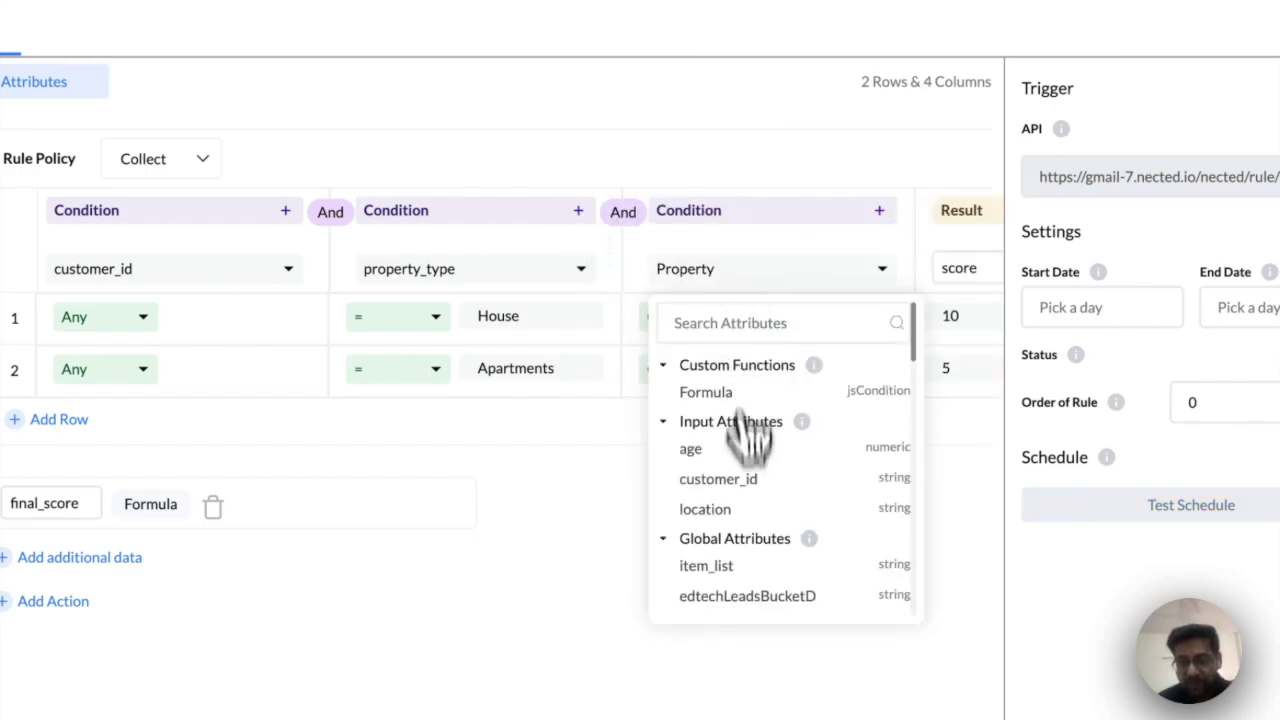
pyautogui.click(718, 510)
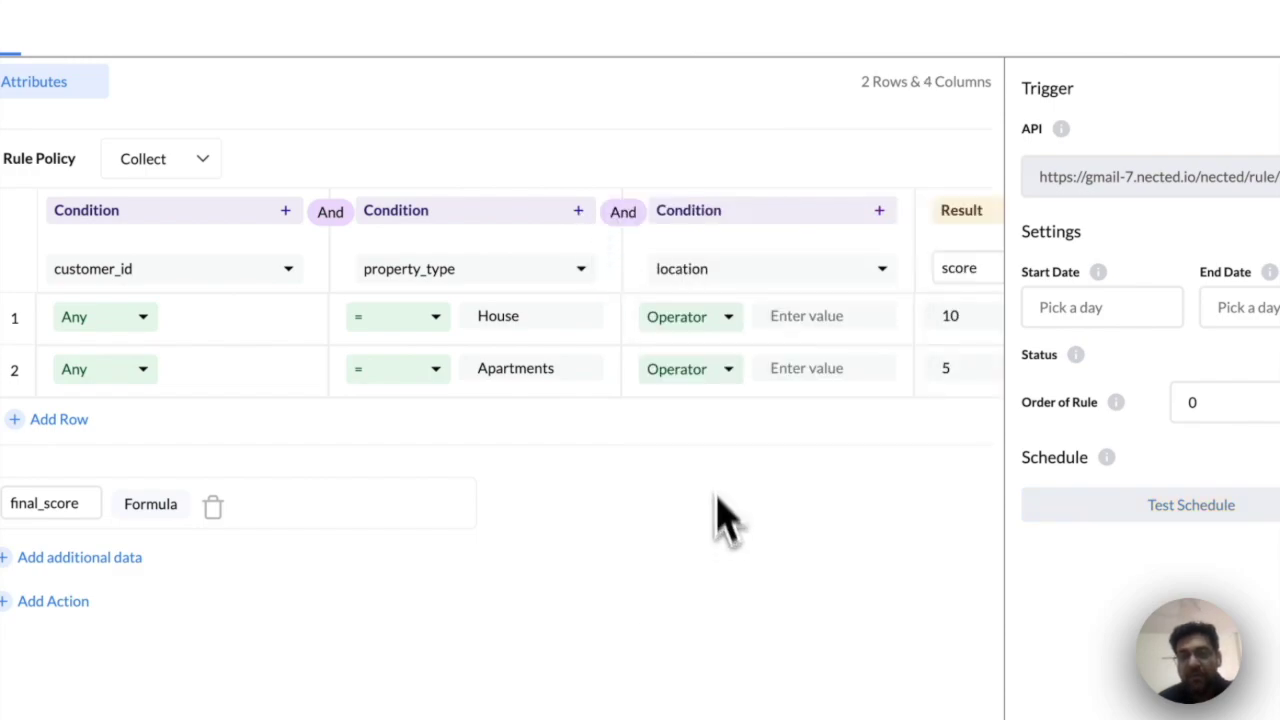
# Set the House row's location condition to Equals USA
pyautogui.click(706, 322)
pyautogui.scroll(-3, 588, 575)
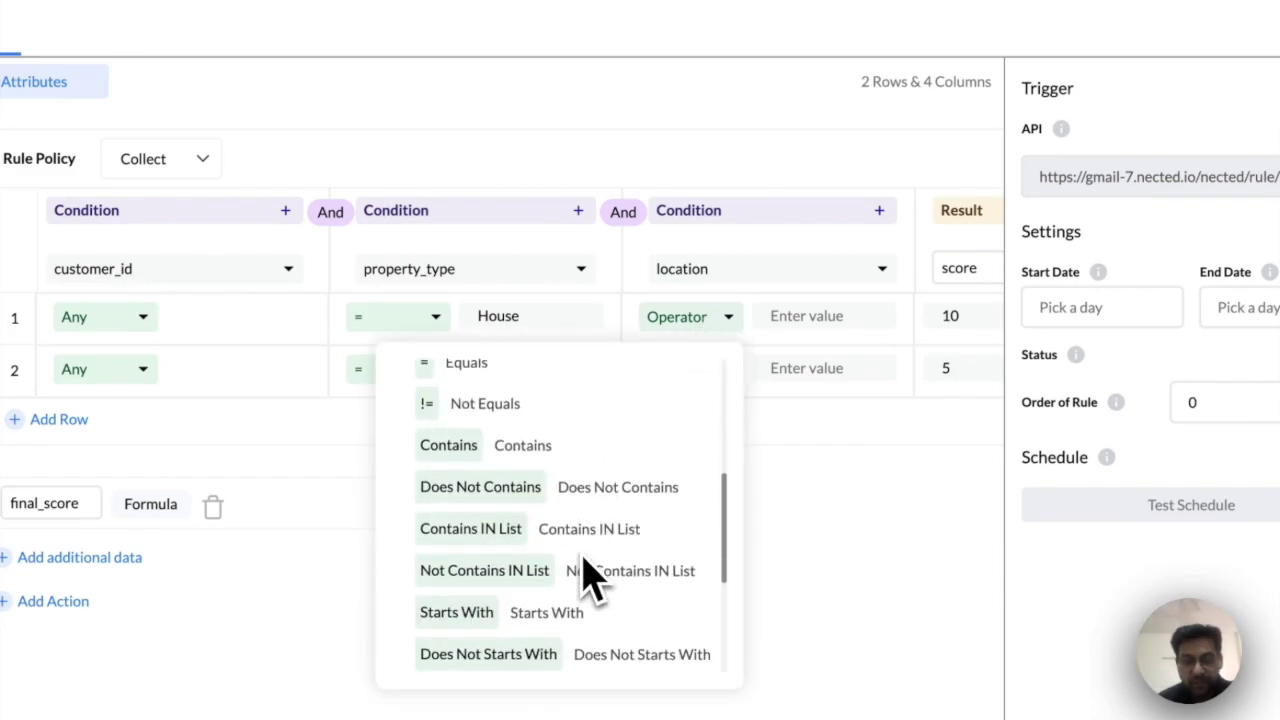
pyautogui.scroll(1, 523, 470)
pyautogui.click(478, 432)
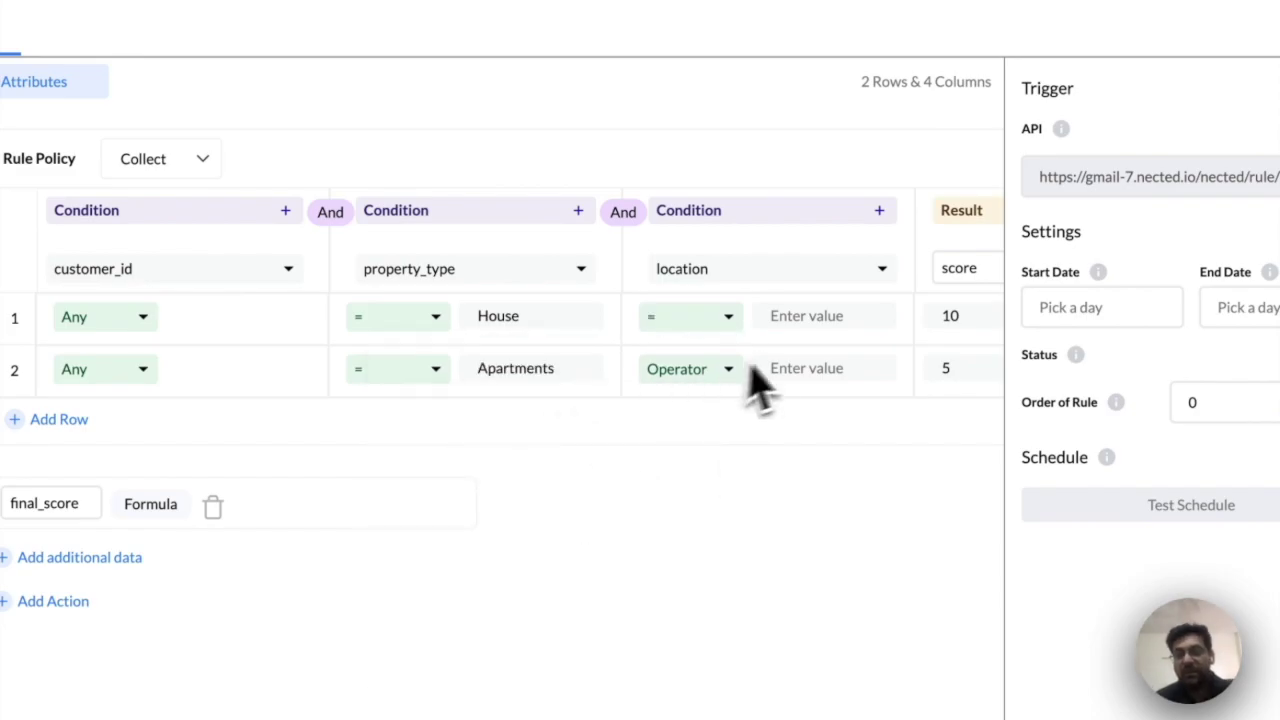
pyautogui.click(800, 316)
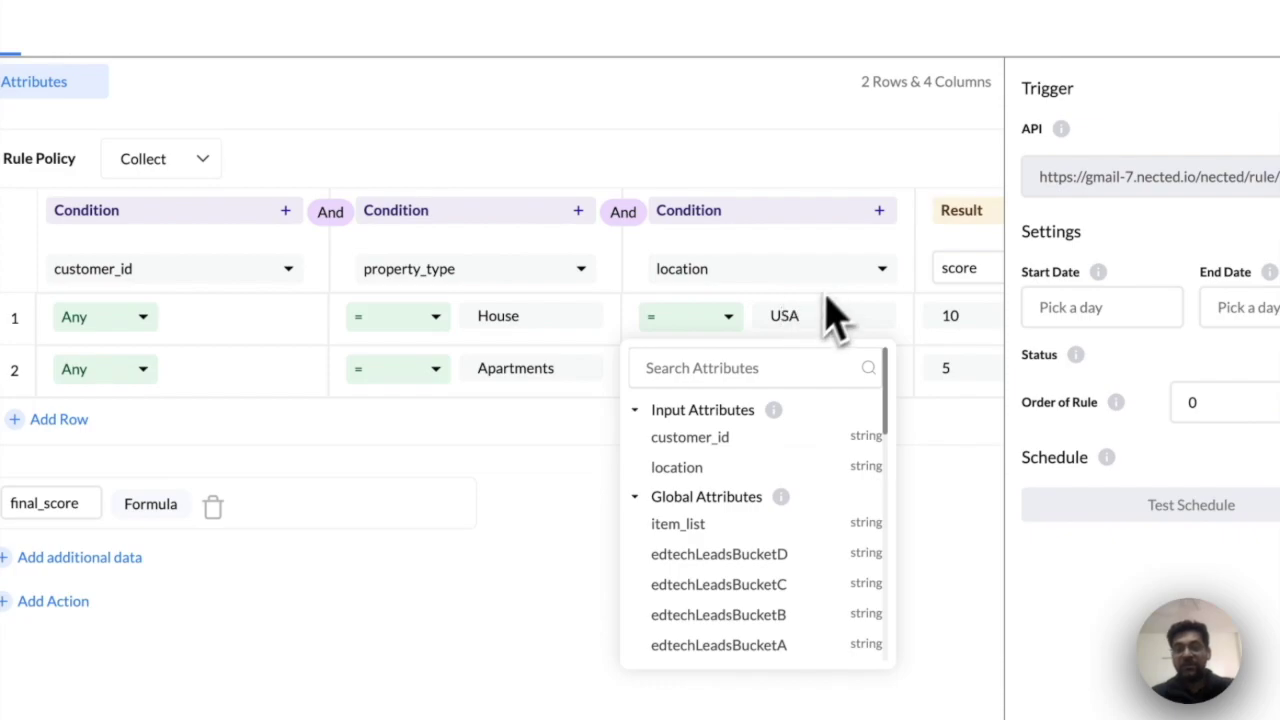
pyautogui.click(993, 620)
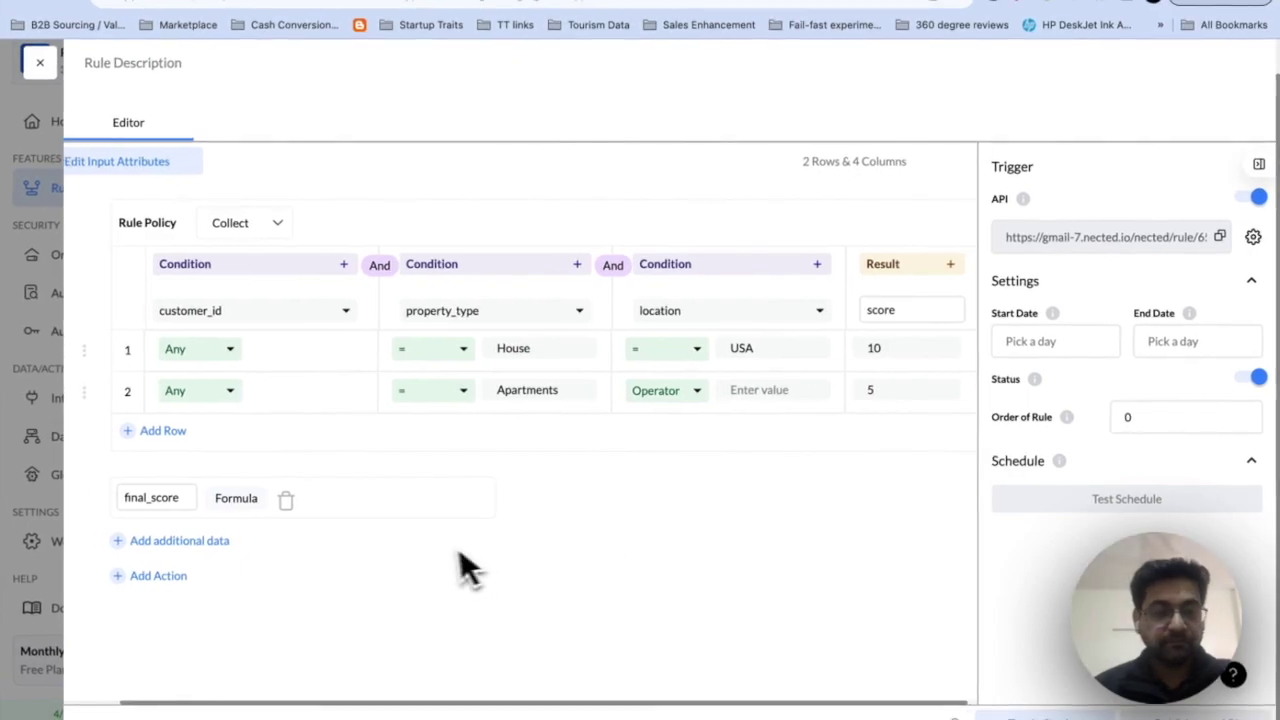
# Set the Apartments row's location condition to Equals USA
pyautogui.click(688, 391)
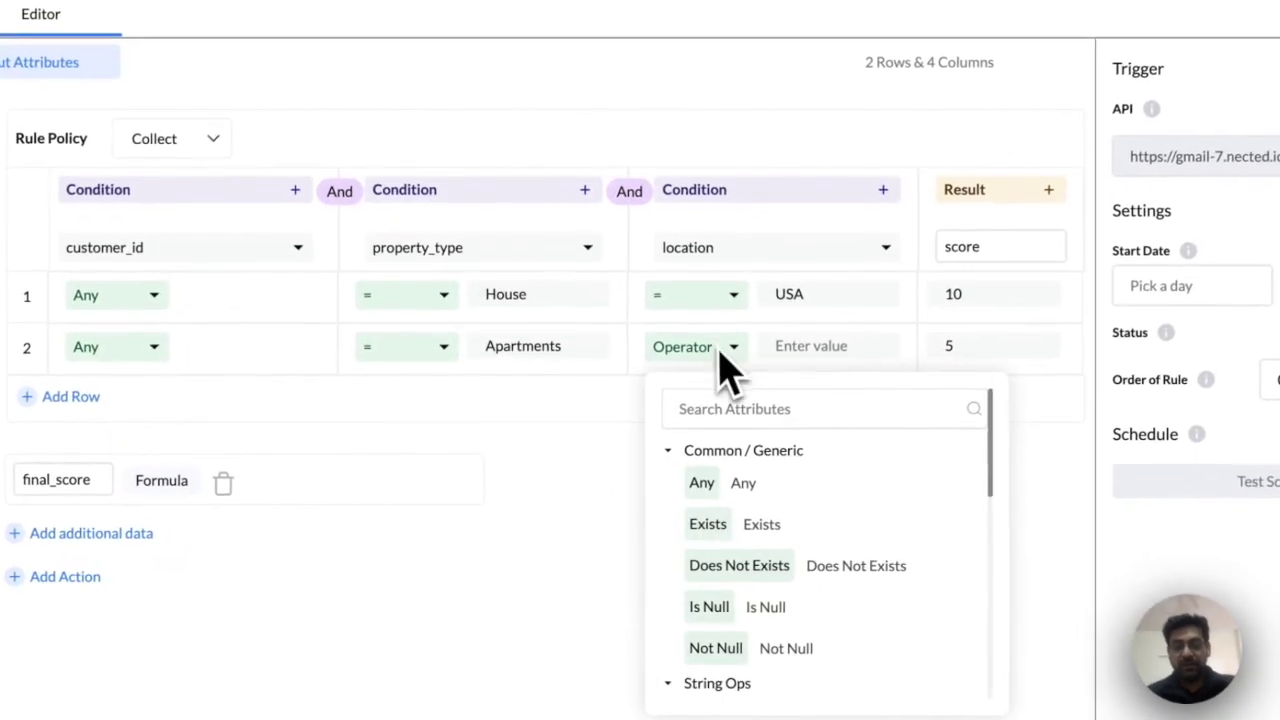
pyautogui.scroll(-5, 729, 514)
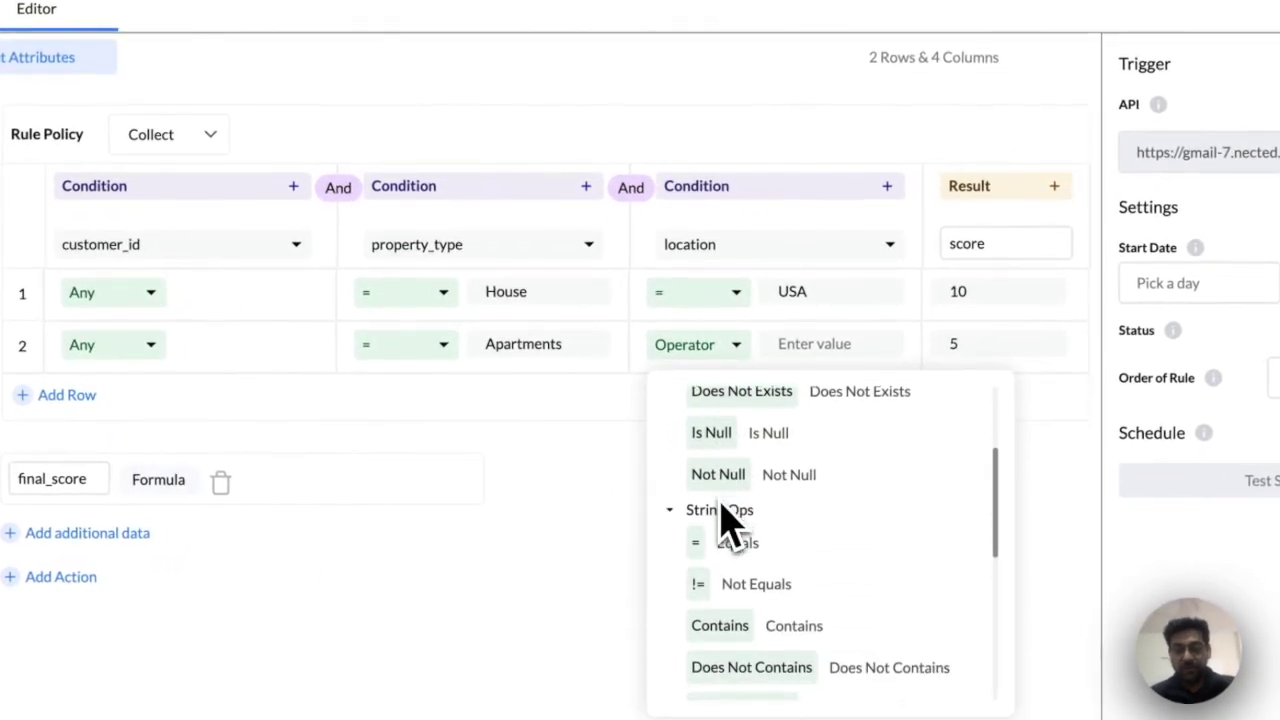
pyautogui.scroll(1, 768, 478)
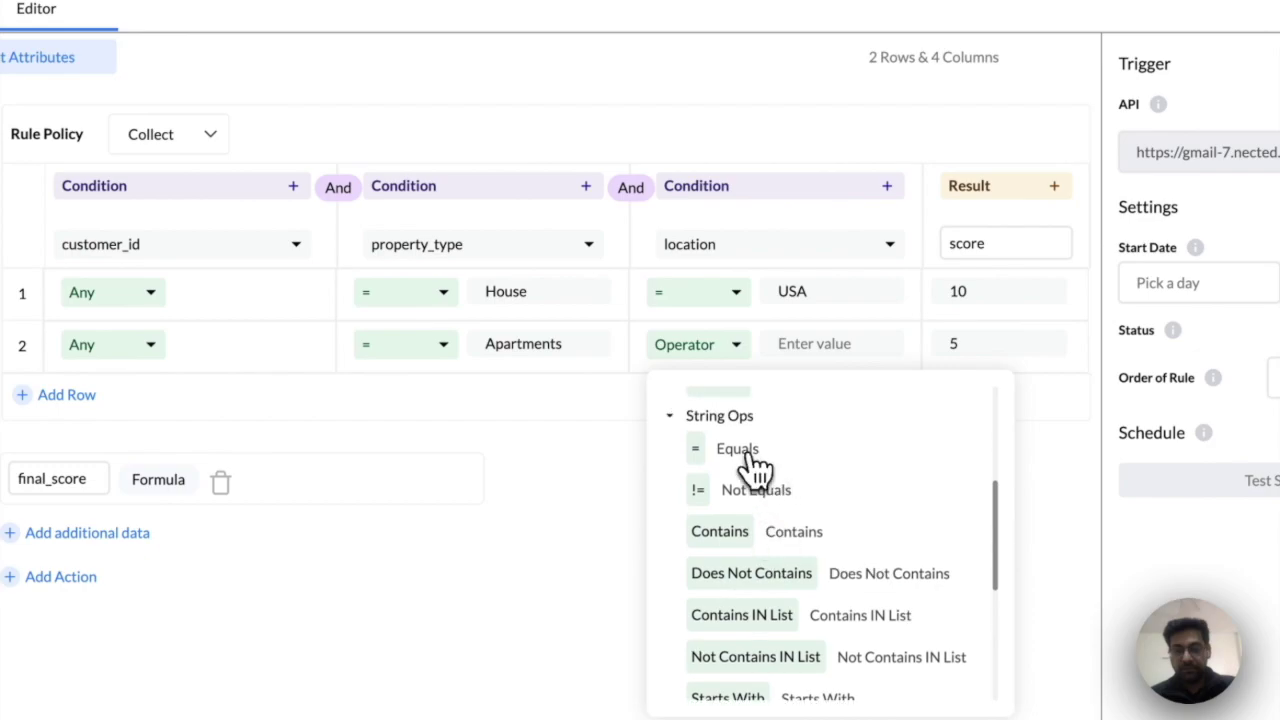
pyautogui.click(752, 455)
pyautogui.click(805, 340)
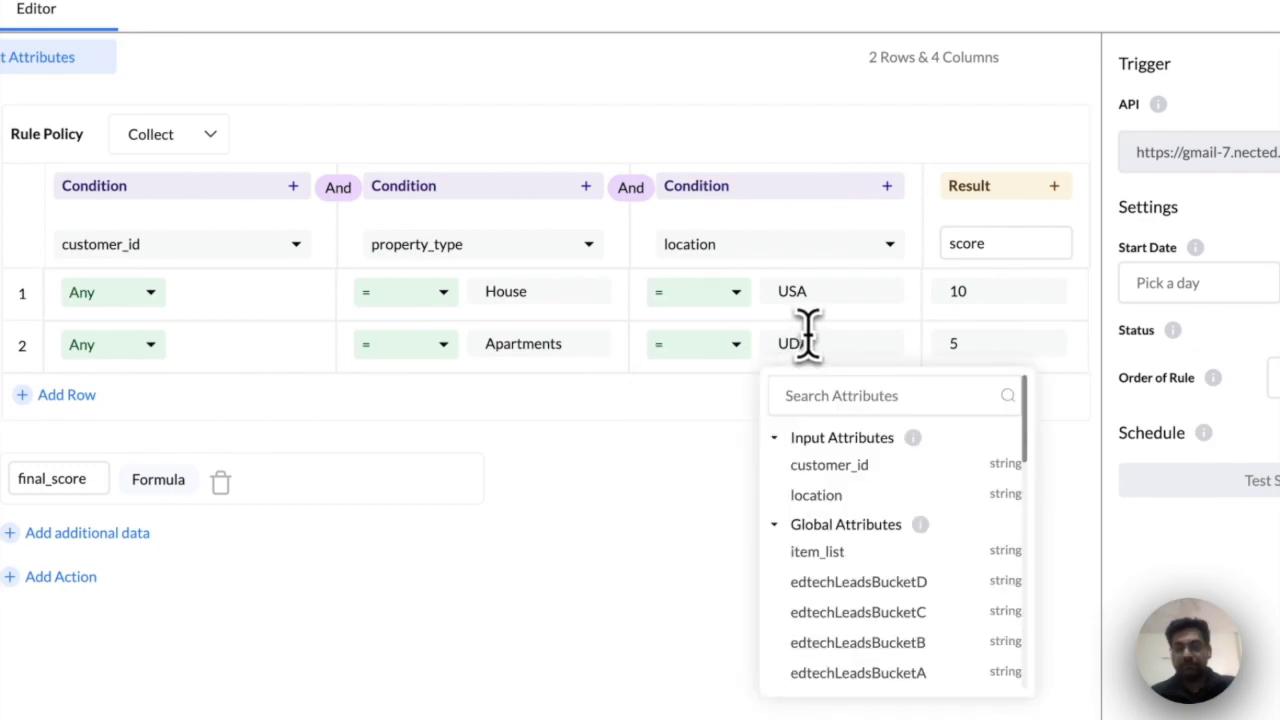
pyautogui.click(457, 543)
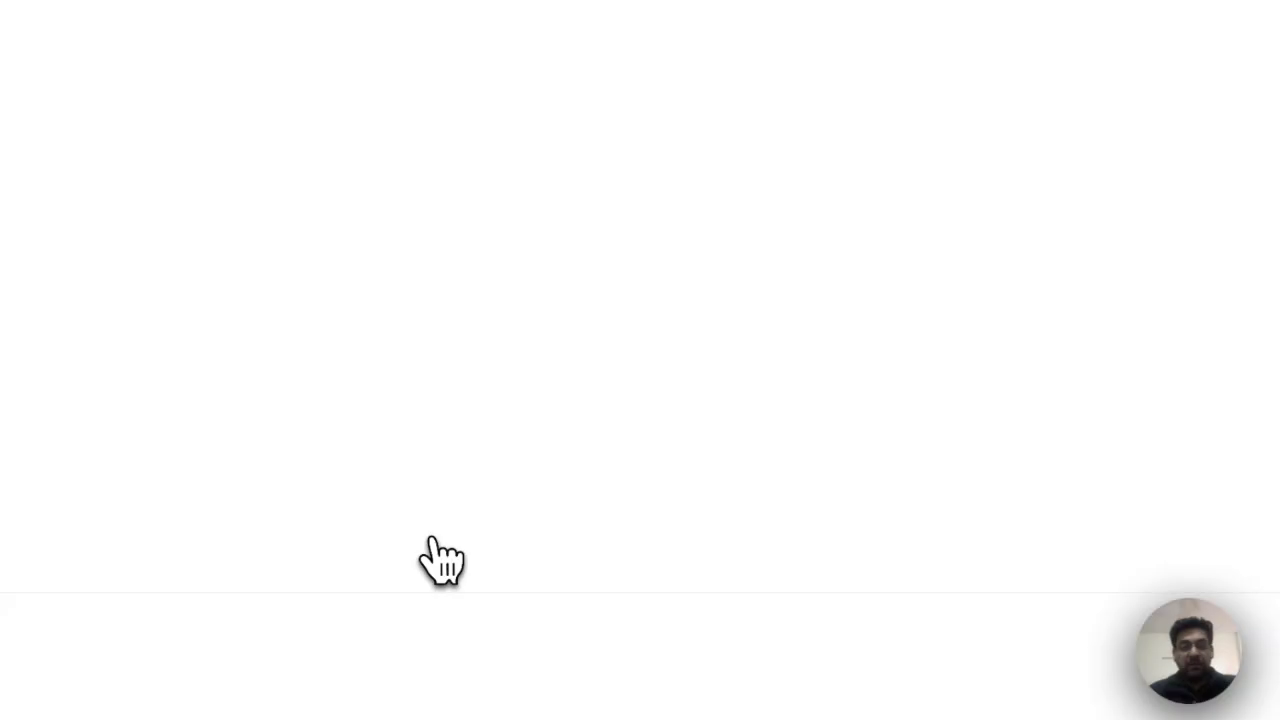
pyautogui.click(28, 38)
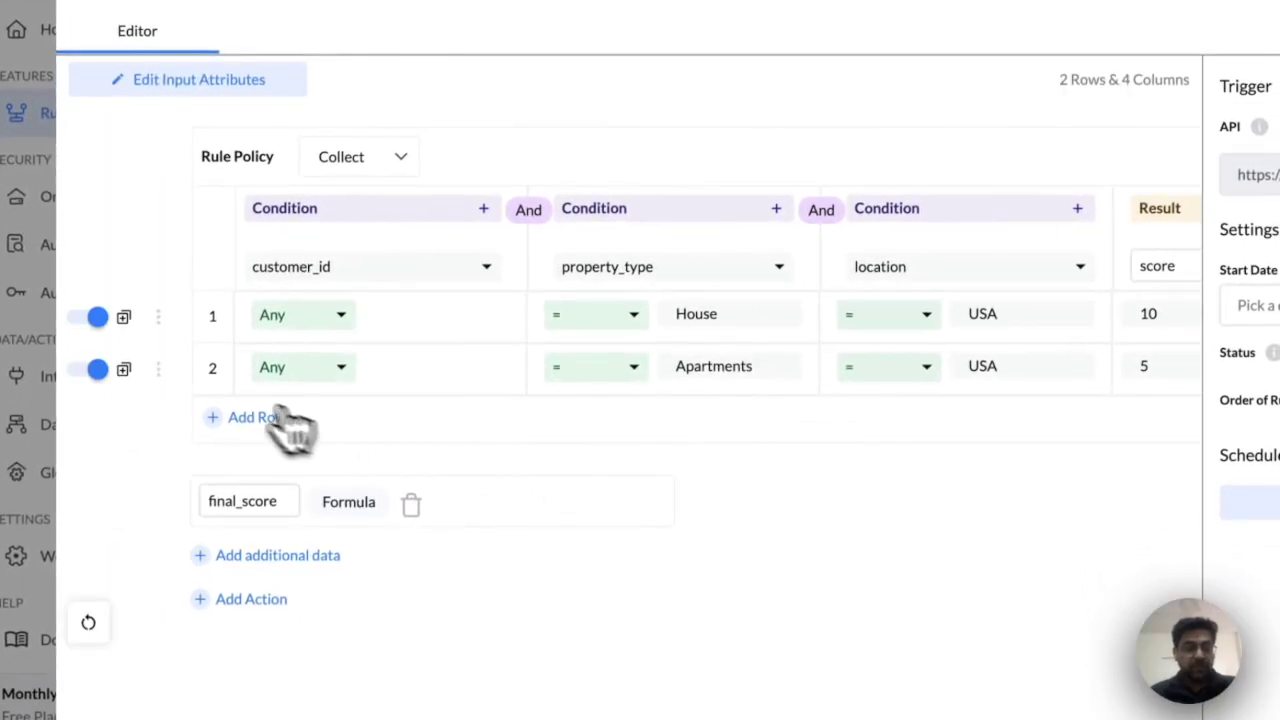
# Duplicate the House row and change the copy's location operator to Not Equals
pyautogui.click(125, 318)
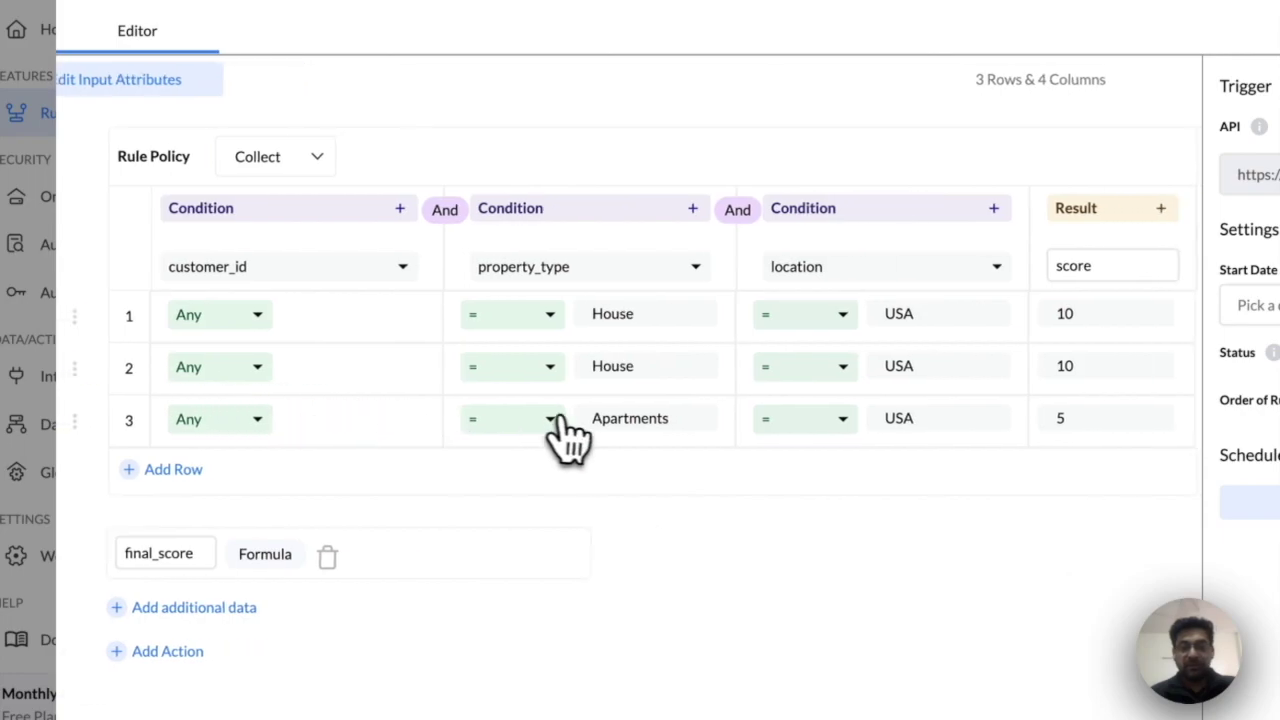
pyautogui.click(884, 368)
pyautogui.scroll(-5, 771, 586)
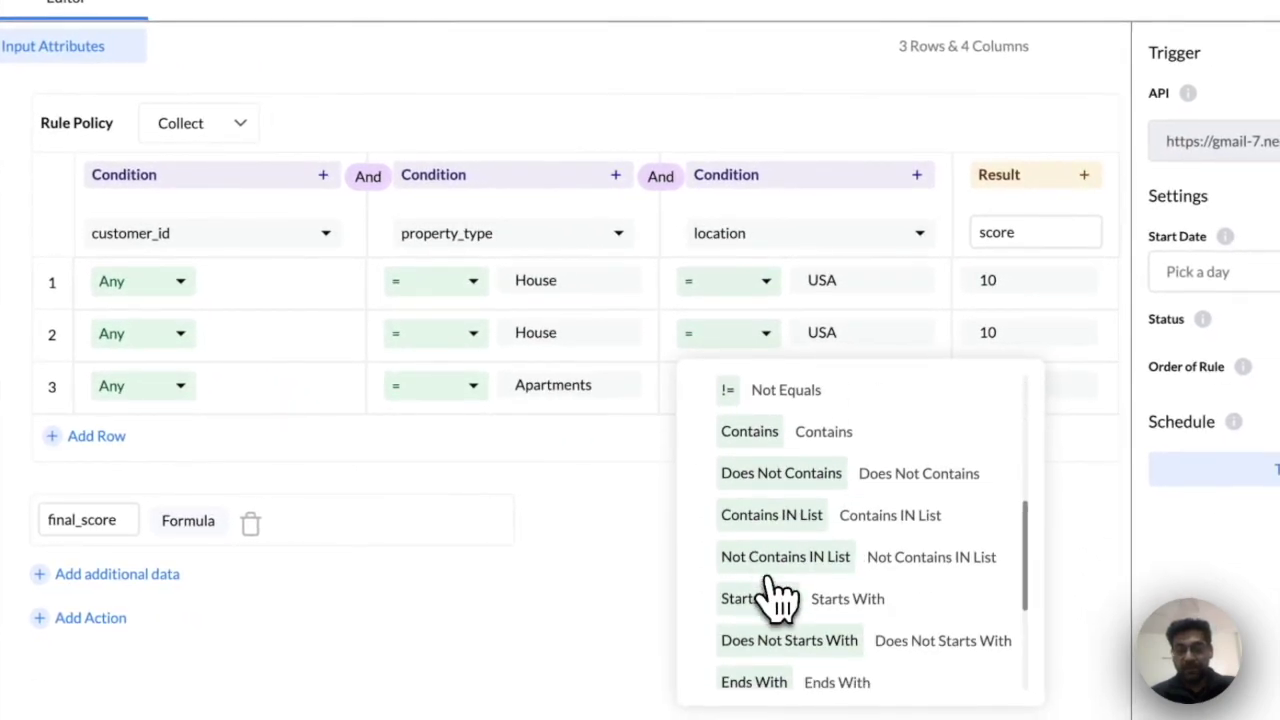
pyautogui.click(802, 400)
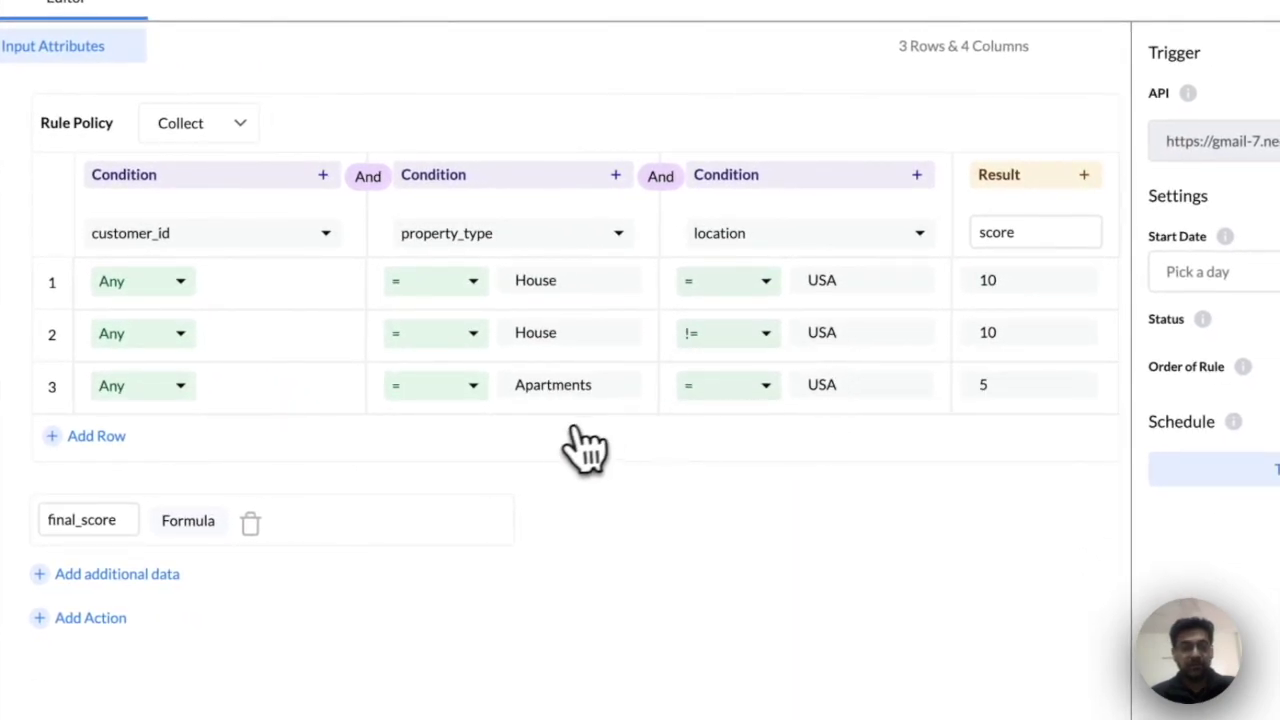
# Duplicate the Apartments row and set the score of the House row for locations other than USA to 5
pyautogui.click(86, 397)
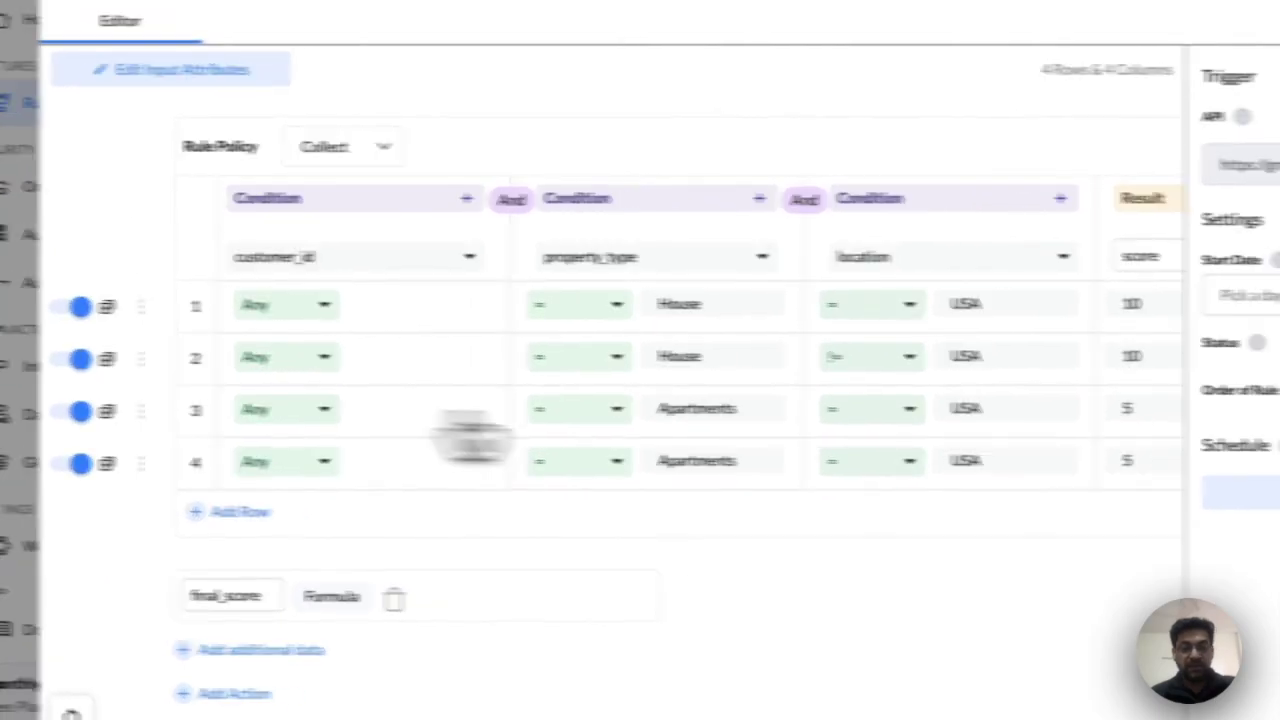
pyautogui.click(889, 352)
pyautogui.press('BackSpace')
pyautogui.press('BackSpace')
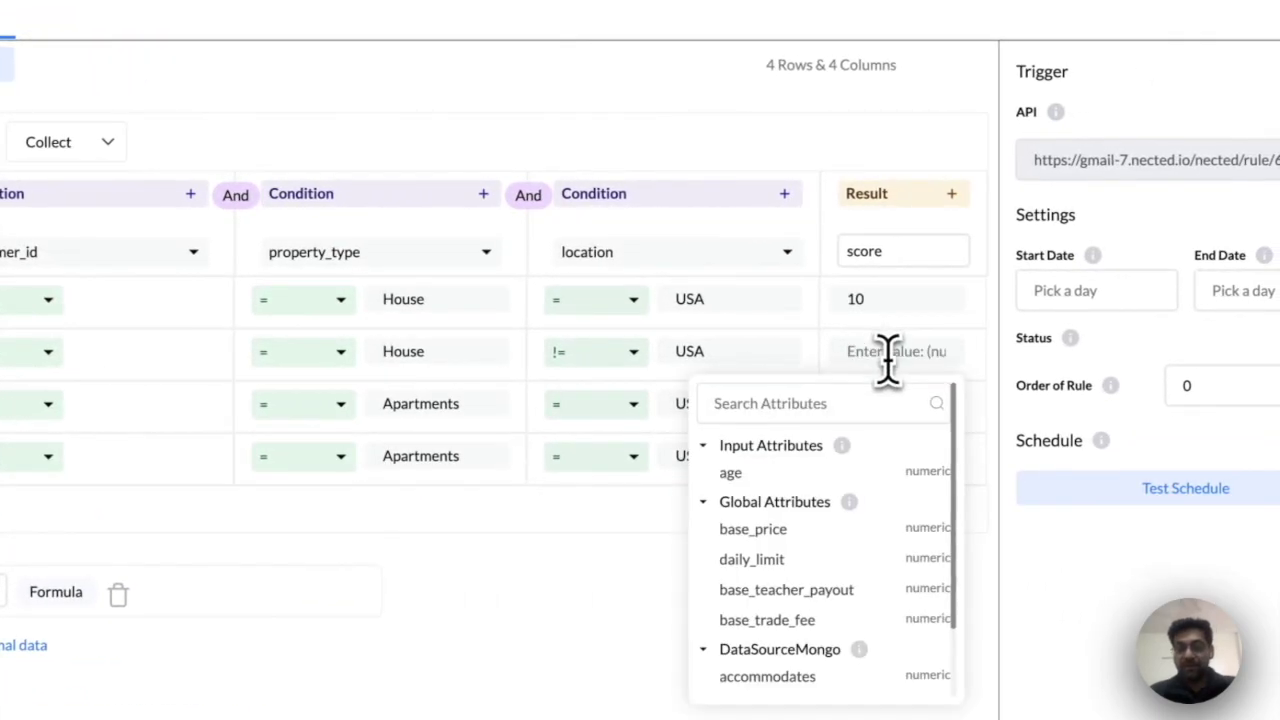
pyautogui.click(620, 571)
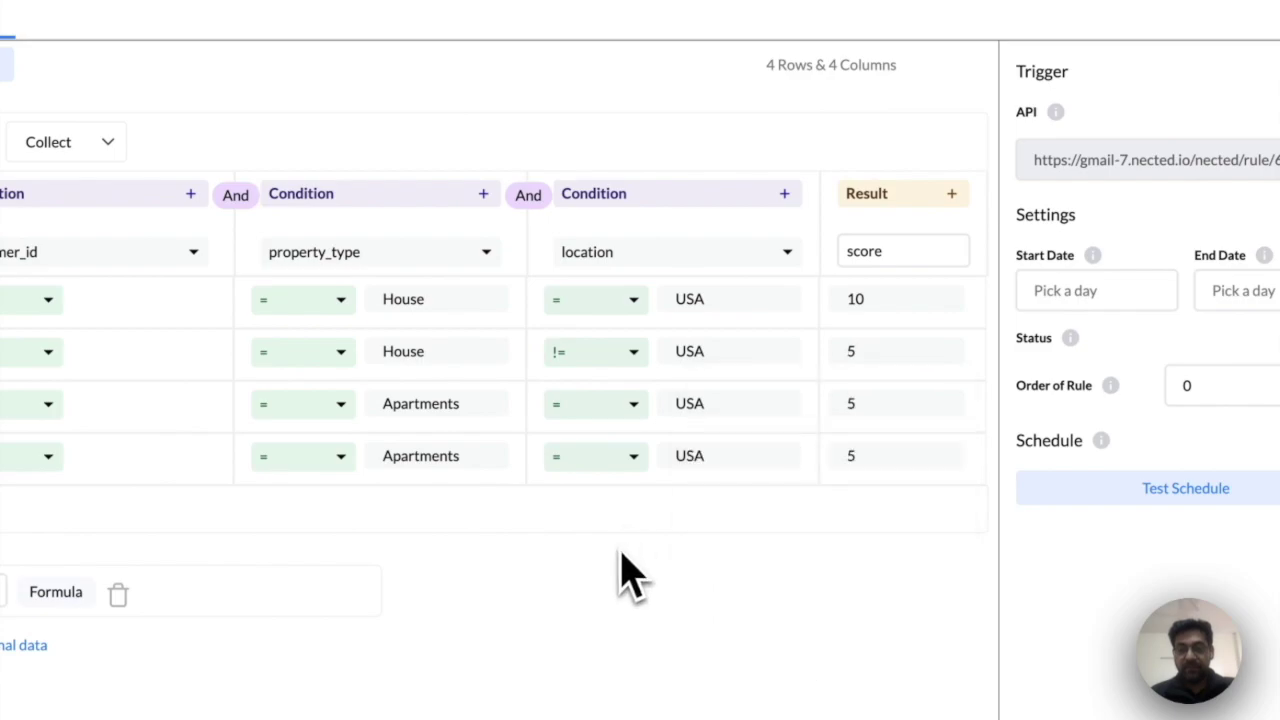
# Change the last Apartments row's location operator to Not Equals and set its score to 2
pyautogui.click(625, 458)
pyautogui.scroll(-3, 652, 371)
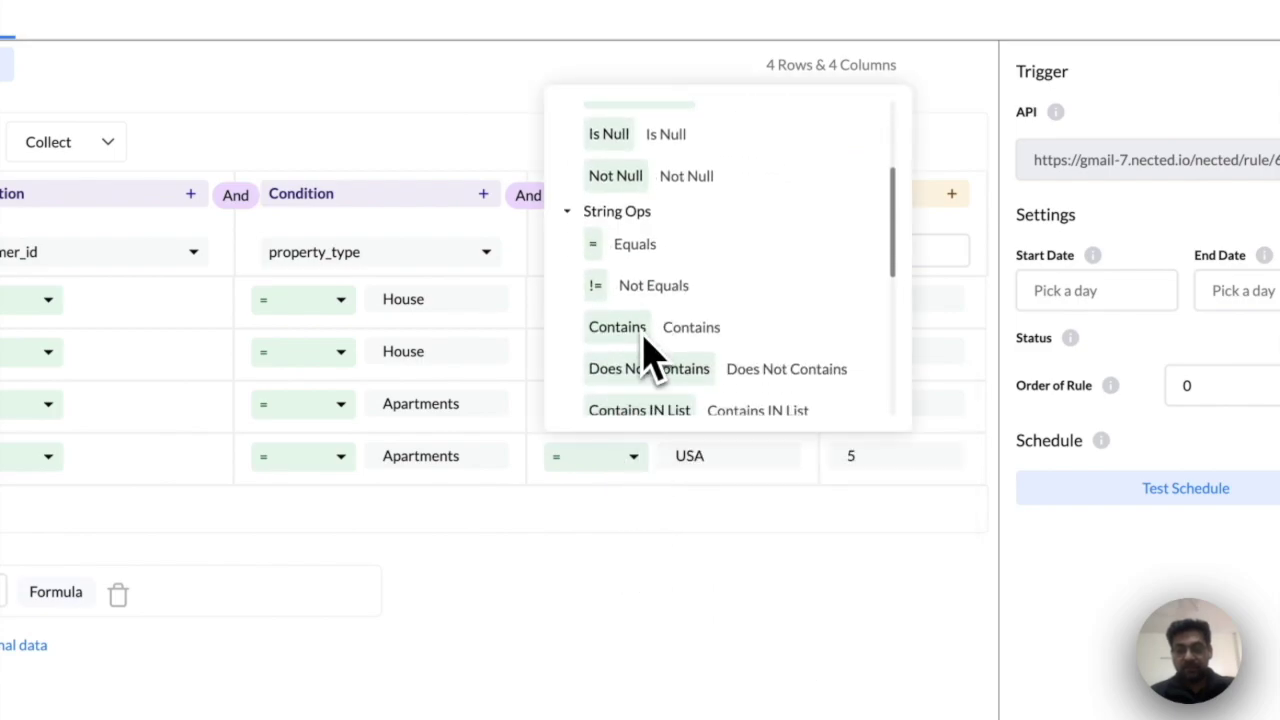
pyautogui.click(655, 282)
pyautogui.click(878, 458)
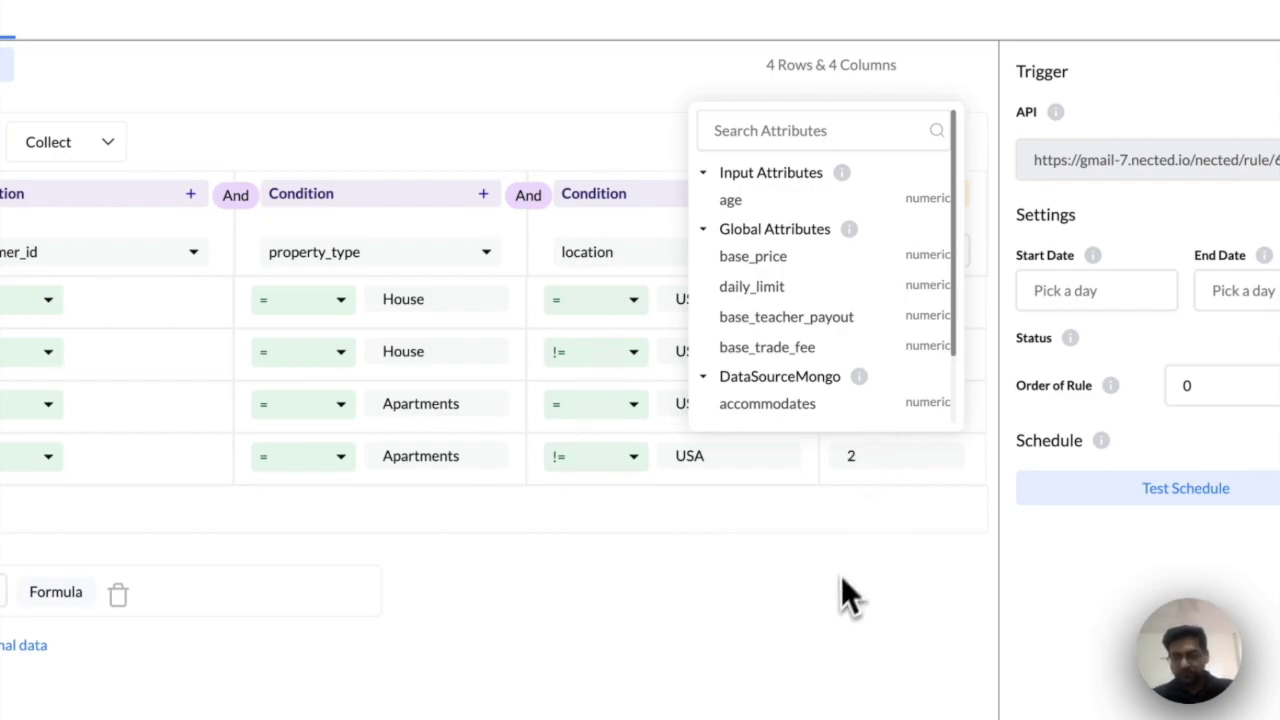
pyautogui.click(838, 605)
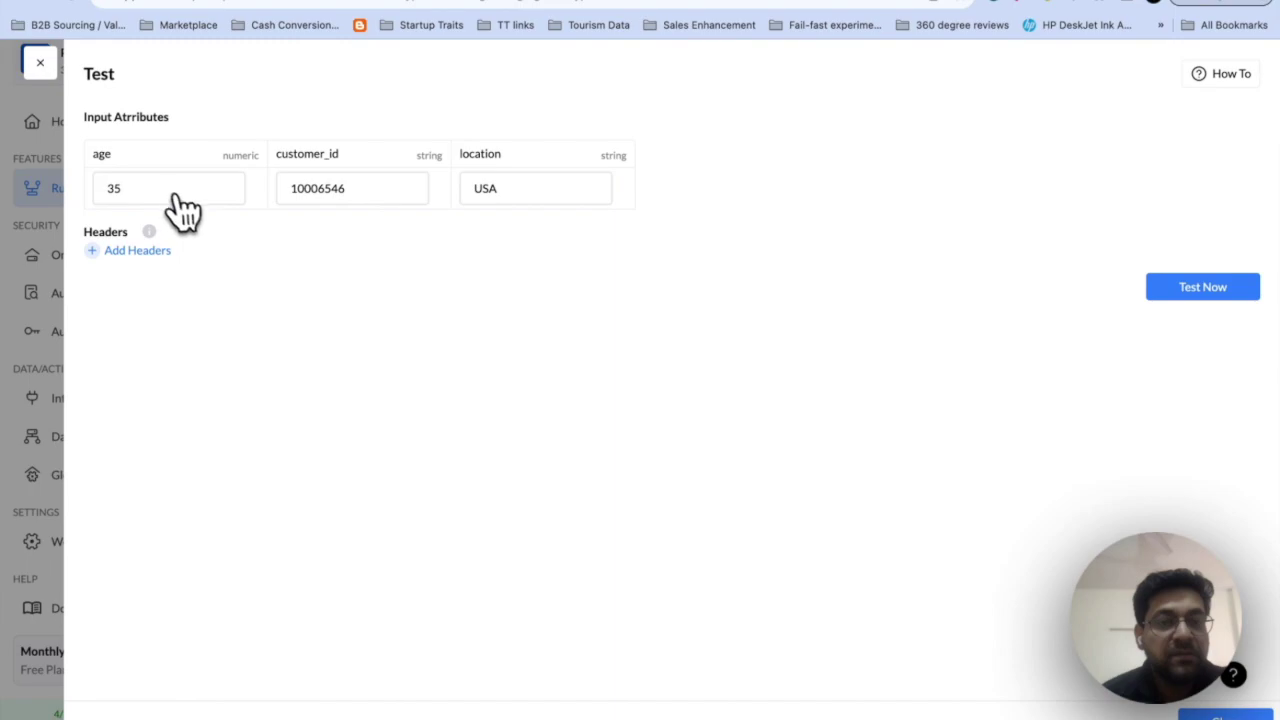
# Review the test inputs for age, customer_id and location USA, run the rule test and check the score in the output
pyautogui.doubleClick(100, 190)
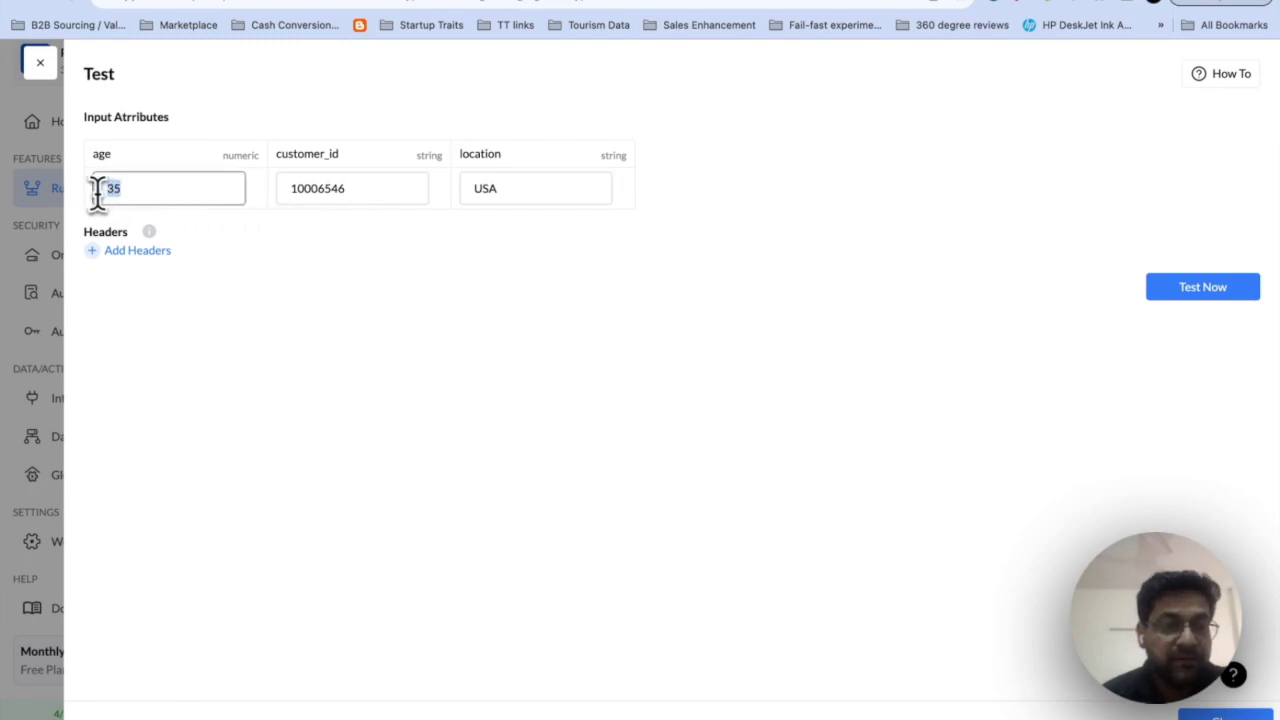
pyautogui.doubleClick(350, 196)
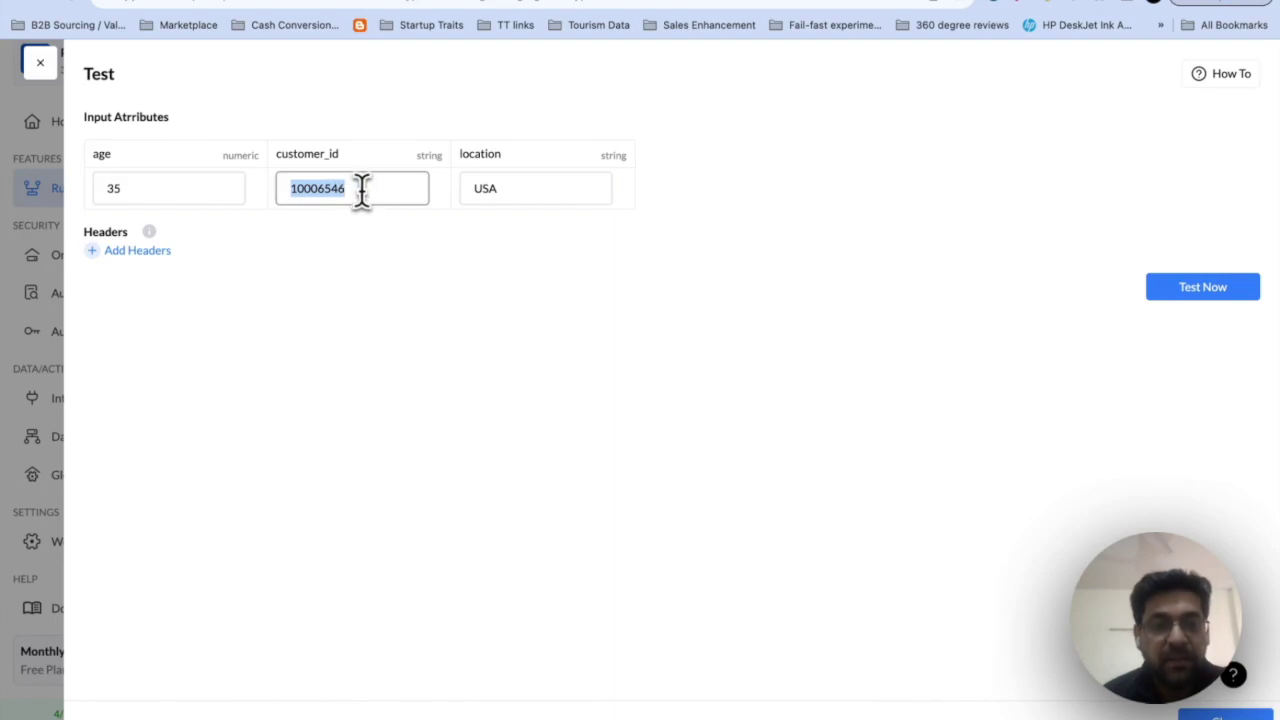
pyautogui.click(491, 185)
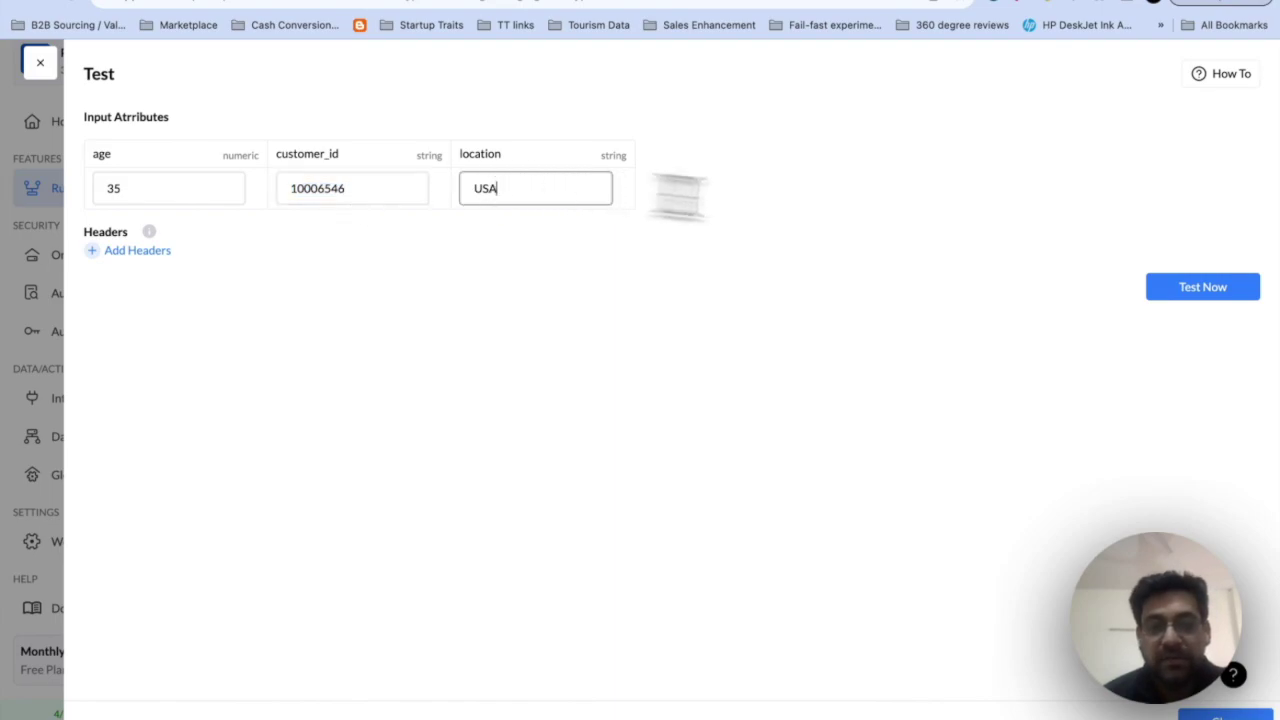
pyautogui.click(1222, 299)
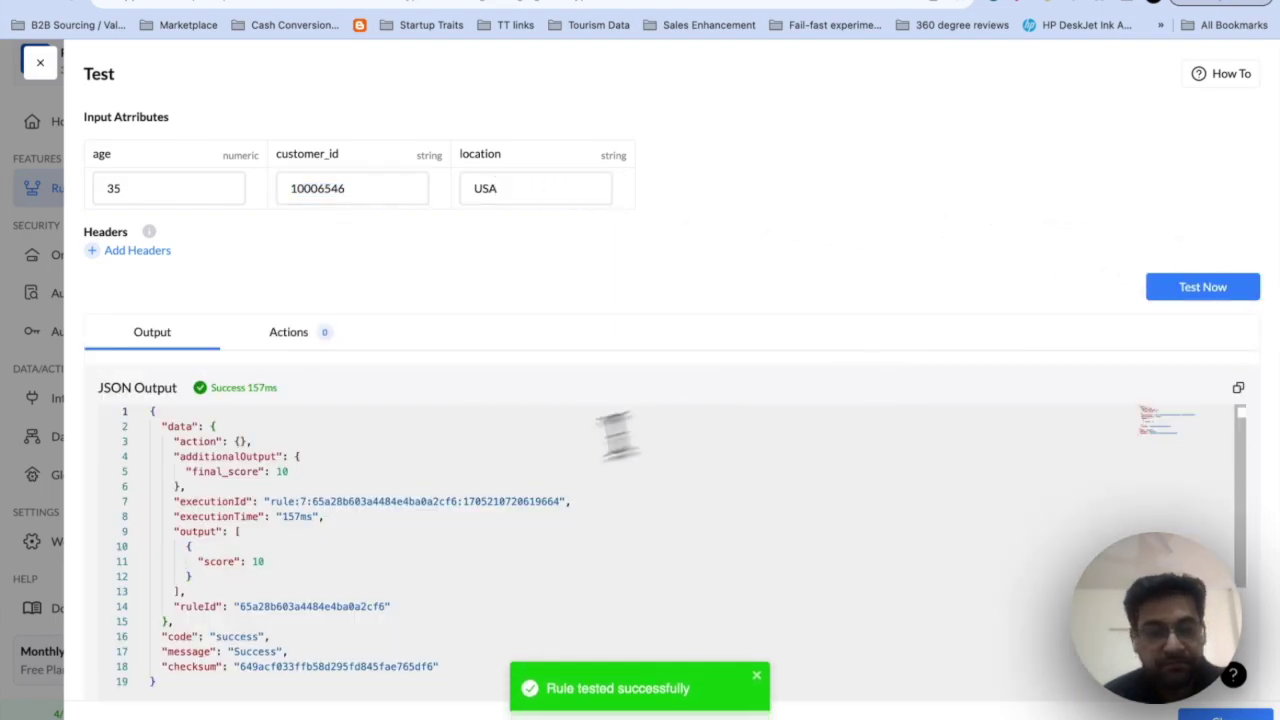
pyautogui.moveTo(209, 562); pyautogui.dragTo(313, 562)
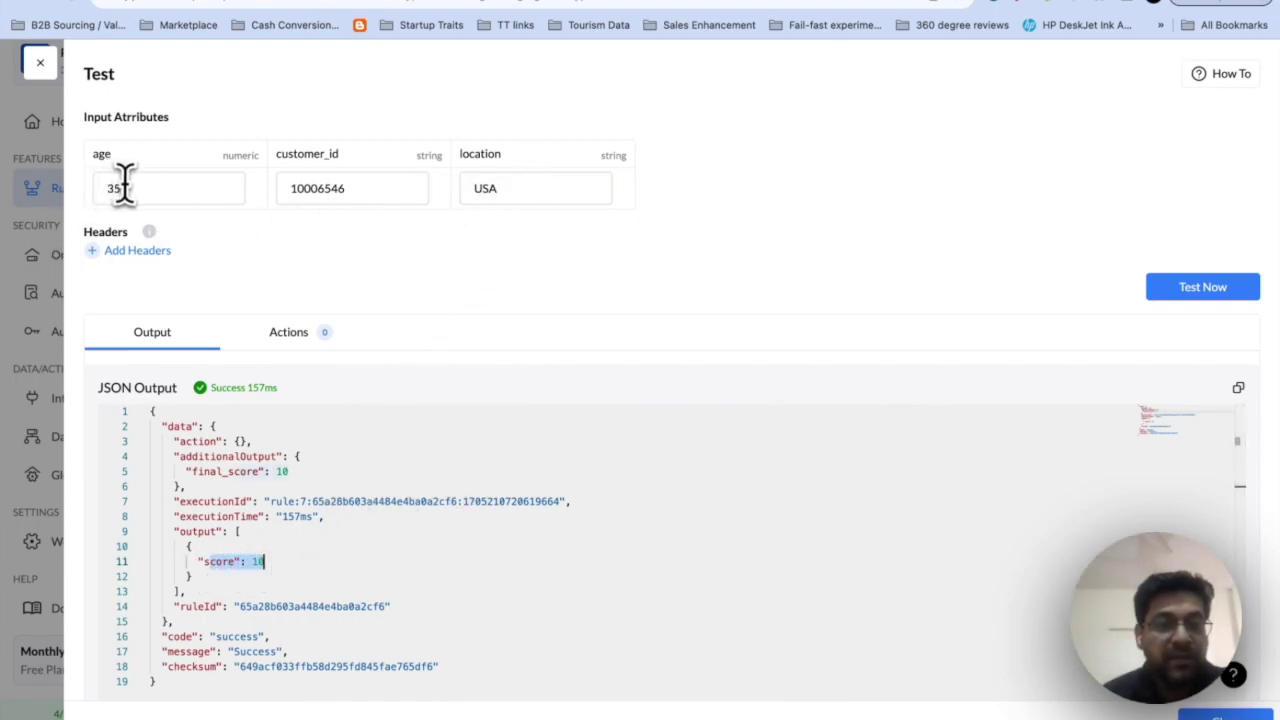
# Set the test location to India, run the rule test again and check the score in the output
pyautogui.moveTo(529, 197); pyautogui.dragTo(448, 200)
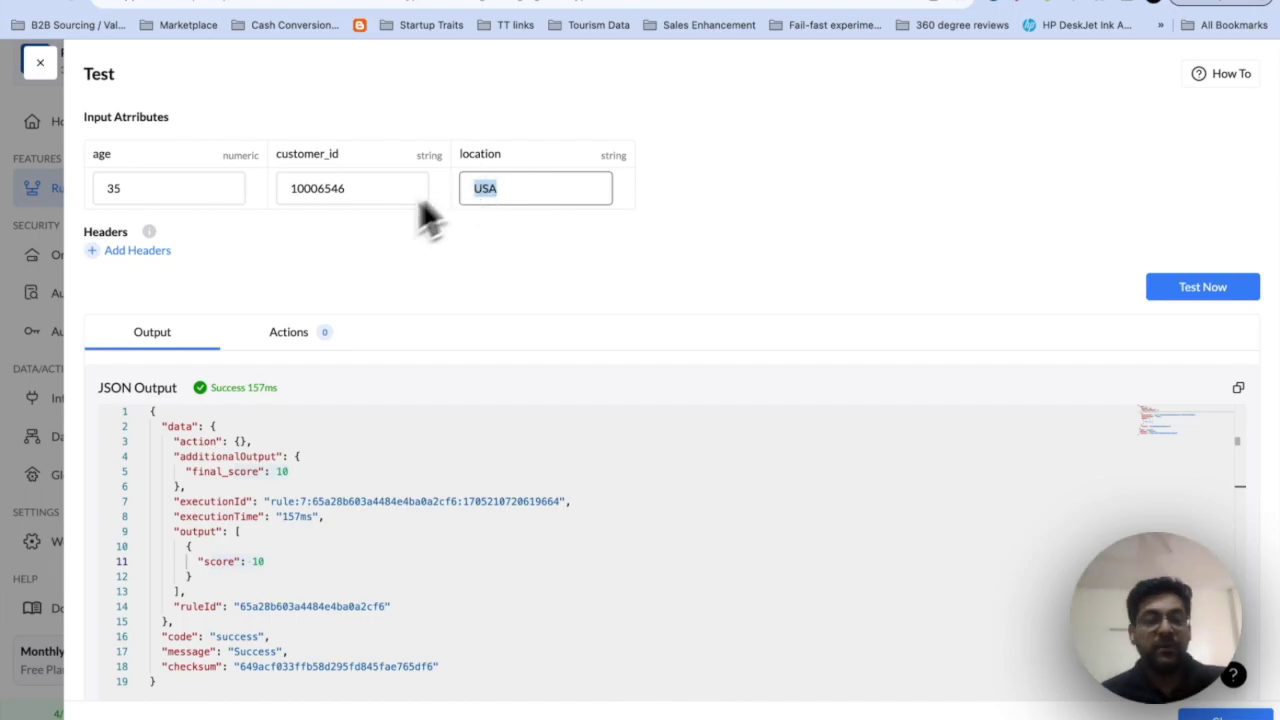
pyautogui.write('India')
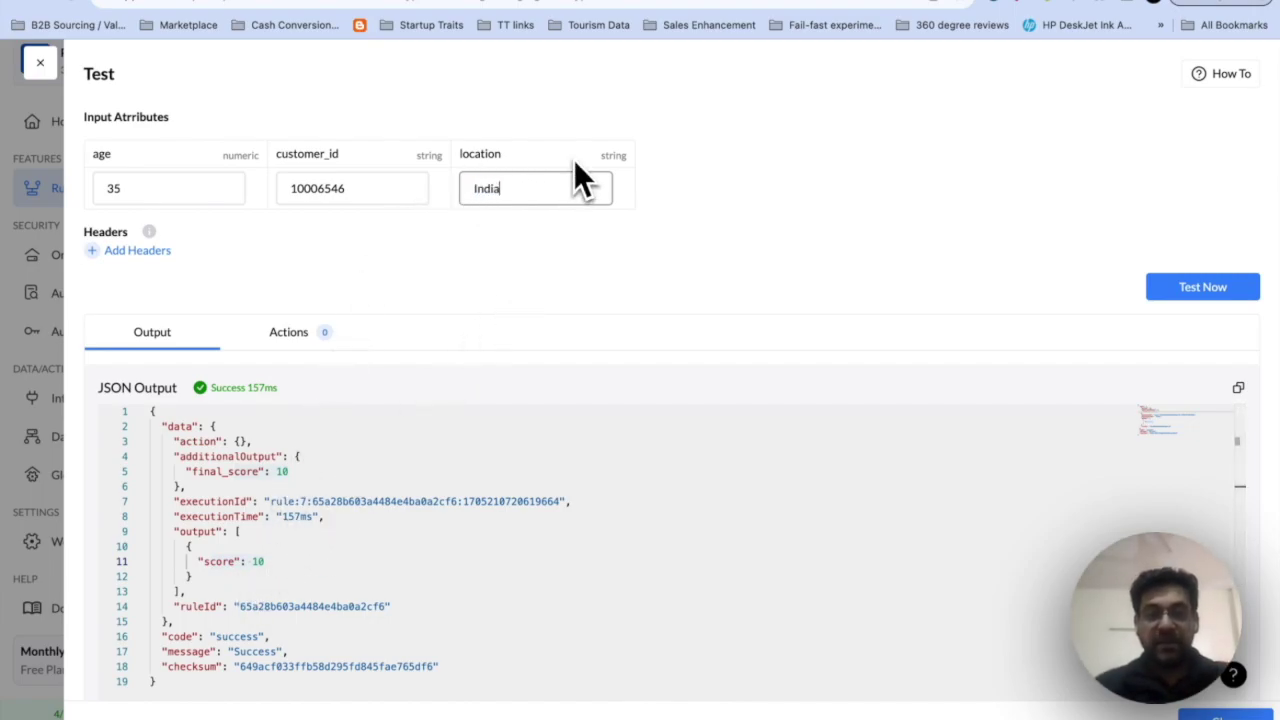
pyautogui.click(1178, 290)
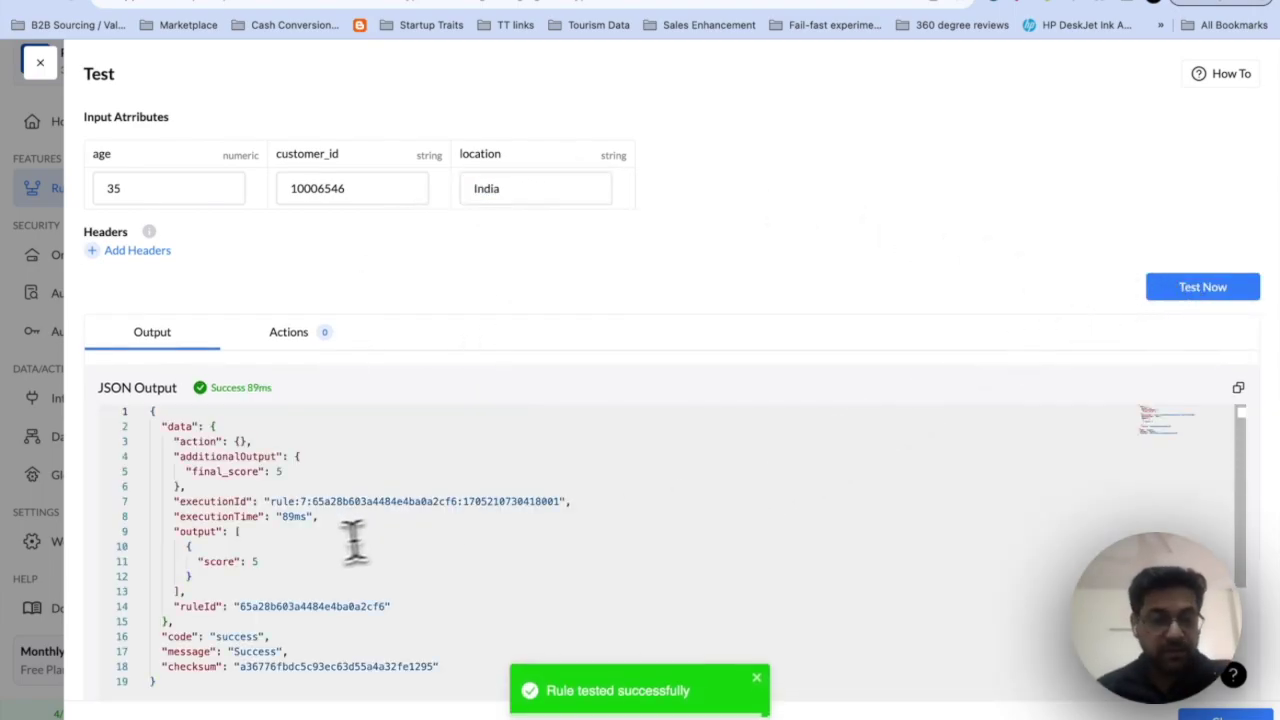
pyautogui.moveTo(274, 560); pyautogui.dragTo(205, 560)
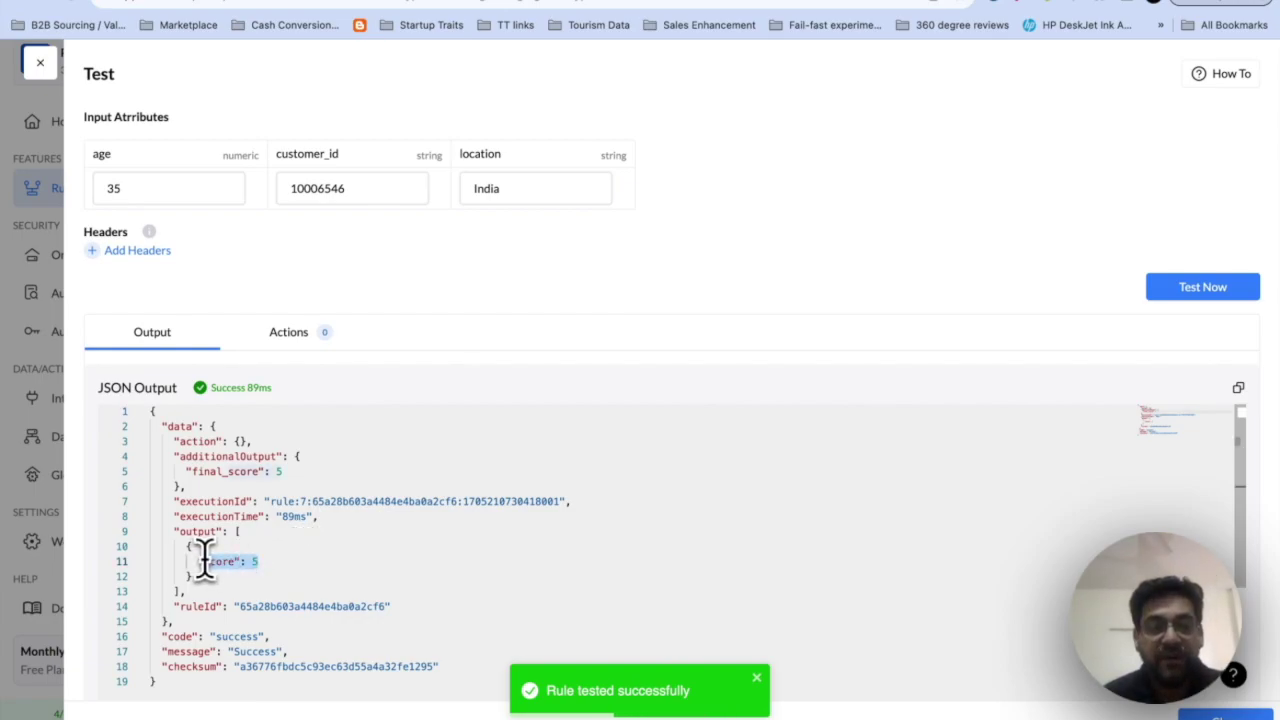
# Close the rule test and publish the CreditScoring rule over API
pyautogui.click(758, 679)
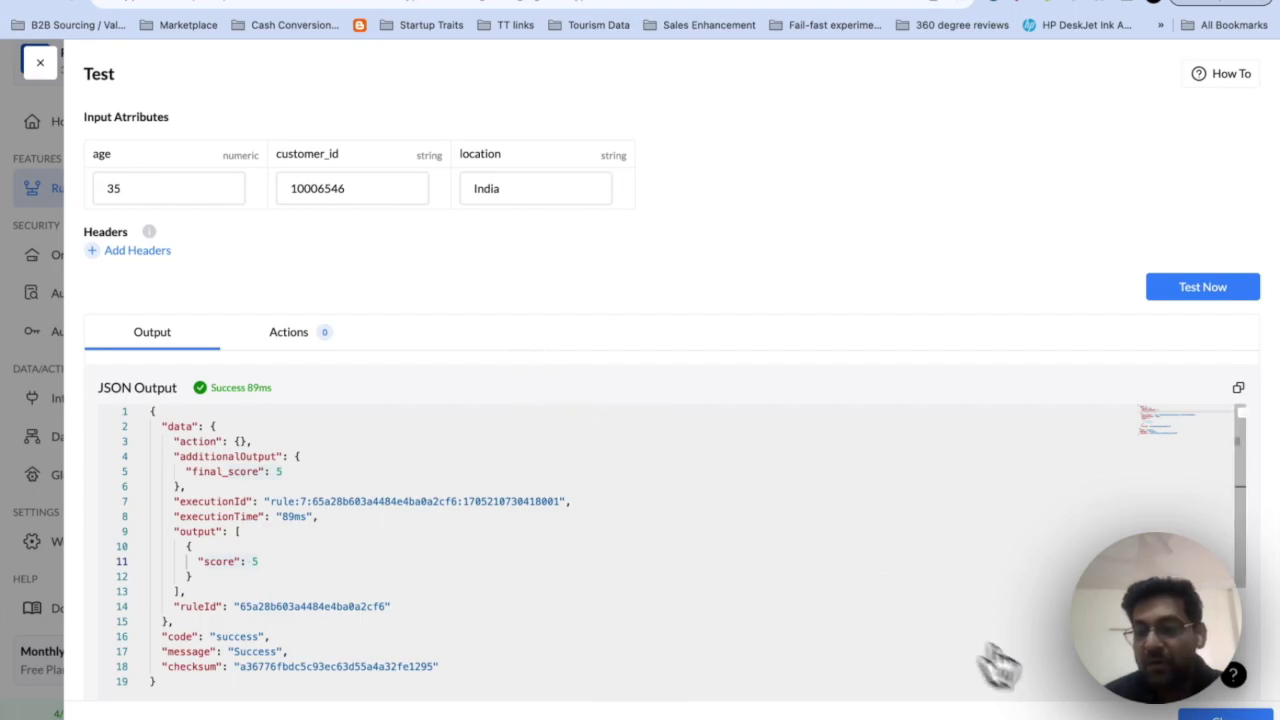
pyautogui.click(1228, 716)
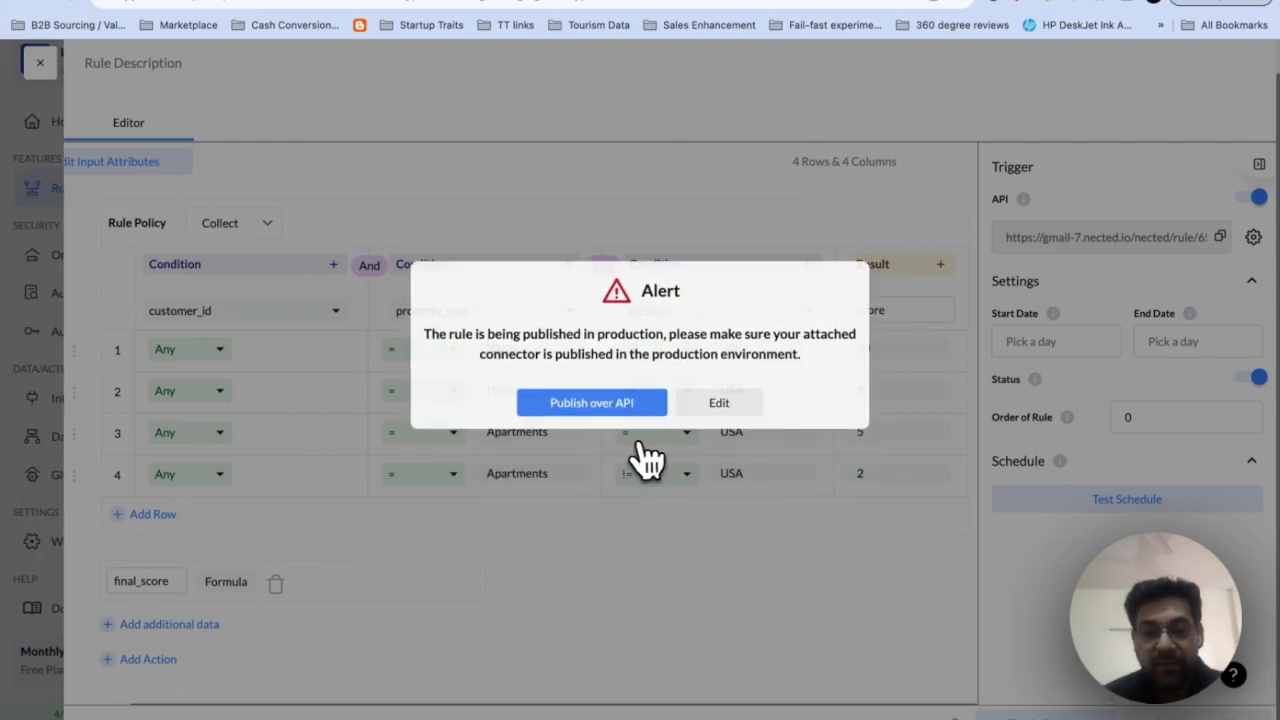
pyautogui.click(637, 446)
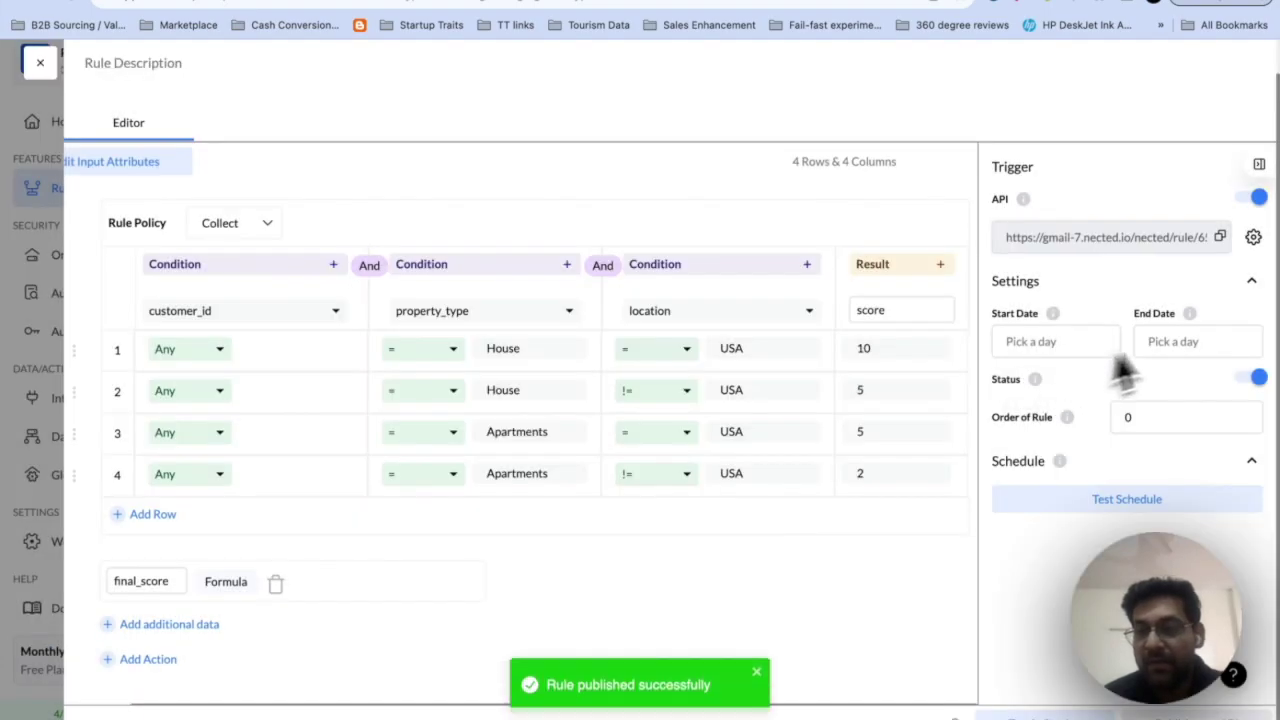
pyautogui.click(756, 684)
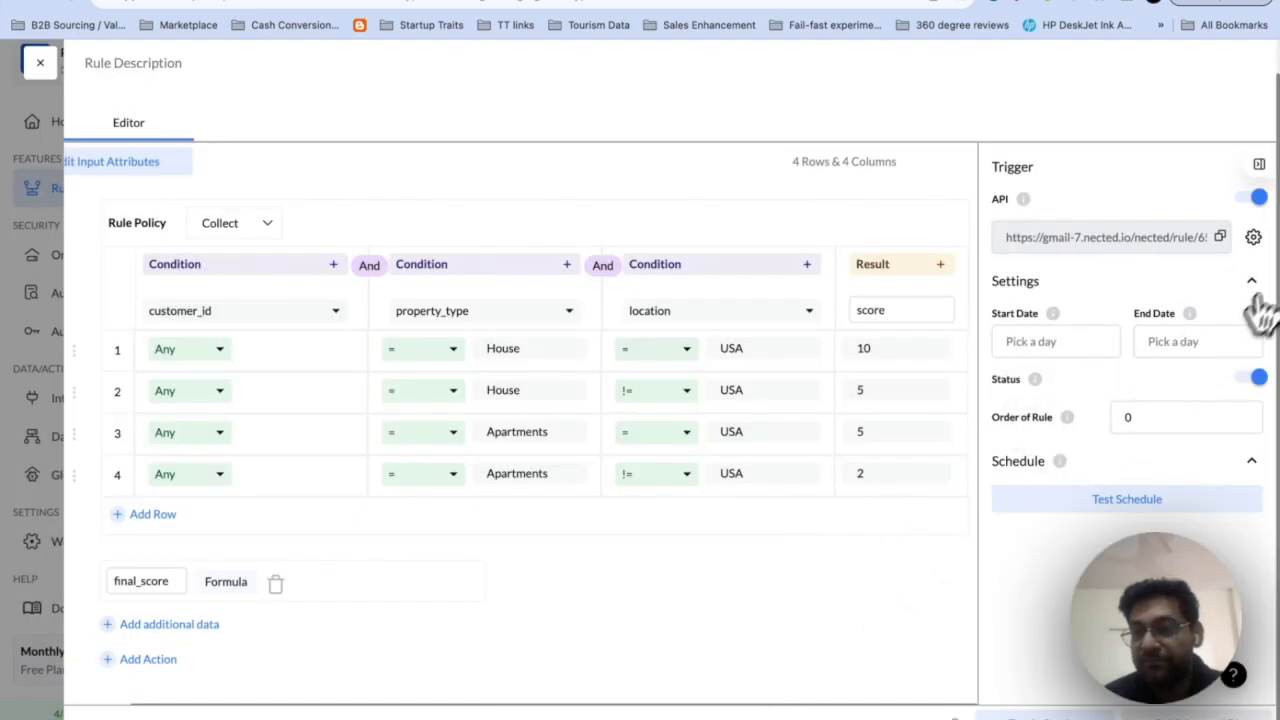
# Examine the age, customer_id and location body params in the rule's API settings
pyautogui.click(1253, 237)
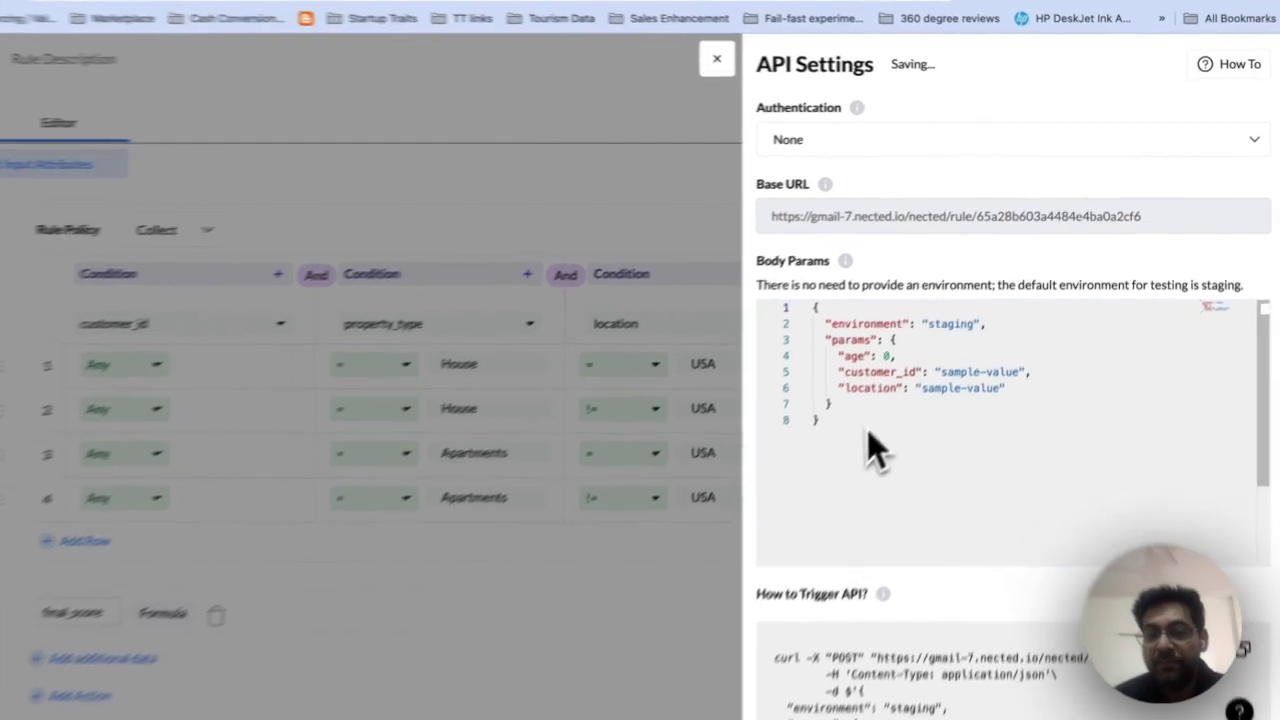
pyautogui.moveTo(837, 355); pyautogui.dragTo(1031, 391)
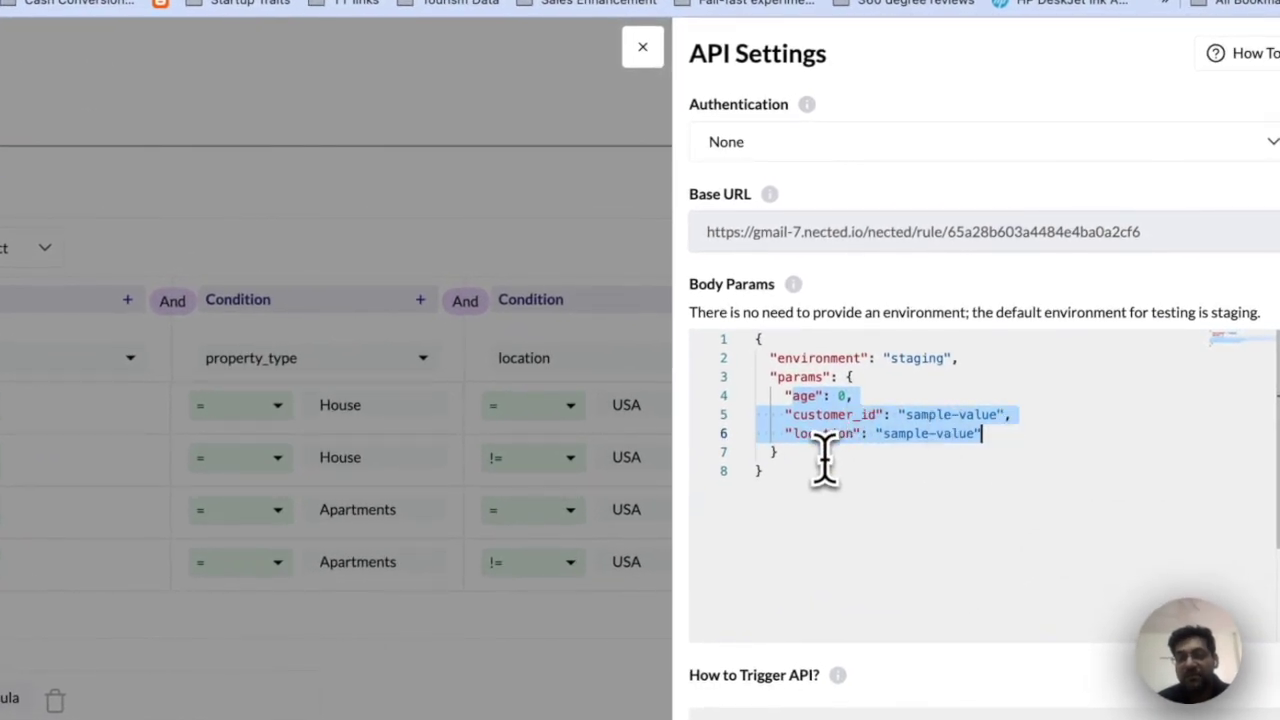
pyautogui.click(643, 47)
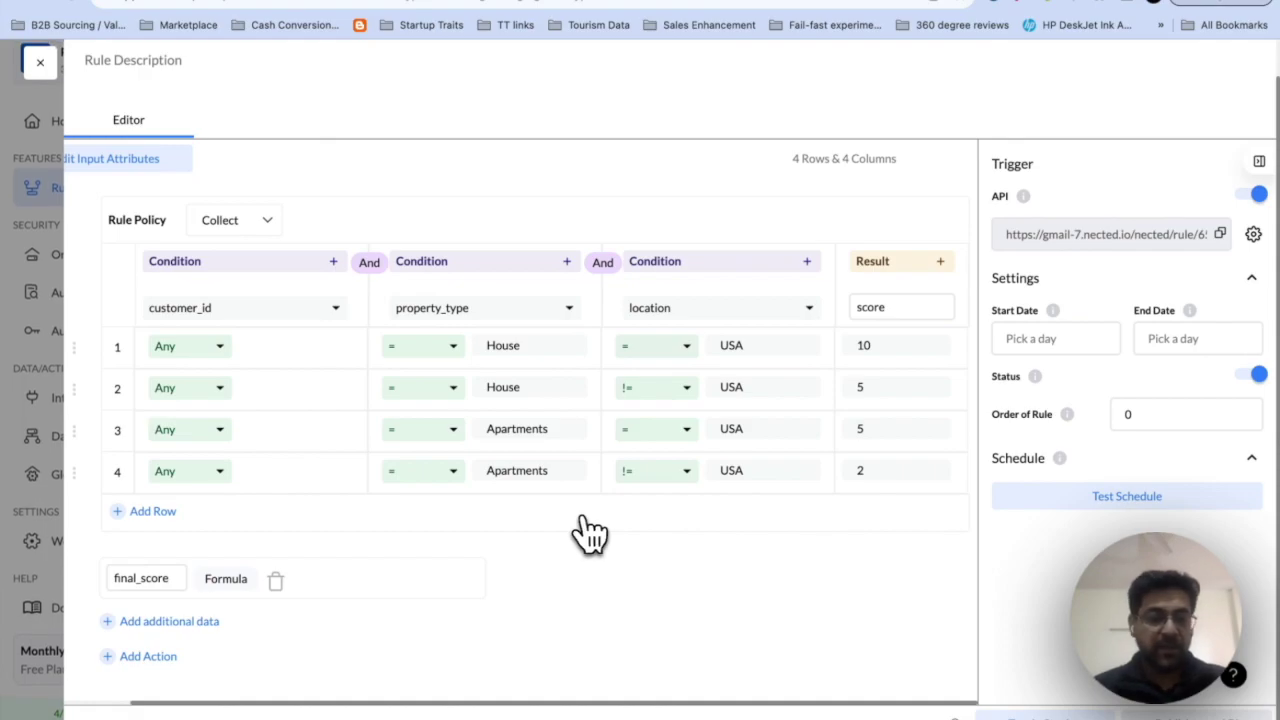
pyautogui.click(152, 658)
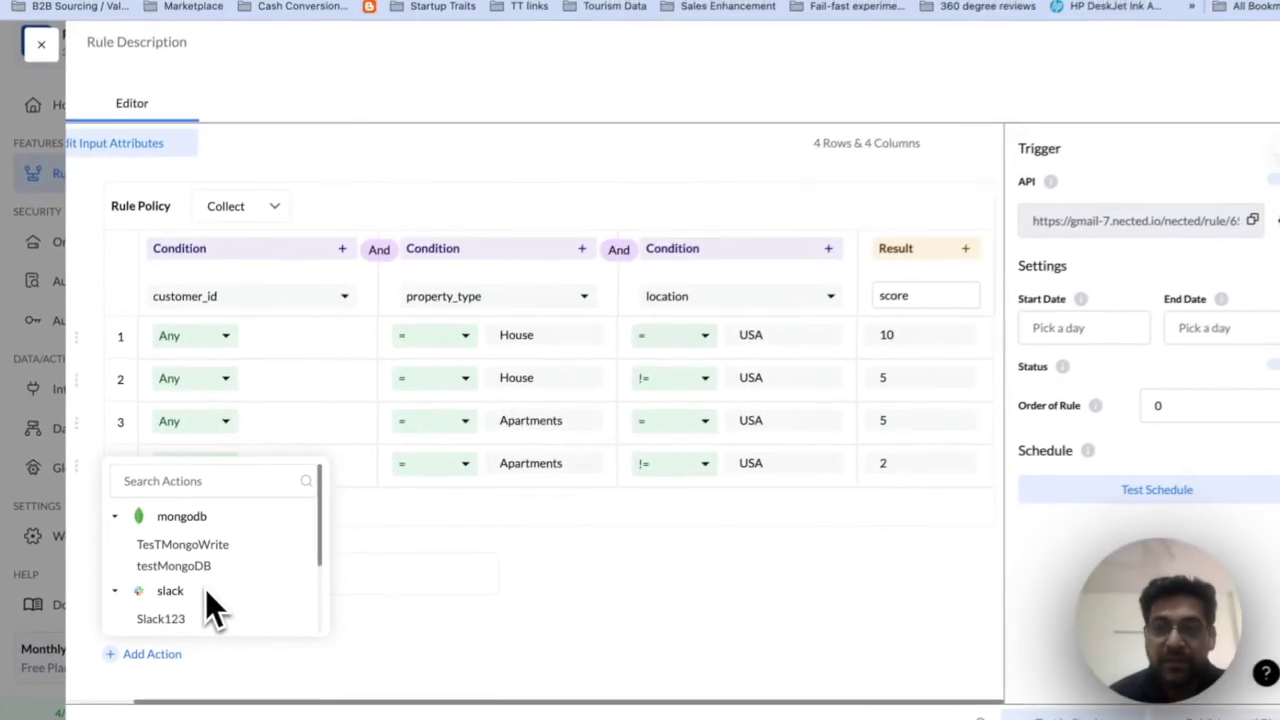
pyautogui.scroll(-5, 197, 601)
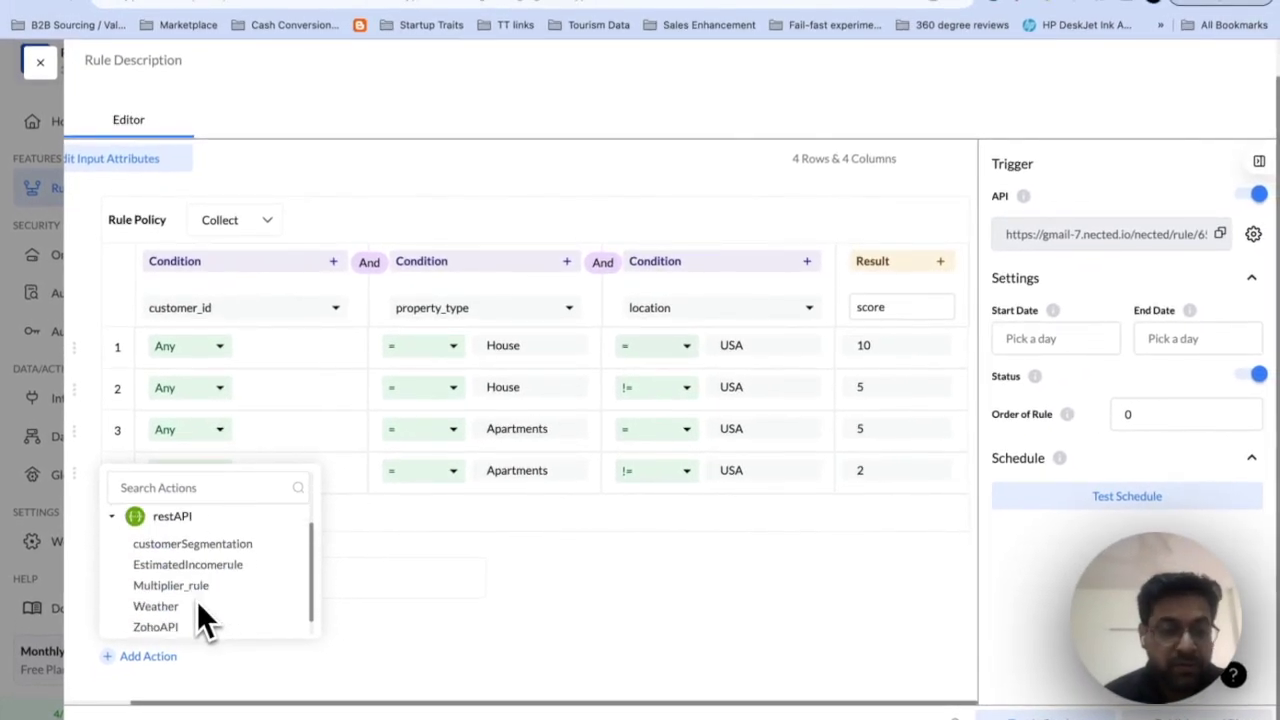
pyautogui.scroll(5, 197, 601)
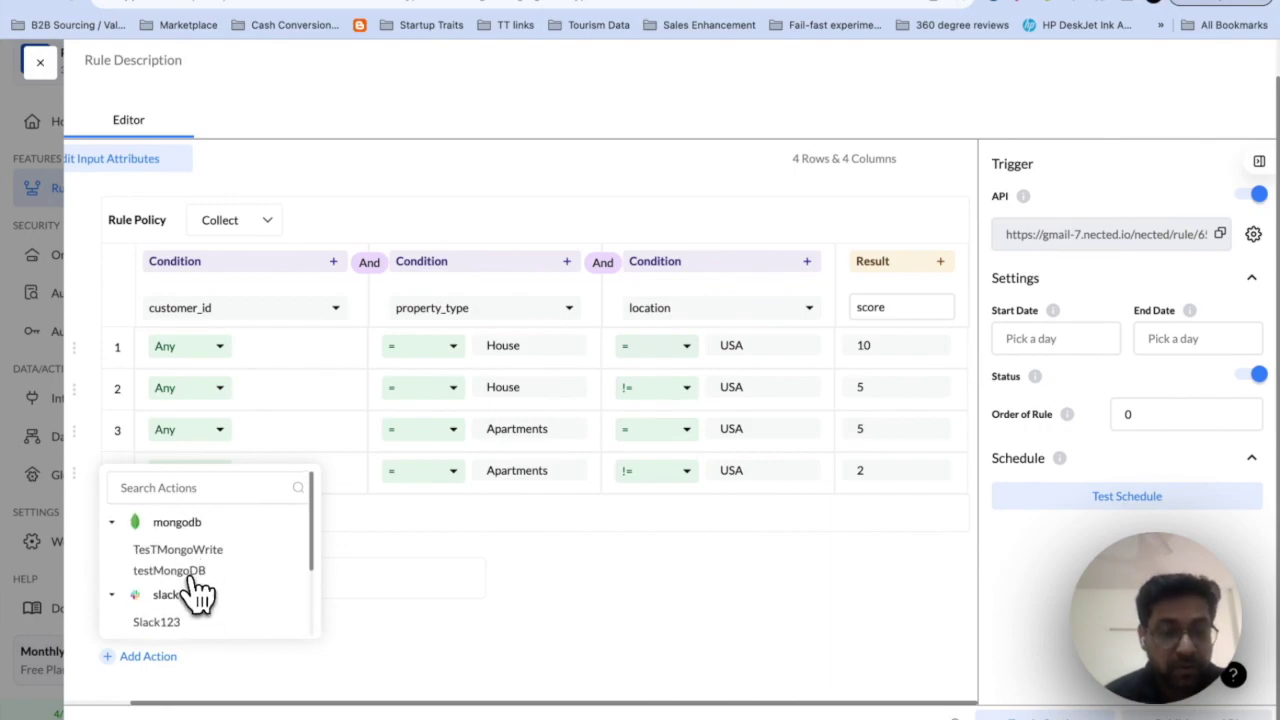
pyautogui.click(175, 570)
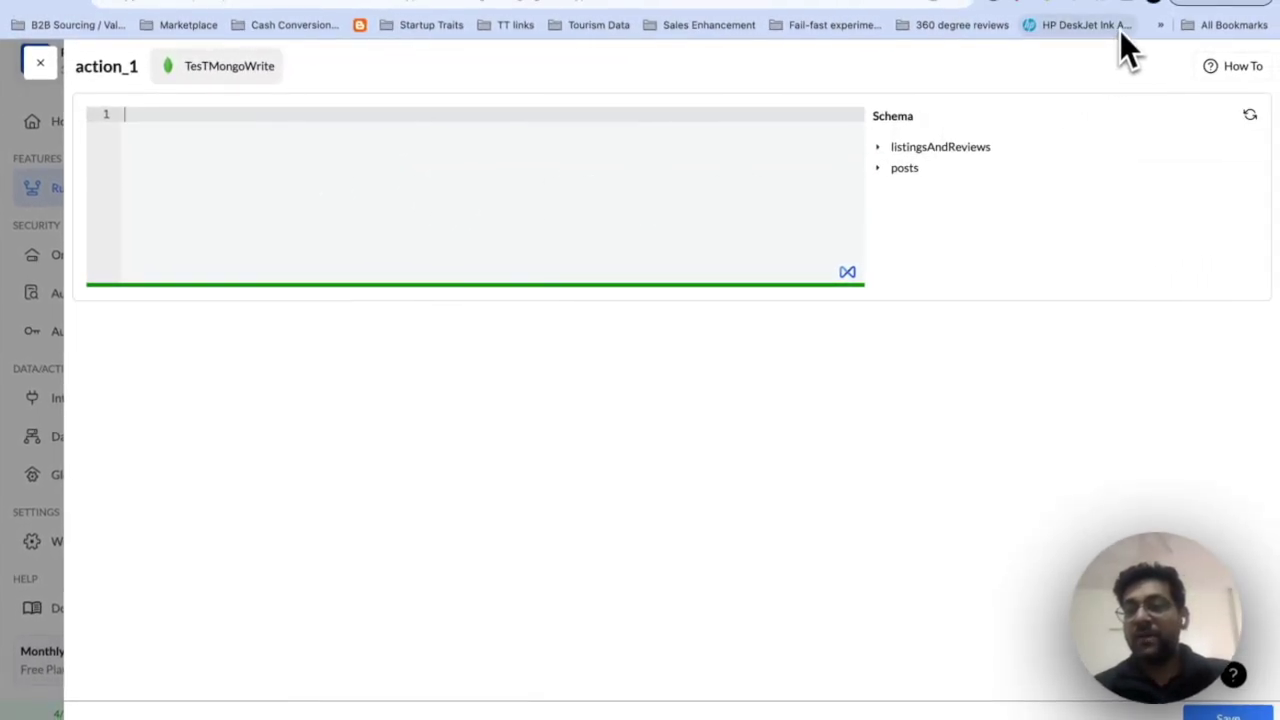
# Switch to the Nected Docs MongoDB page and examine the Extended JSON Updates example under the non-supported queries for actions
pyautogui.click(1165, 6)
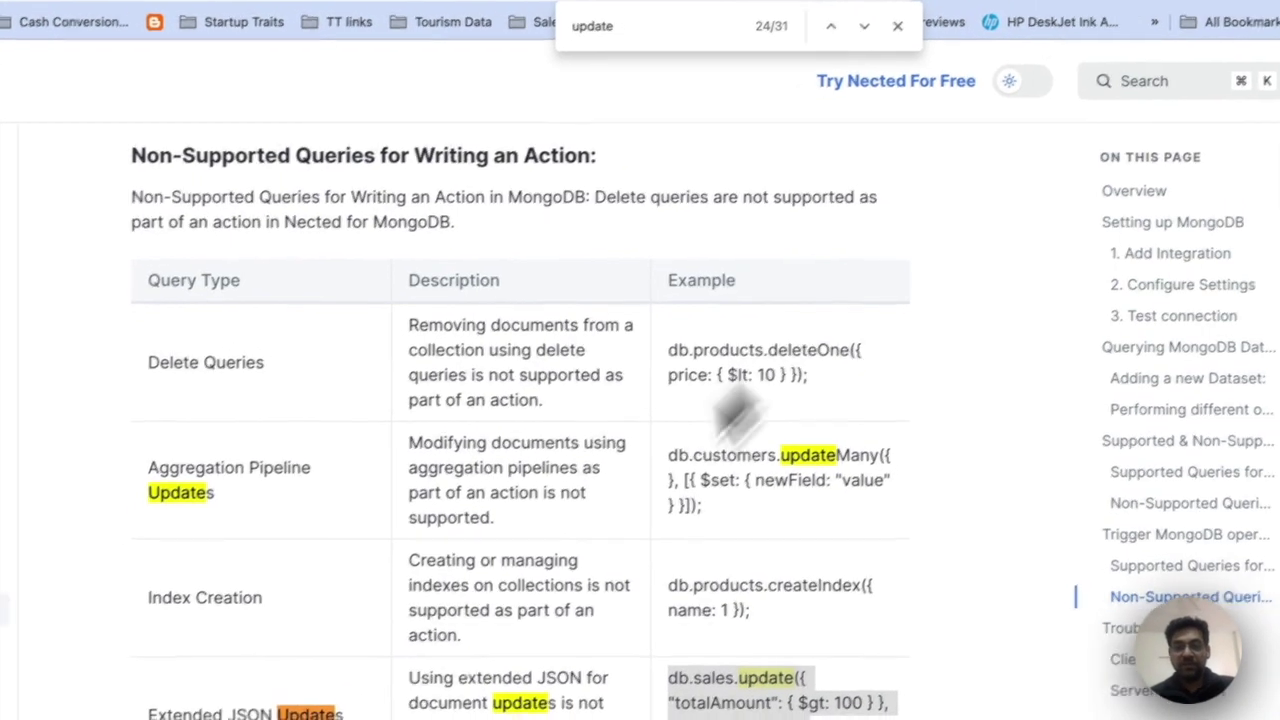
pyautogui.click(897, 26)
pyautogui.scroll(-10, 740, 500)
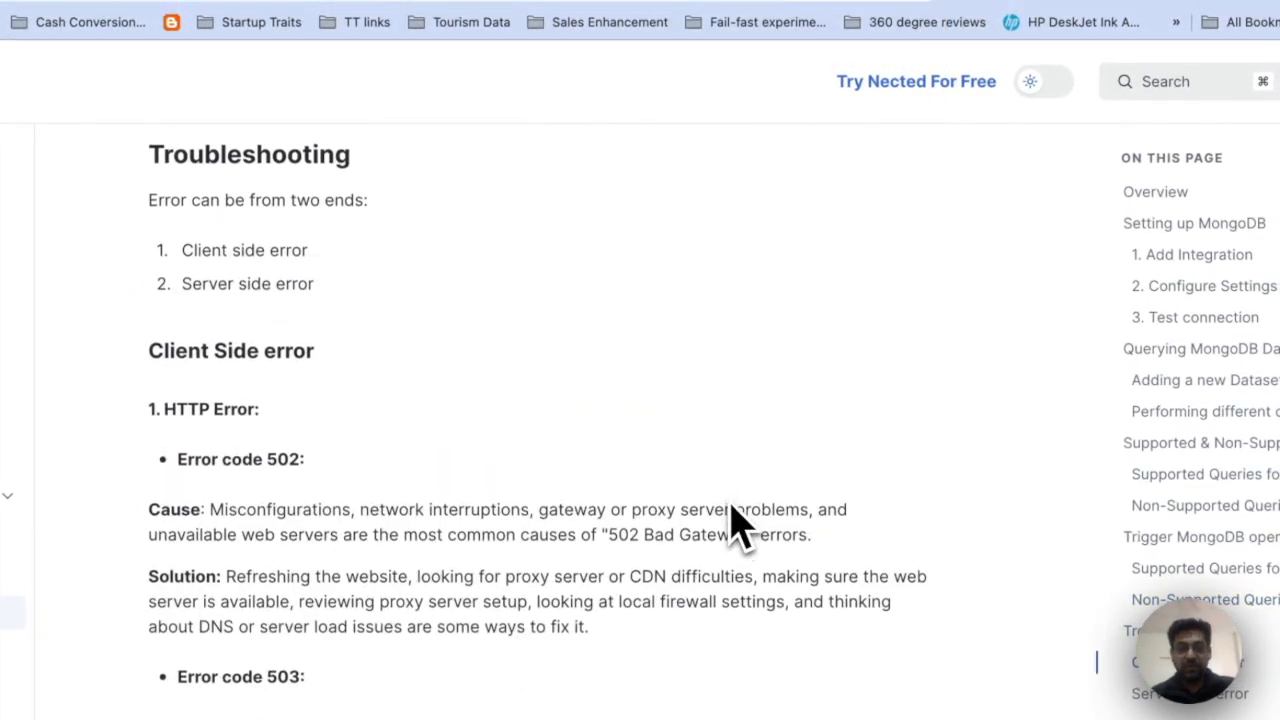
pyautogui.scroll(3, 732, 524)
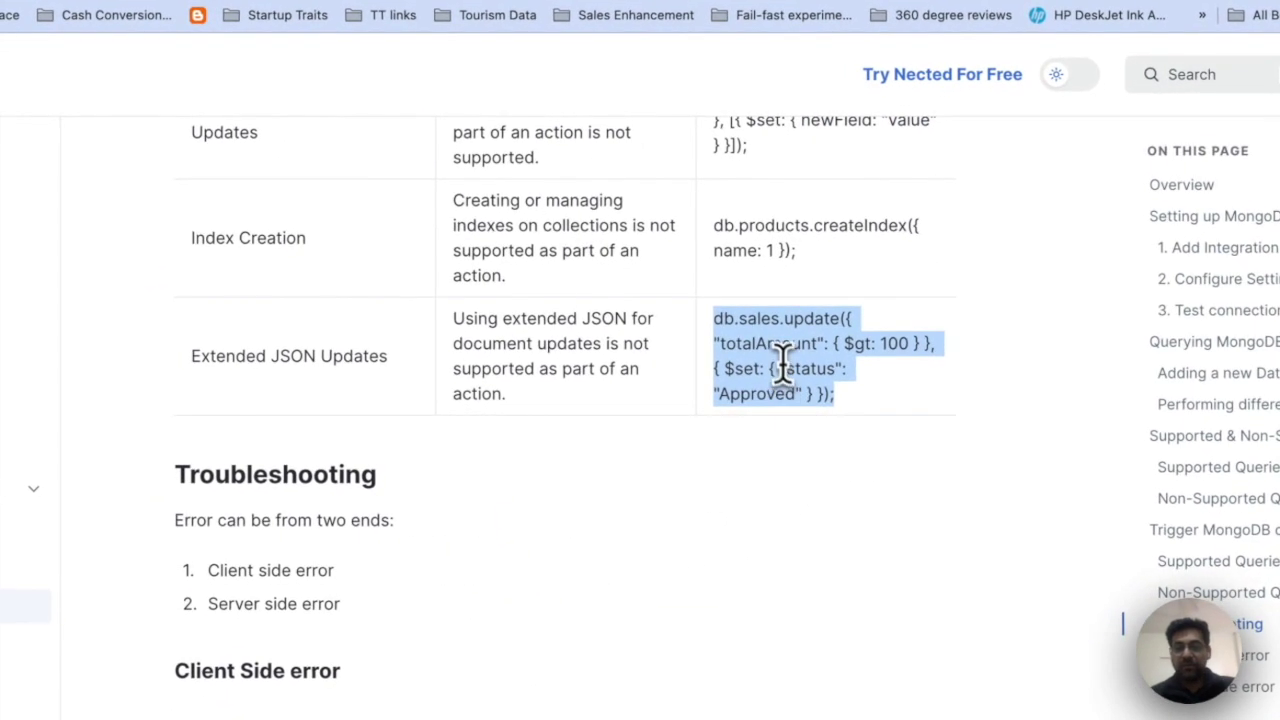
pyautogui.click(785, 368)
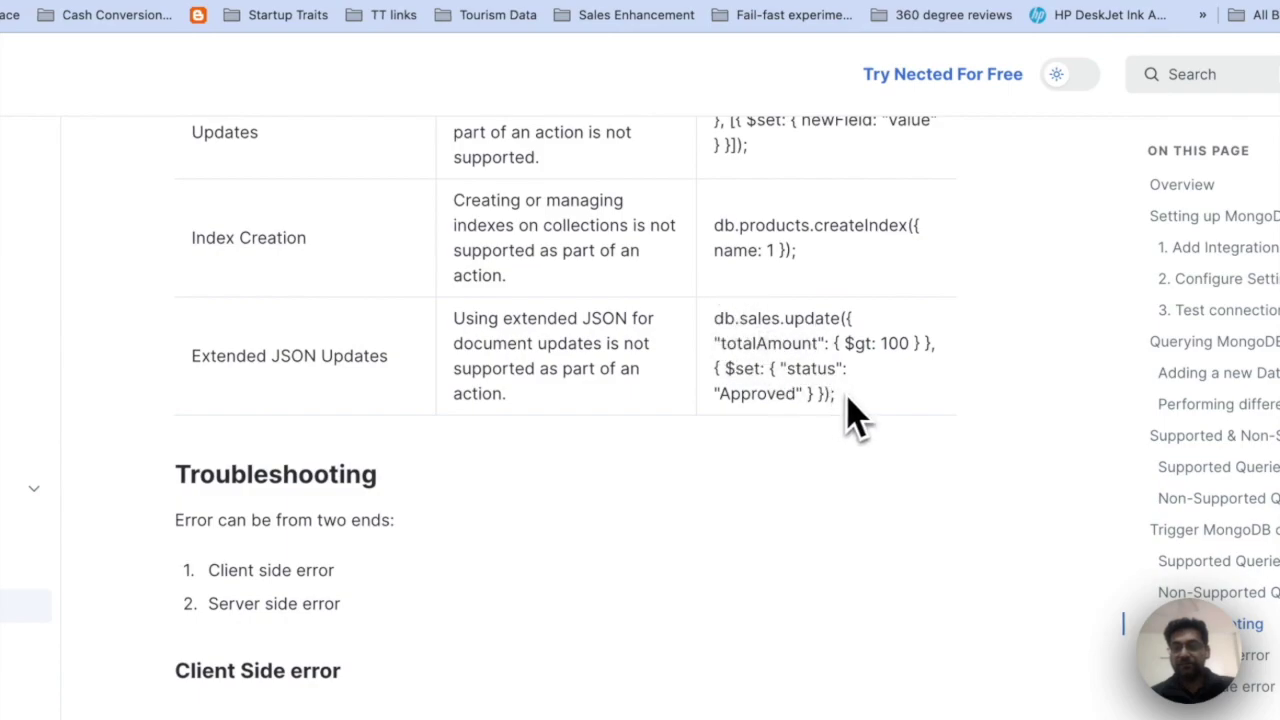
pyautogui.moveTo(838, 396); pyautogui.dragTo(714, 320)
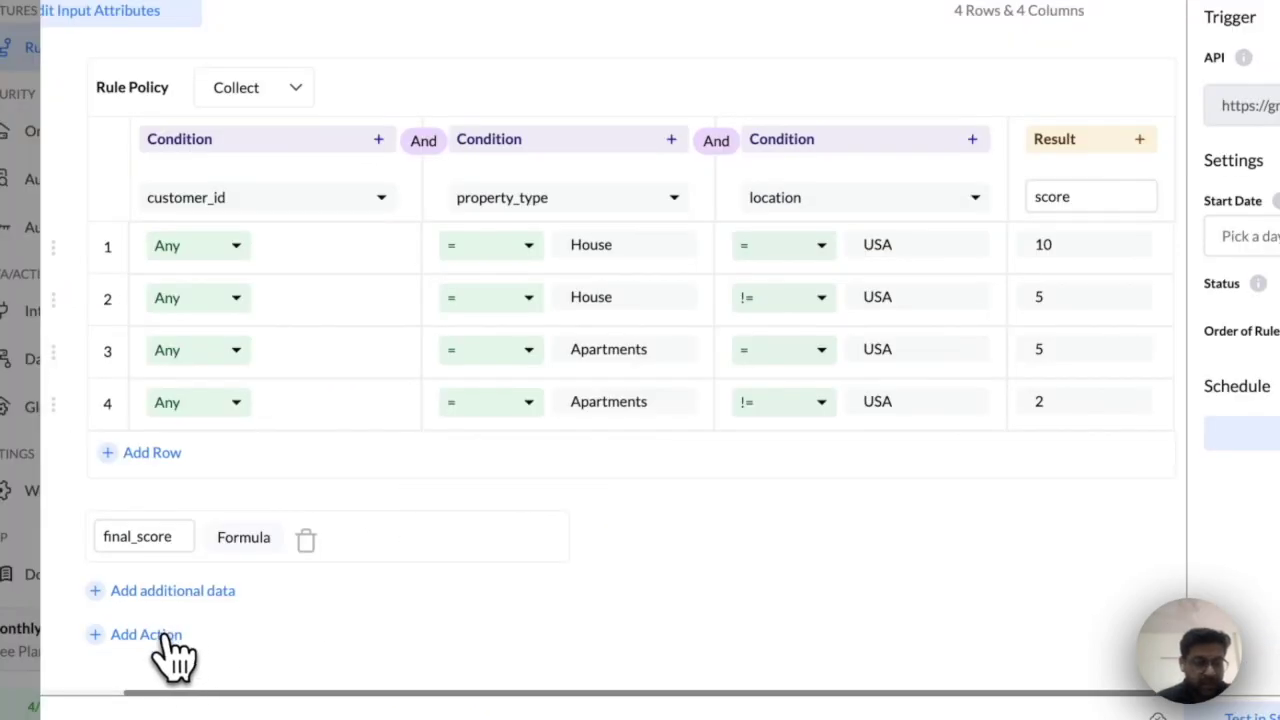
# Look through the available actions for the CreditScoring rule and add a MongoDB action using TesTMongoWrite
pyautogui.click(160, 640)
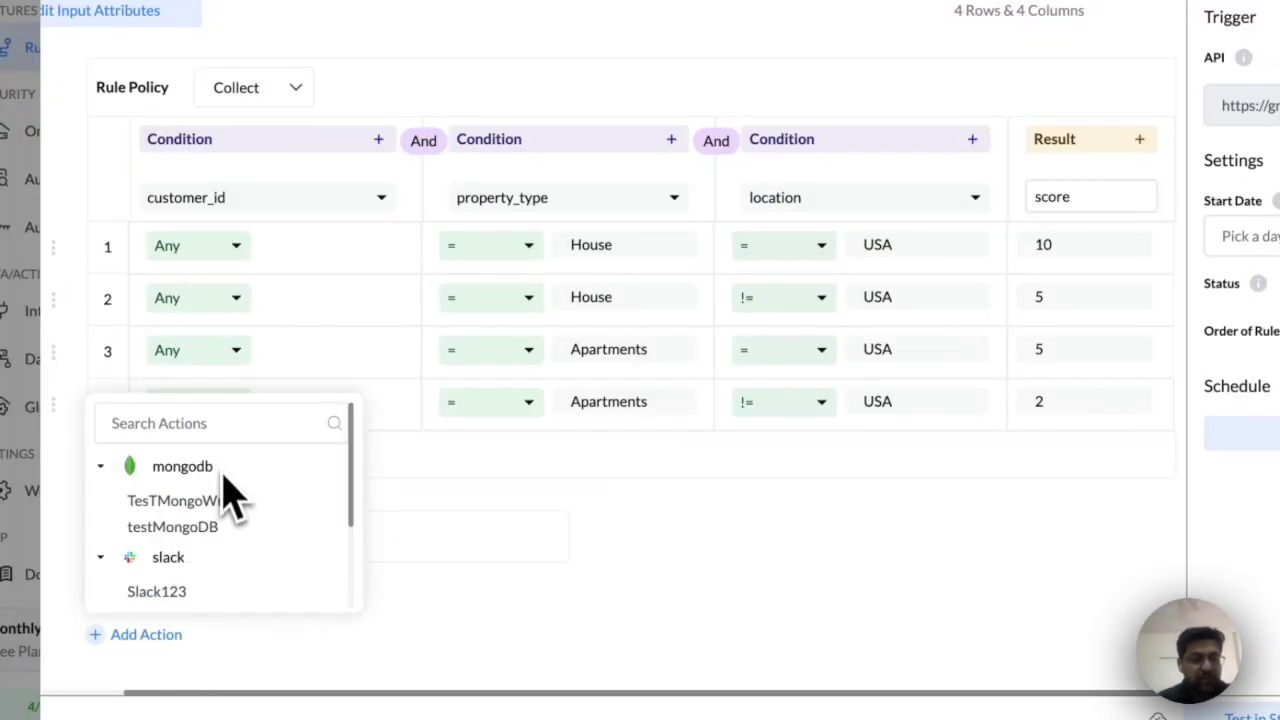
pyautogui.scroll(-2, 210, 545)
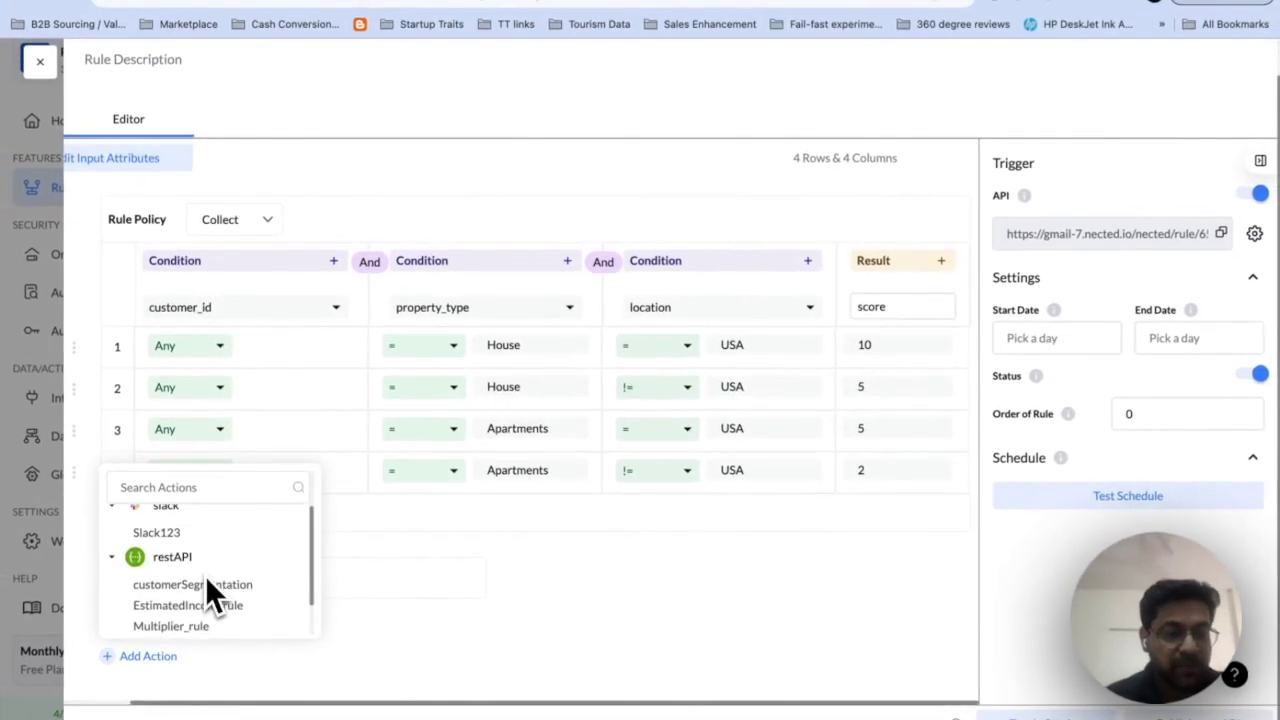
pyautogui.scroll(2, 205, 590)
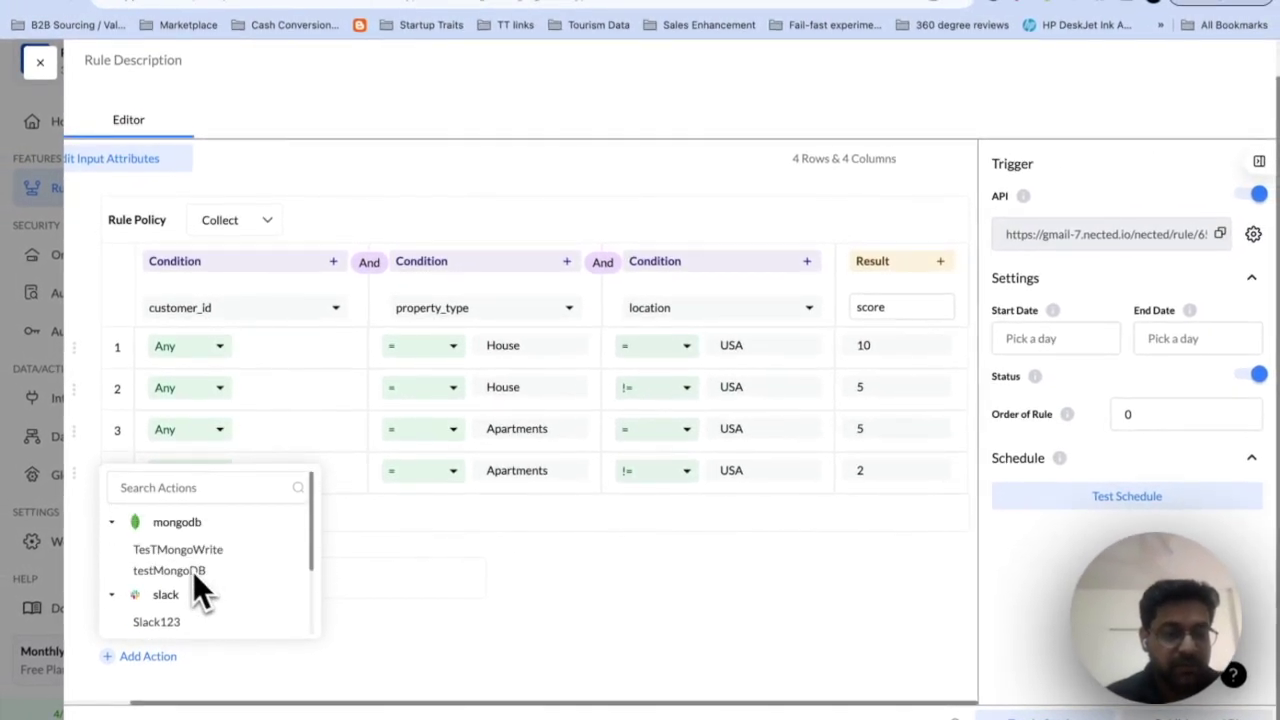
pyautogui.scroll(-5, 200, 598)
pyautogui.scroll(5, 210, 563)
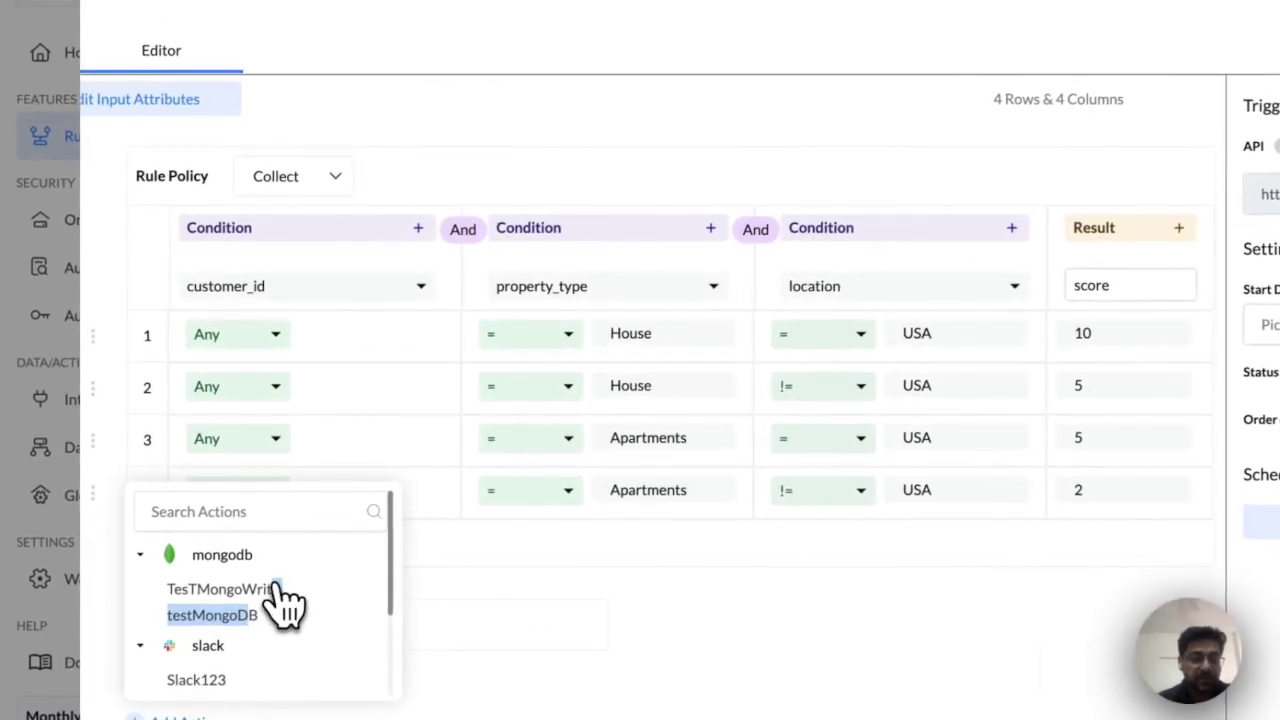
pyautogui.click(268, 600)
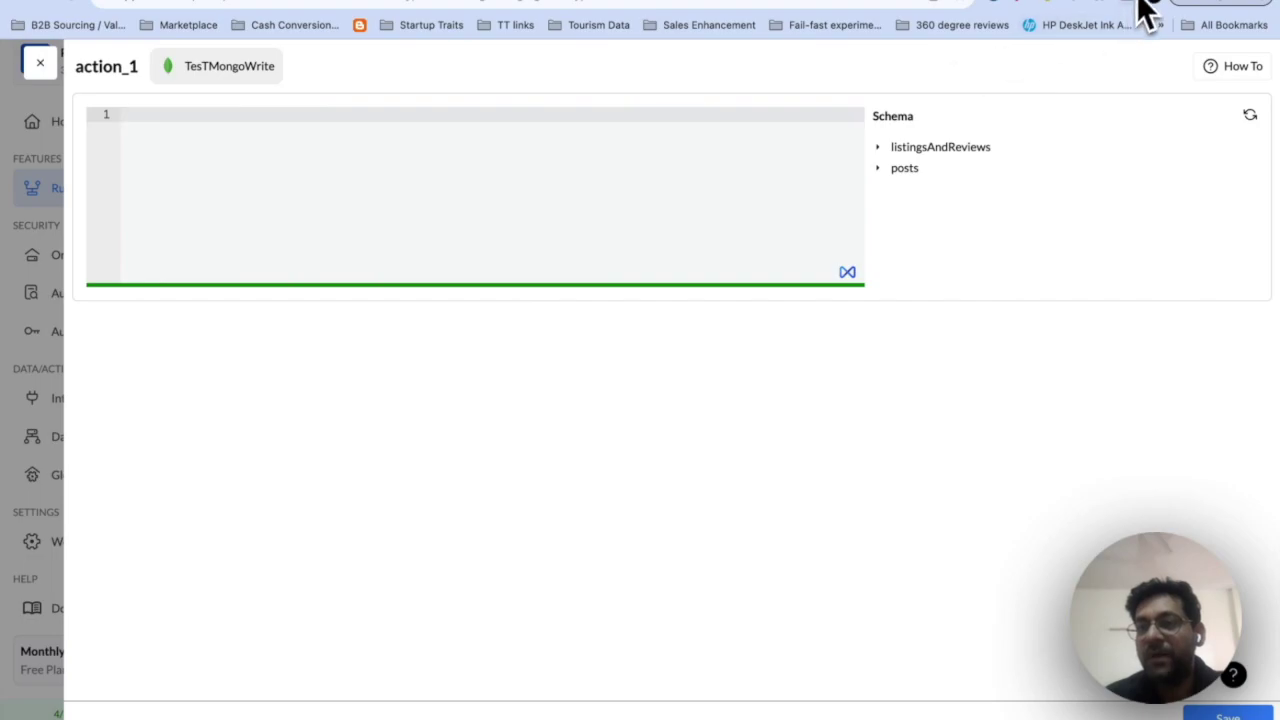
# Check the db.sales.update example in the Nected Docs again and return to the action editor in Nected
pyautogui.click(1150, 6)
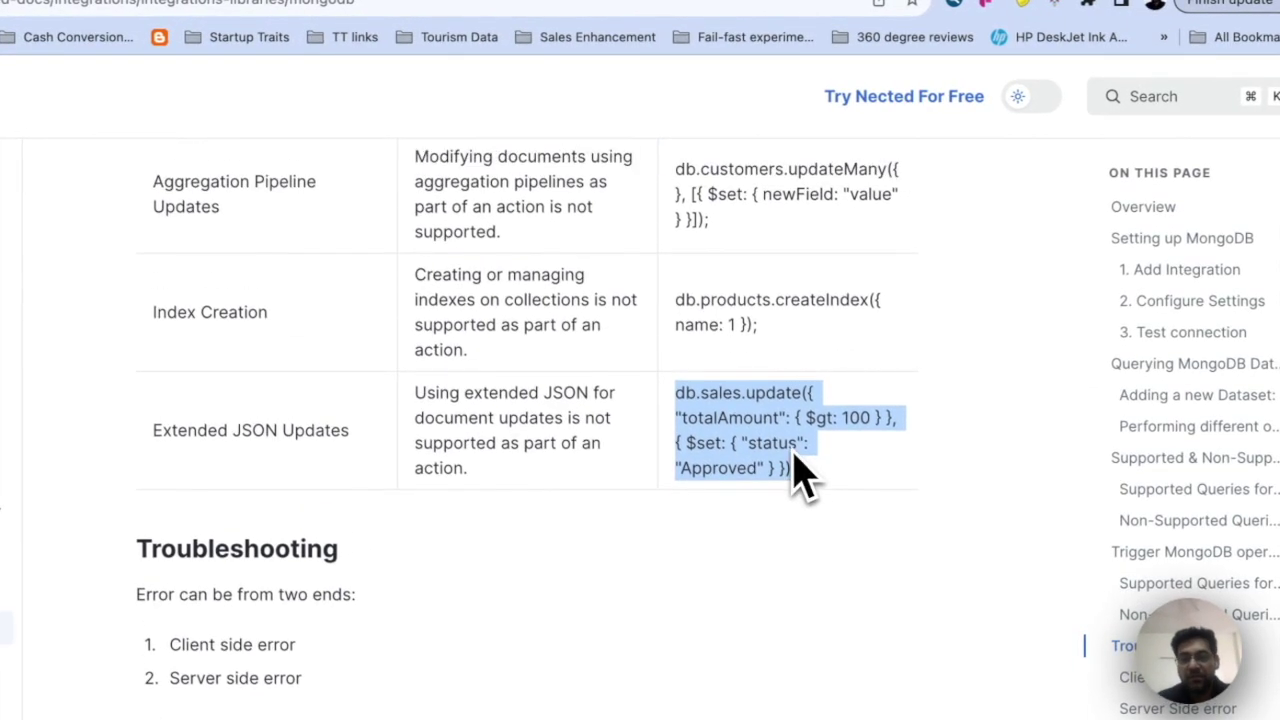
pyautogui.click(791, 443)
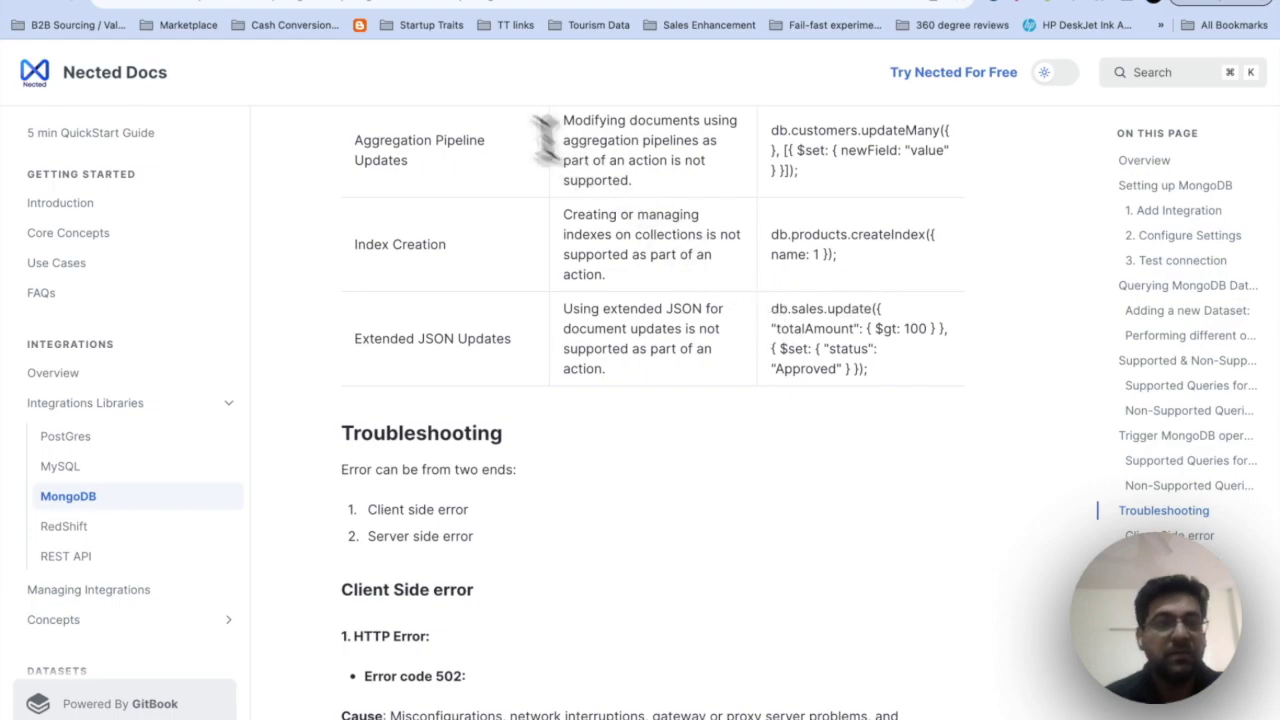
pyautogui.click(230, 8)
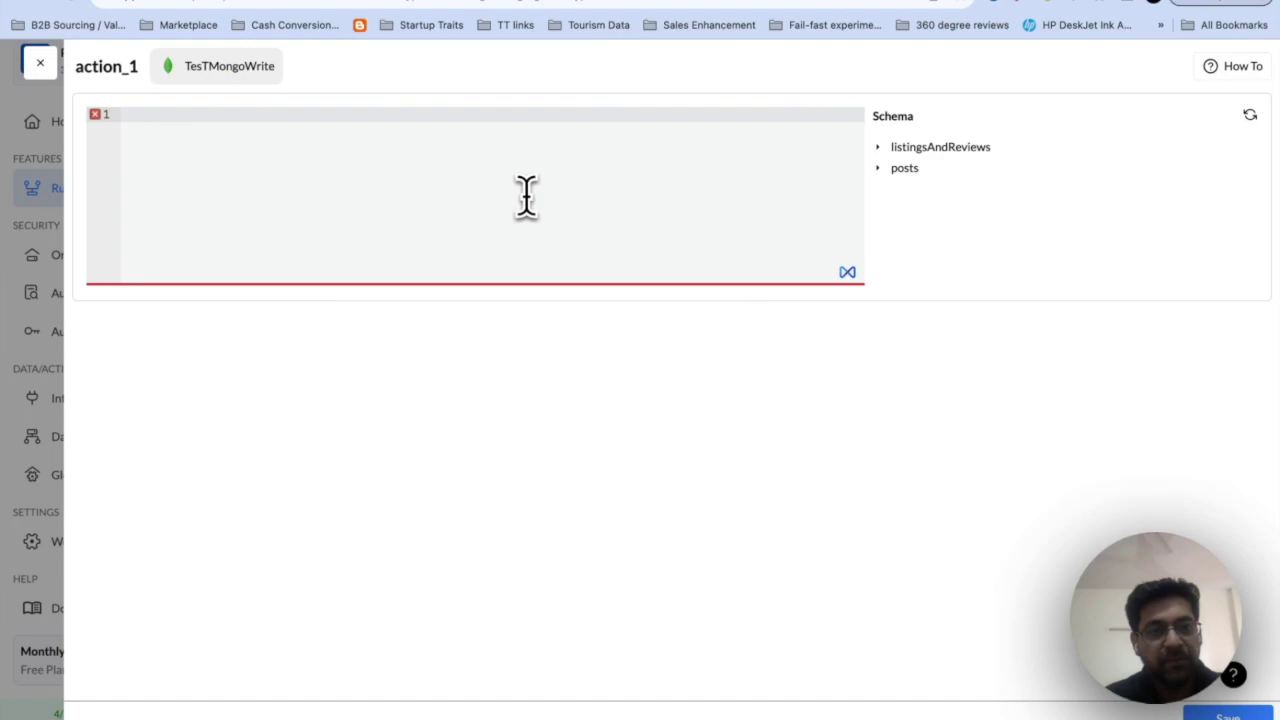
# Enter a db.listingsandReviews.update query in action_1 that sets score to {{.additionalData.final_score}} where _id equals {{.customInput.customer_id}}
pyautogui.write('db.listingsandReviews.update({   "_id": { $eq: "{{.customInput.customer_id}}" } }, { $set: { "score": "{{.additionalData.final_score}}"  } });')
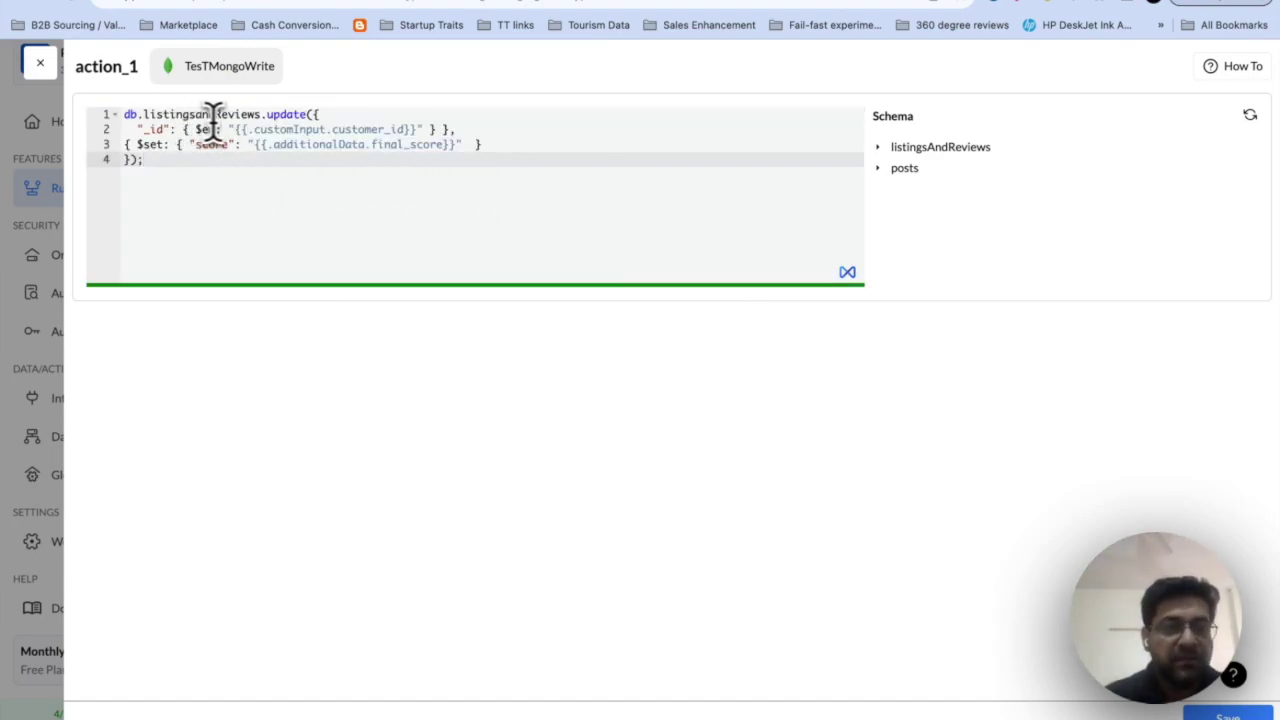
pyautogui.doubleClick(219, 114)
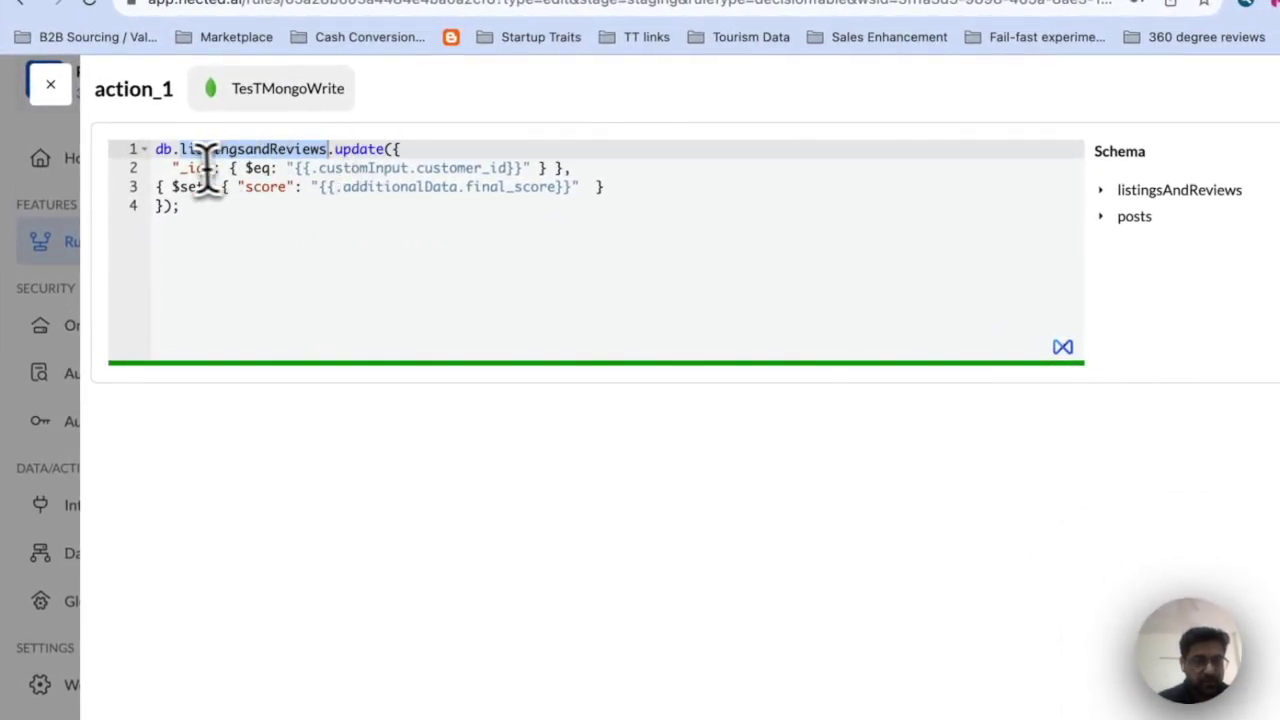
pyautogui.click(318, 168)
pyautogui.click(295, 168)
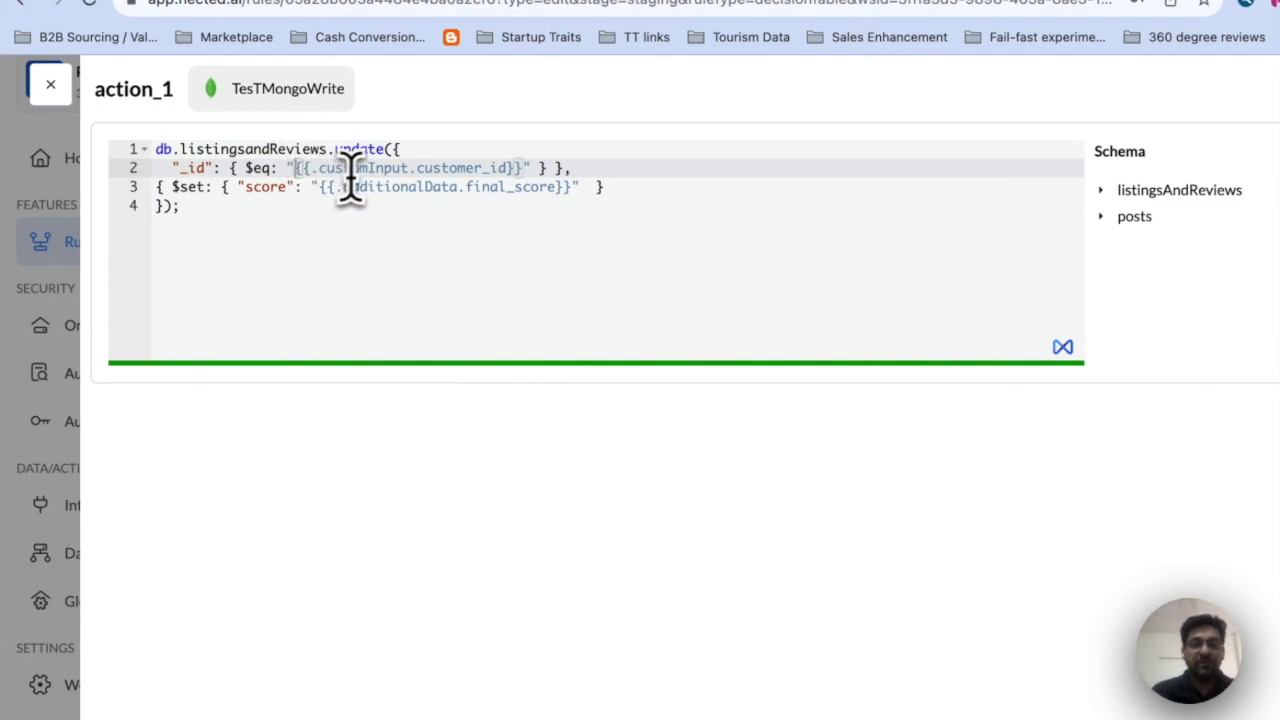
# Try the attribute suggestions for data, cus and ad on a new line below the query and remove the trial text
pyautogui.click(422, 272)
pyautogui.press('Return')
pyautogui.press('Return')
pyautogui.write('da')
pyautogui.press('BackSpace')
pyautogui.press('BackSpace')
pyautogui.write('data')
pyautogui.press('BackSpace')
pyautogui.press('BackSpace')
pyautogui.press('BackSpace')
pyautogui.press('BackSpace')
pyautogui.press('BackSpace')
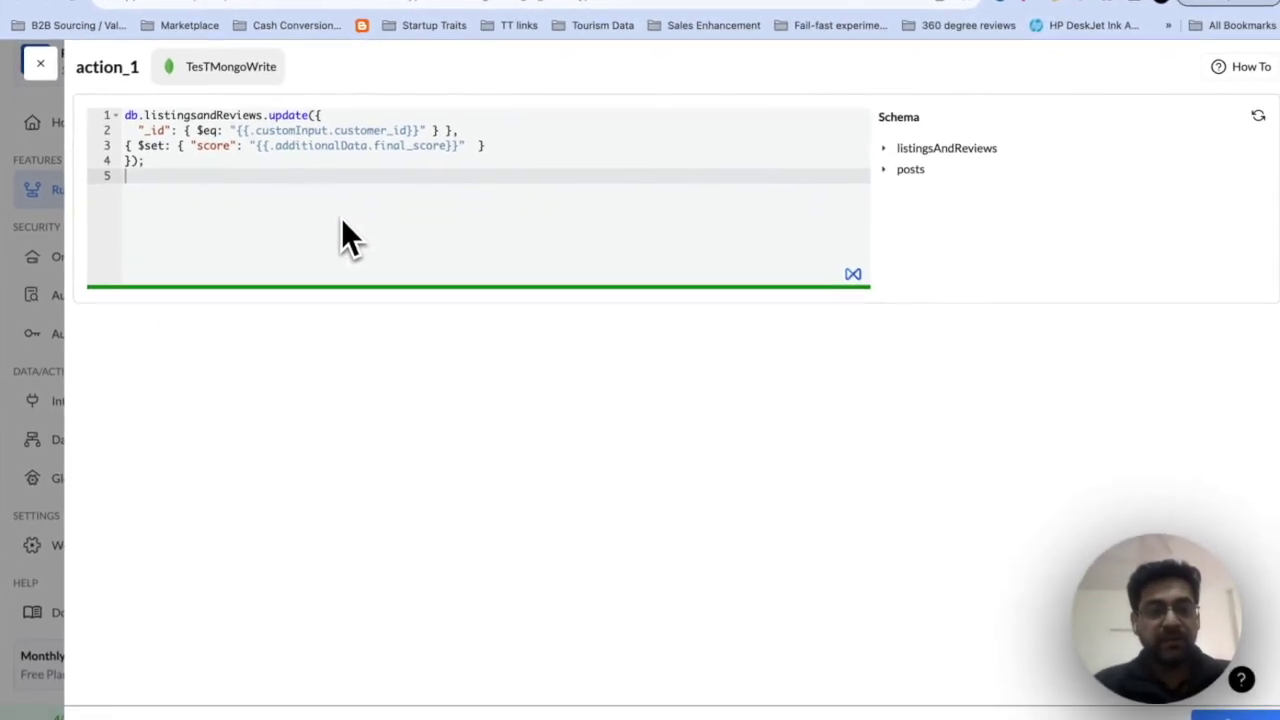
pyautogui.write('cus')
pyautogui.press('BackSpace')
pyautogui.press('BackSpace')
pyautogui.press('BackSpace')
pyautogui.write('ad')
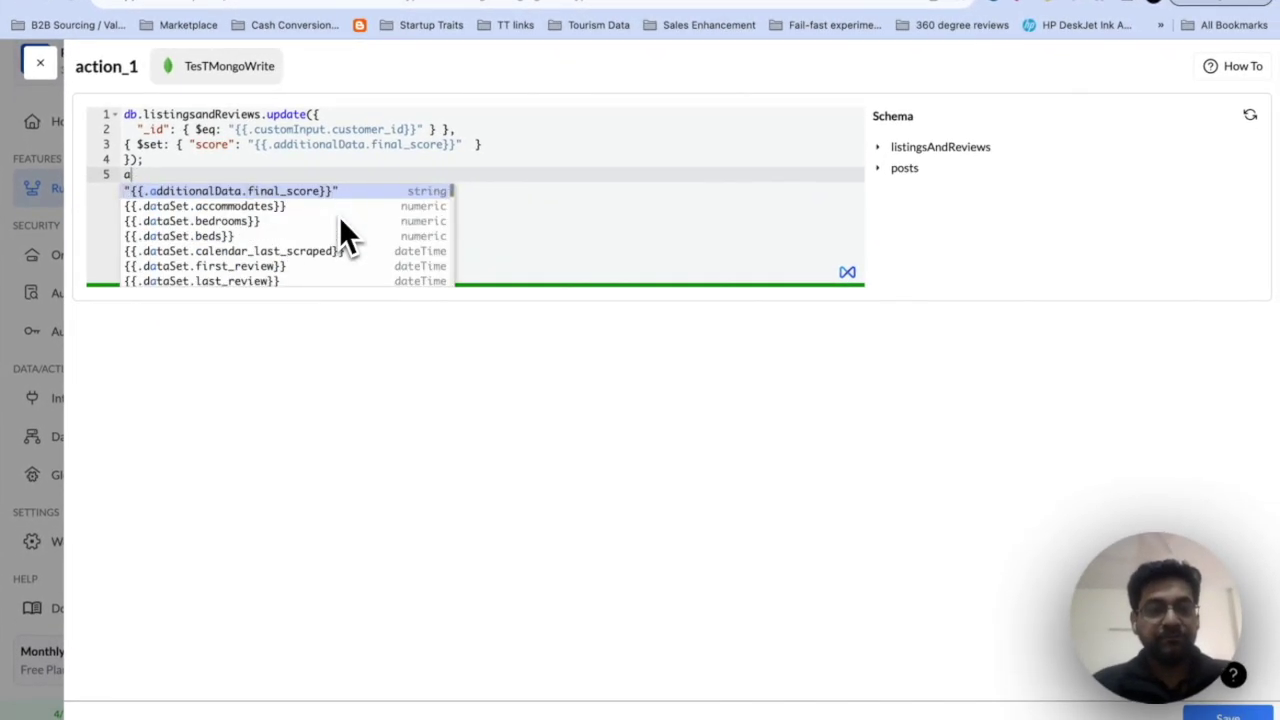
pyautogui.press('BackSpace')
pyautogui.press('BackSpace')
pyautogui.press('BackSpace')
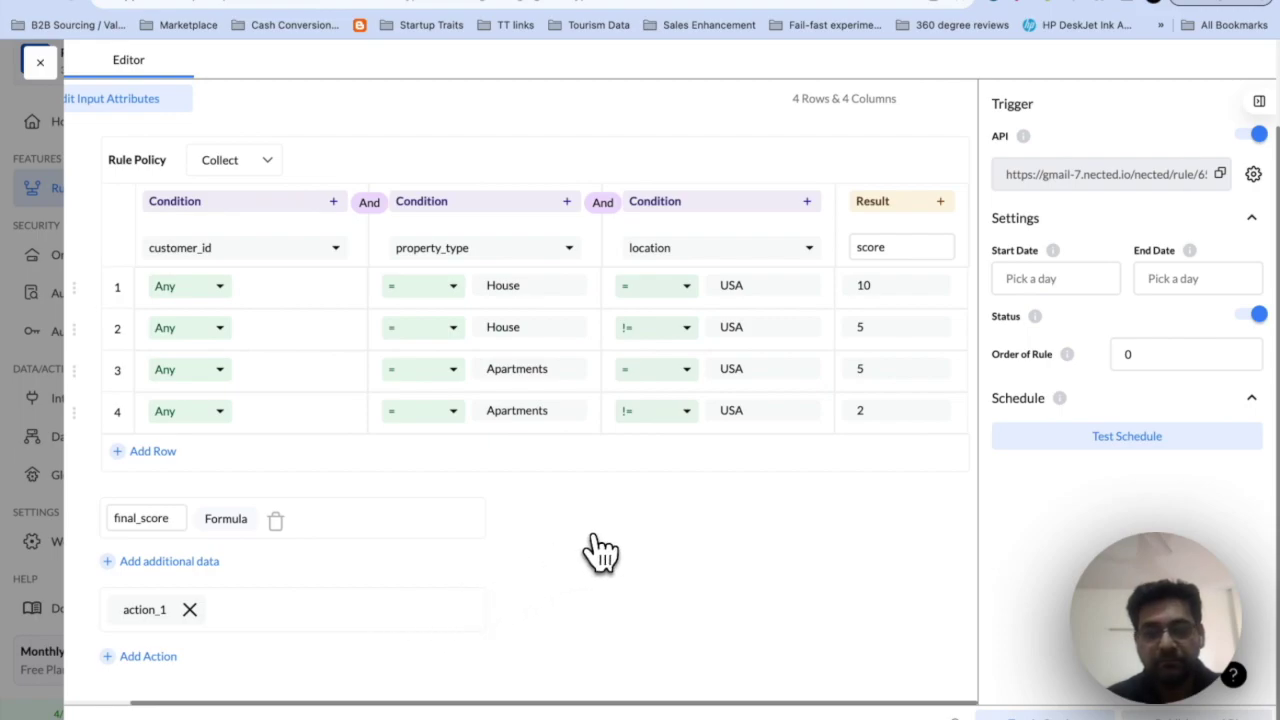
# Look over the CreditScoring decision table, open its input attributes for editing and view the Fetch from API settings
pyautogui.scroll(2, 598, 545)
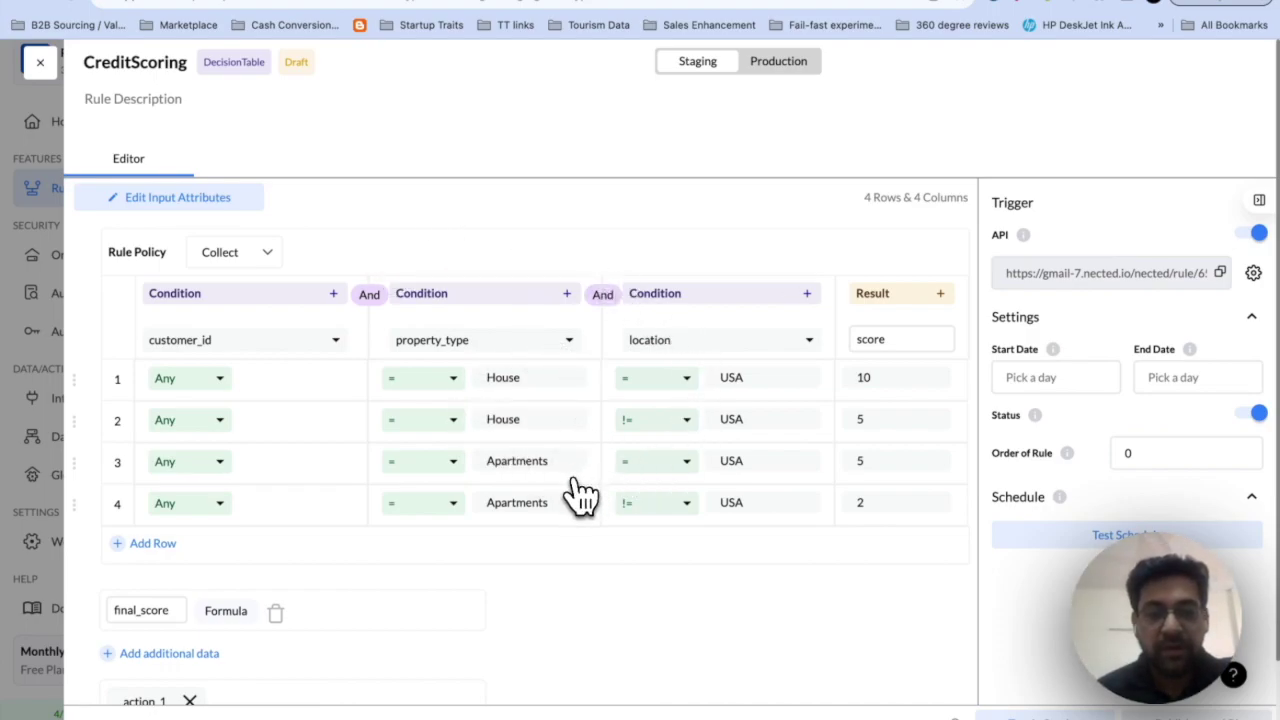
pyautogui.scroll(-1, 688, 608)
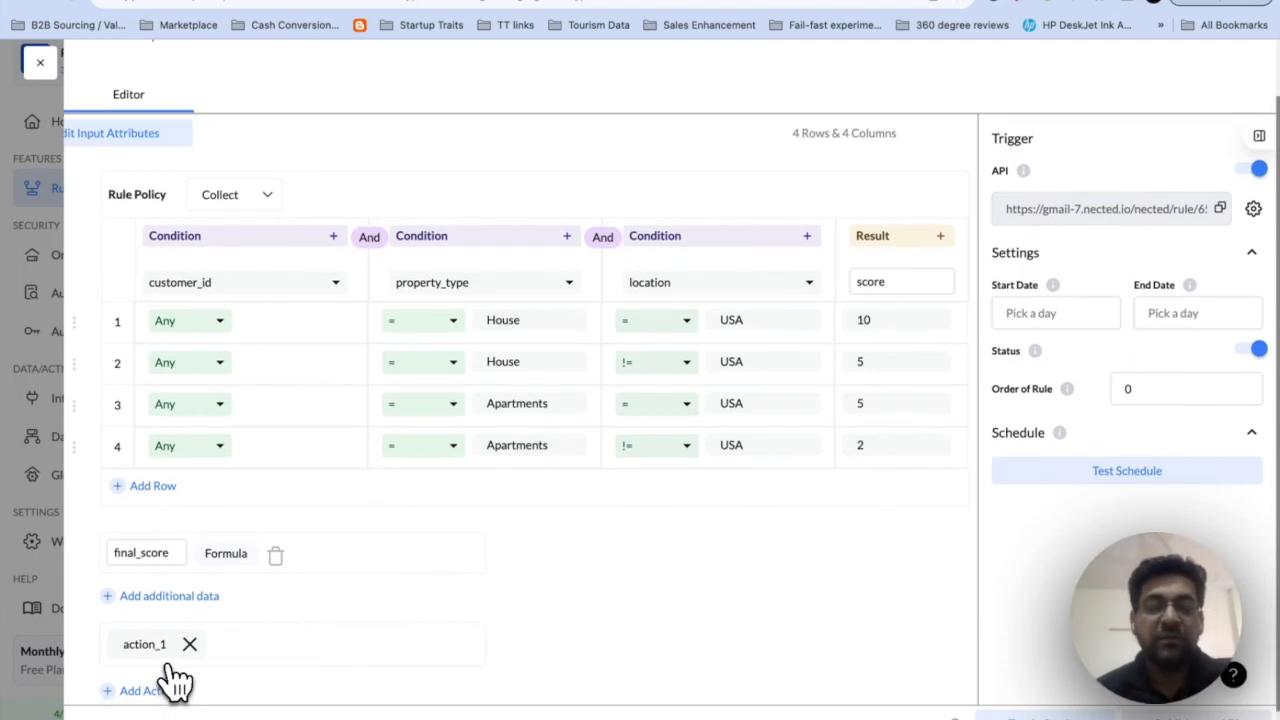
pyautogui.scroll(1, 445, 583)
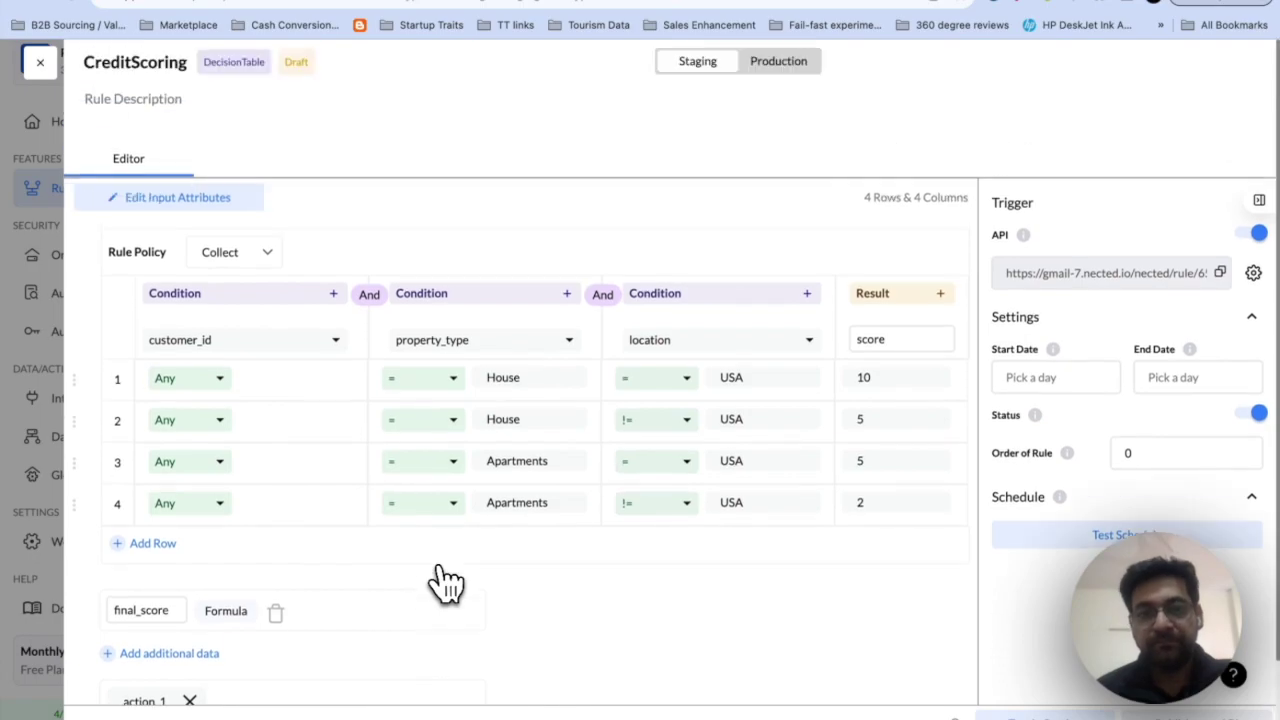
pyautogui.click(215, 200)
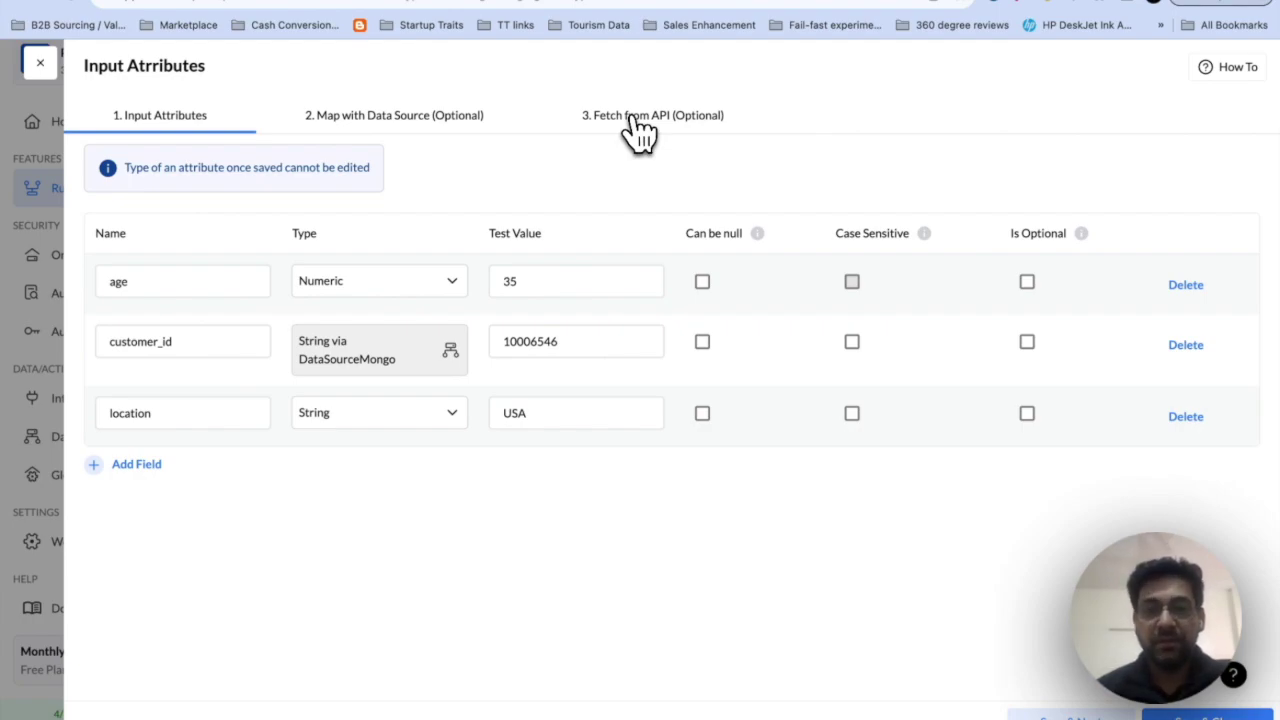
pyautogui.click(636, 122)
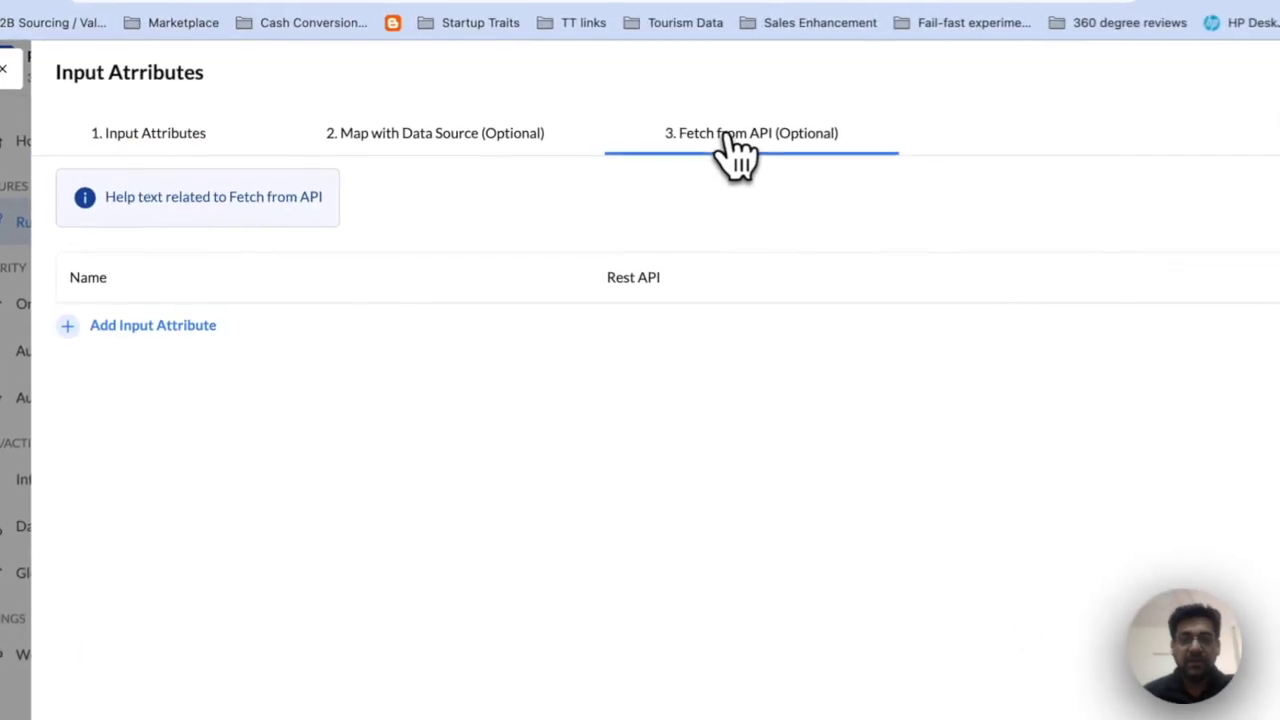
# Add an API-fetched input attribute named income_details and select MockUpdateAPI as its REST API
pyautogui.click(170, 338)
pyautogui.click(170, 350)
pyautogui.write('incpm')
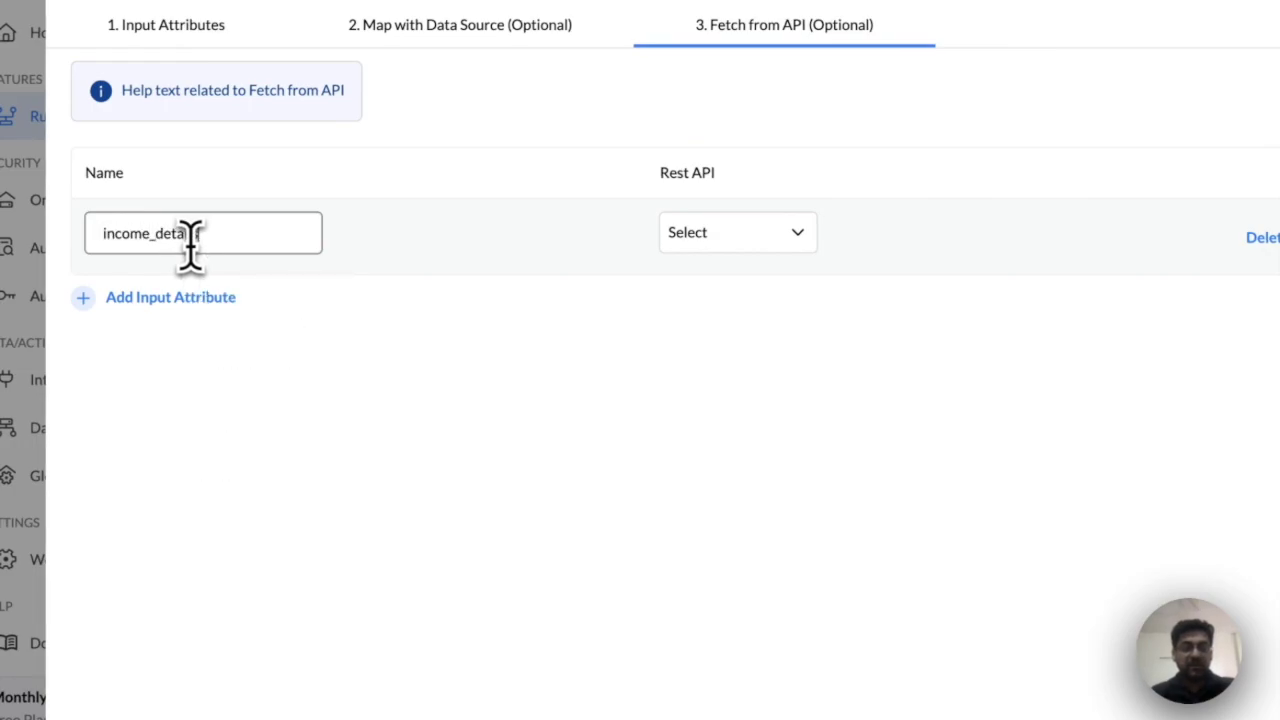
pyautogui.click(722, 240)
pyautogui.scroll(-2, 684, 480)
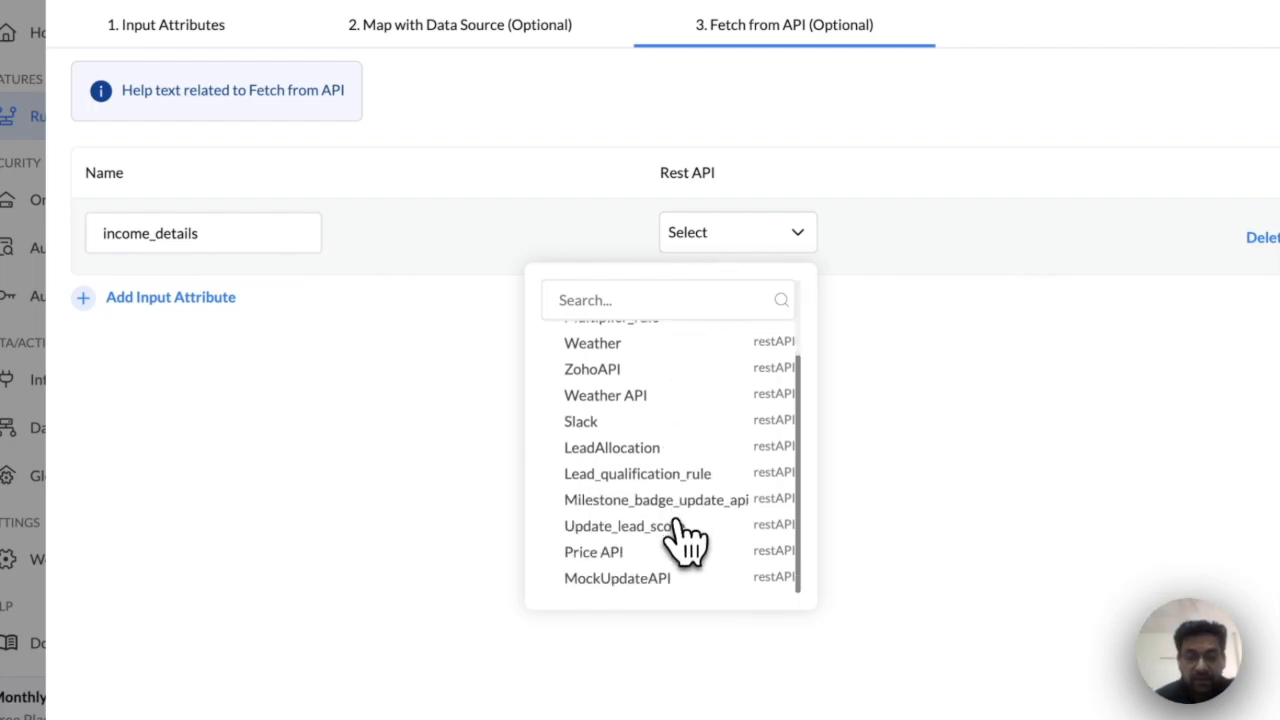
pyautogui.click(635, 580)
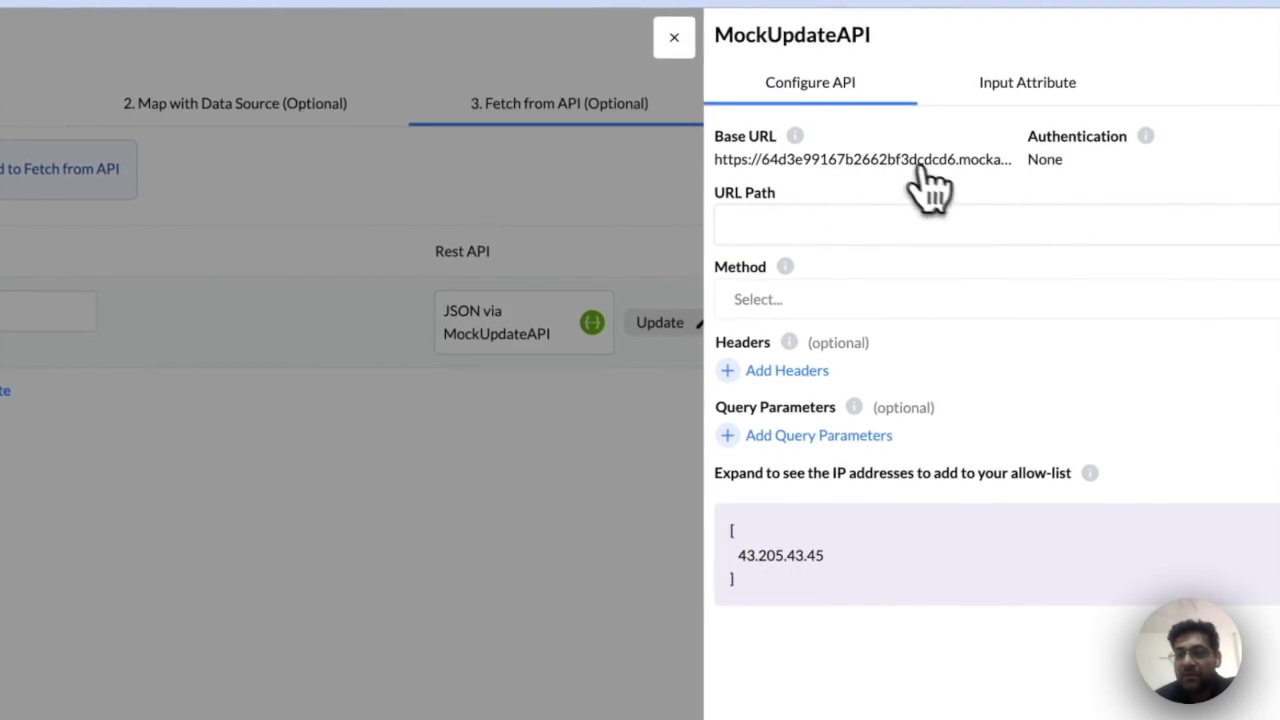
# Set the MockUpdateAPI URL path to /users/2 and the request method to GET
pyautogui.click(860, 226)
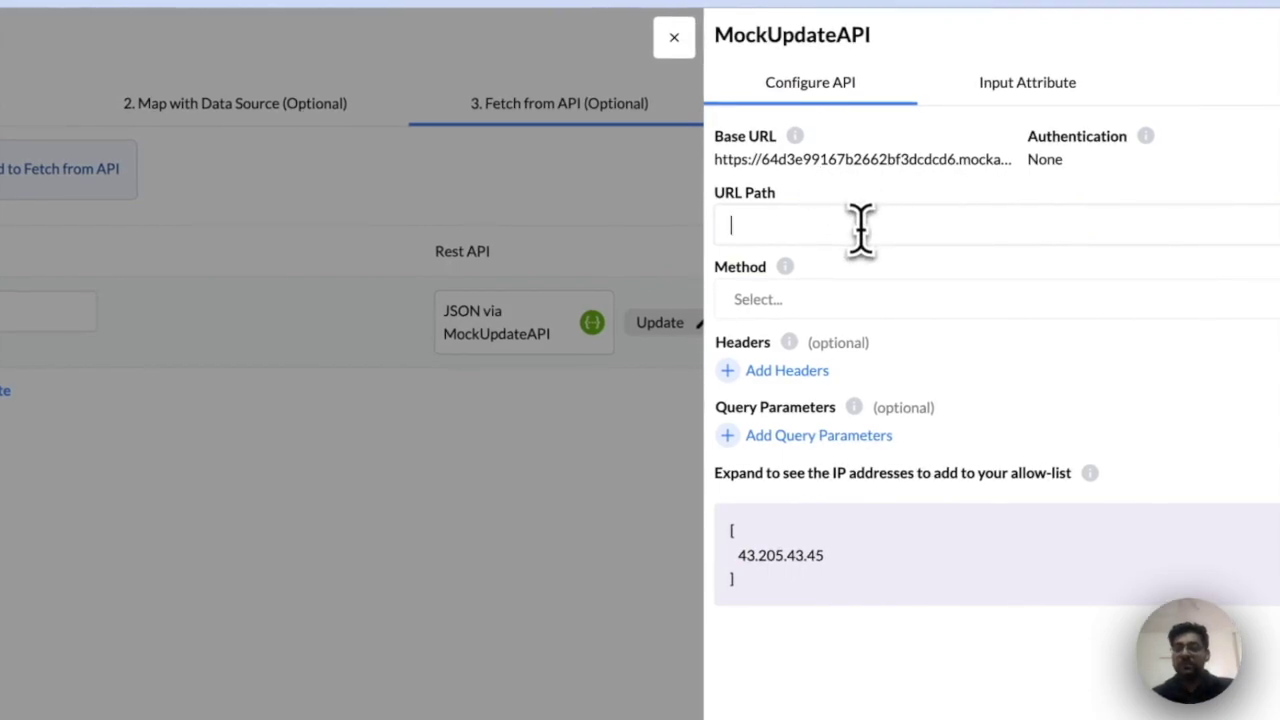
pyautogui.write('/users')
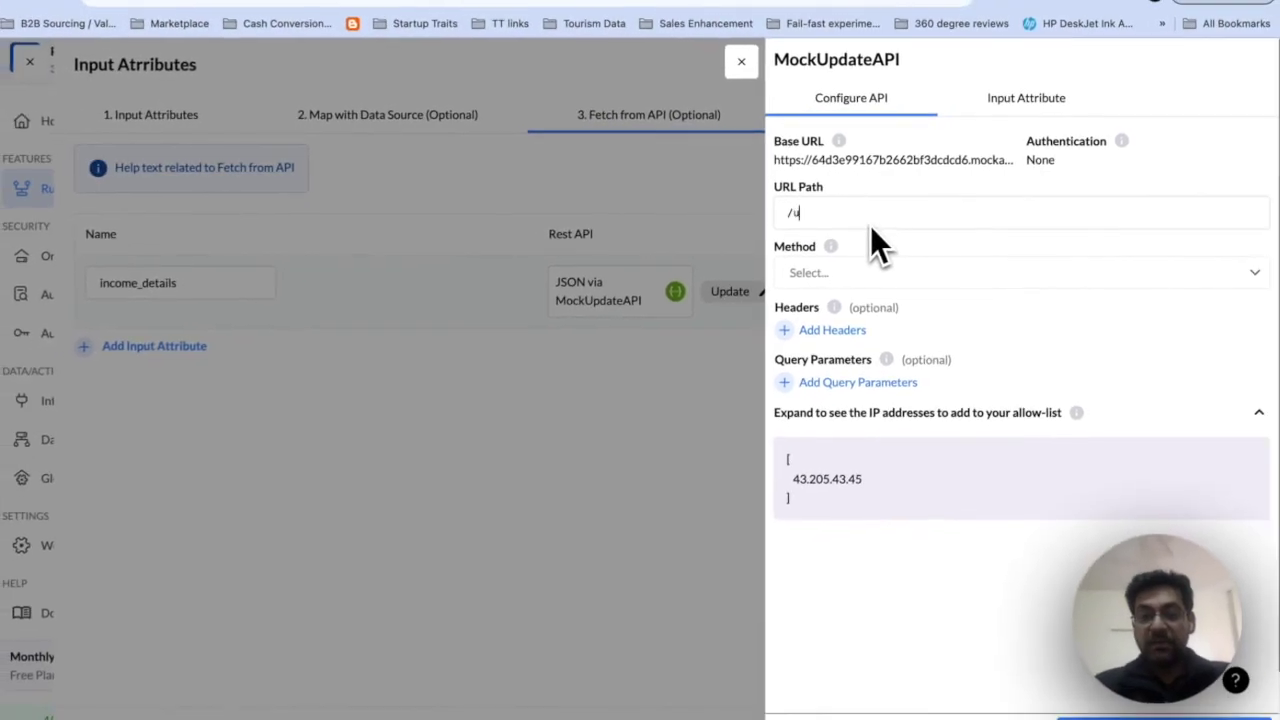
pyautogui.write('/2')
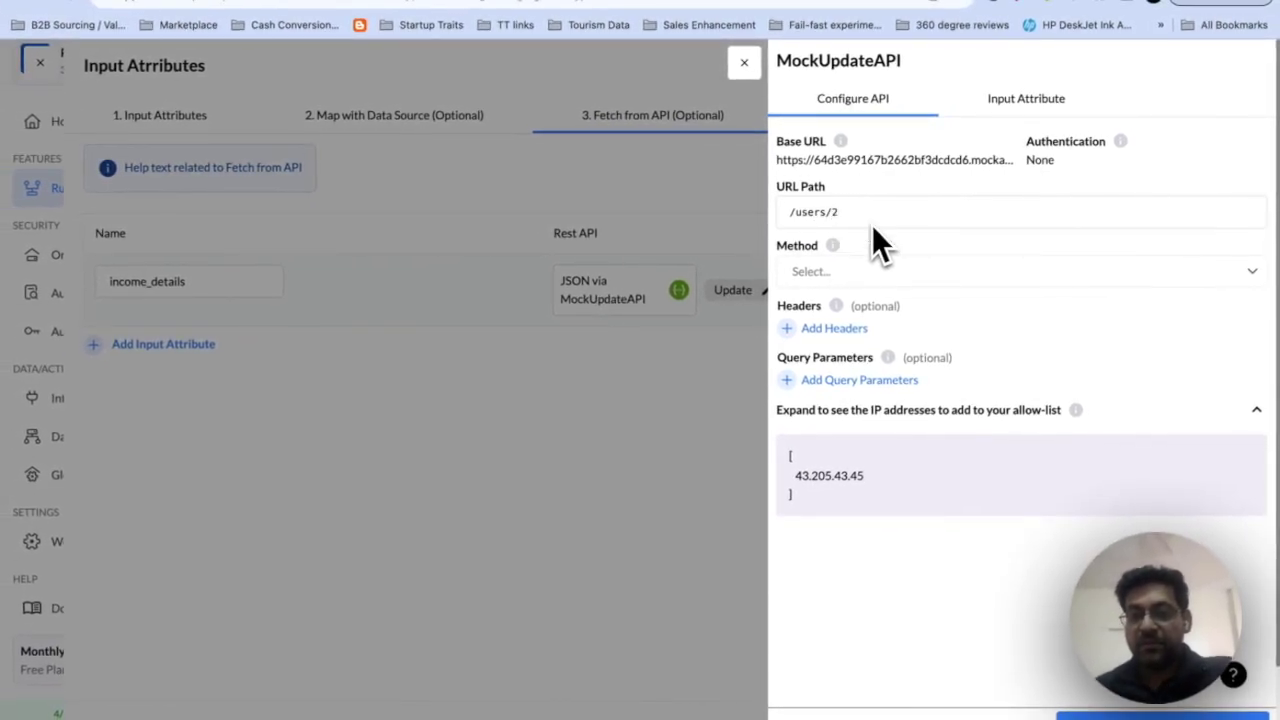
pyautogui.click(873, 272)
pyautogui.click(830, 318)
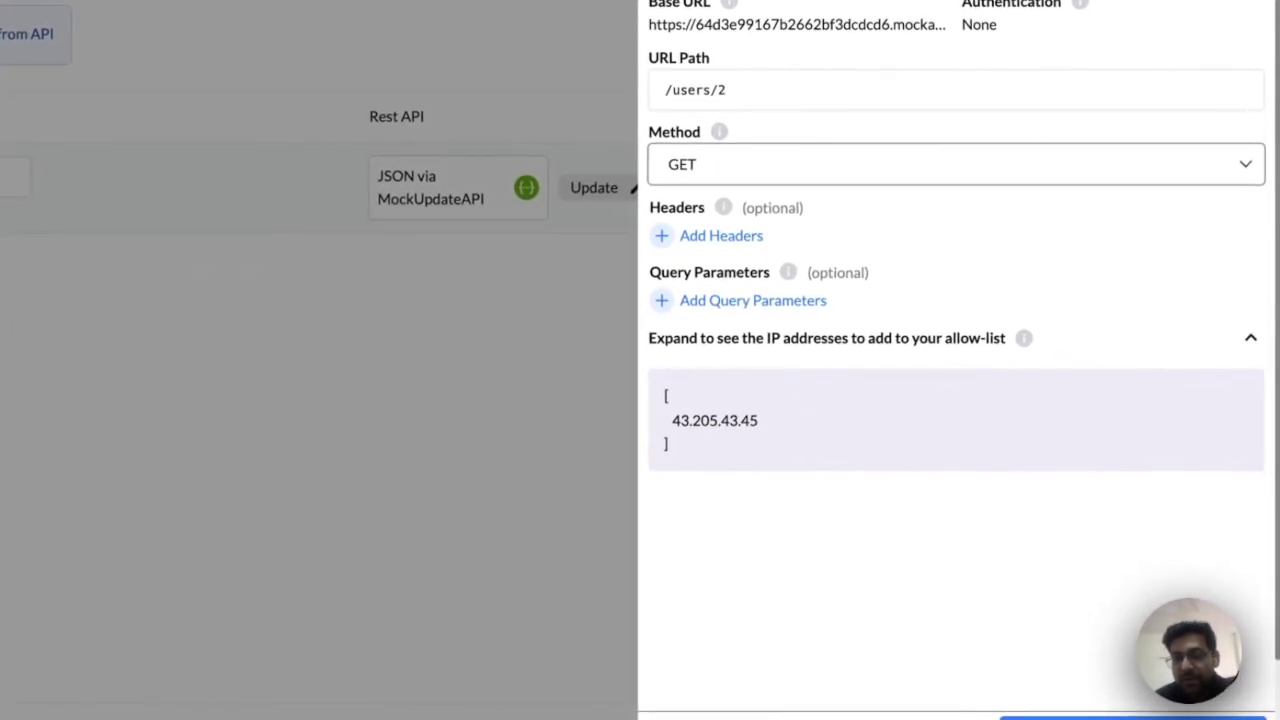
# Test the API request, review its JSON output including current_loans and taxable_income_last_year, and save the income_details attribute
pyautogui.scroll(-5, 958, 360)
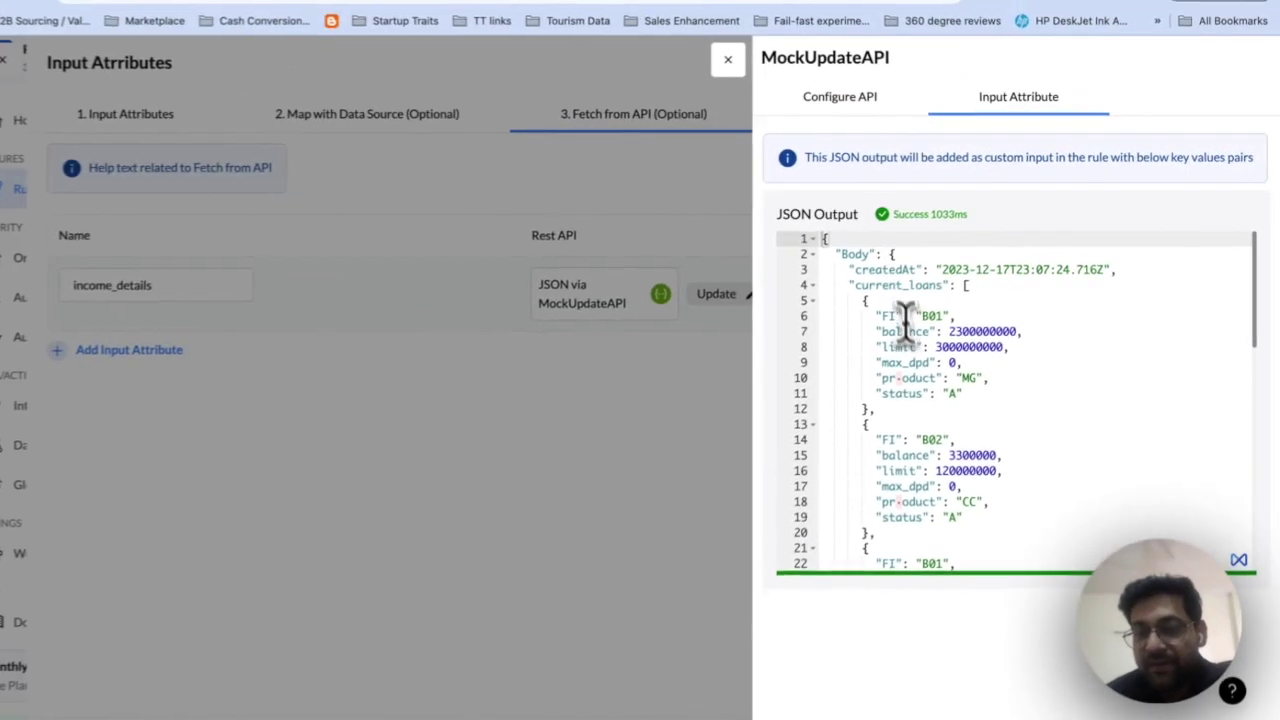
pyautogui.scroll(-2, 915, 340)
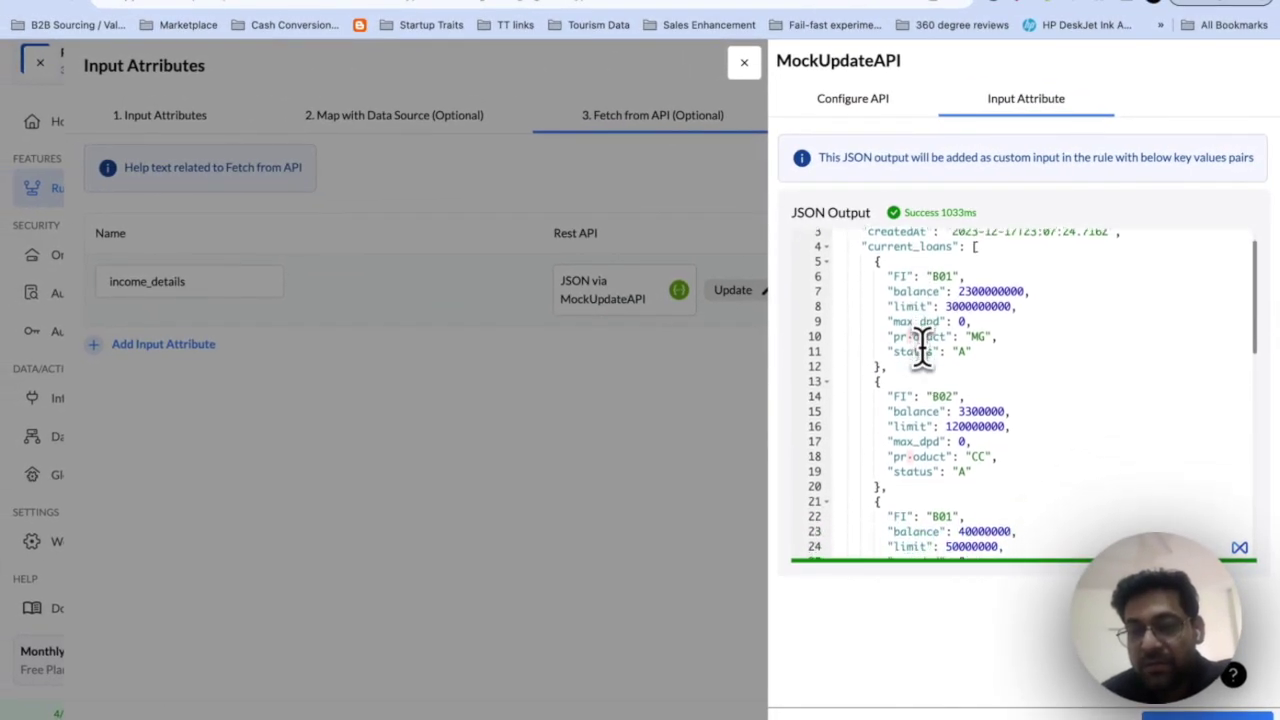
pyautogui.scroll(-7, 921, 345)
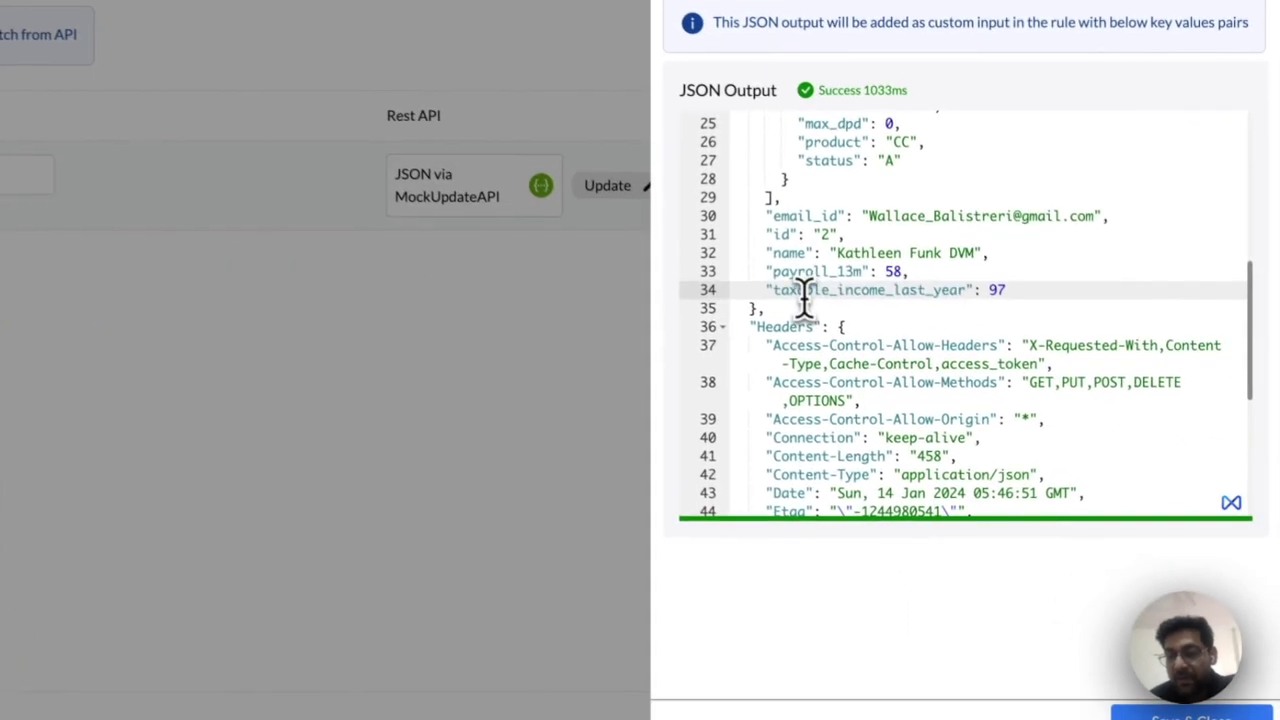
pyautogui.doubleClick(803, 290)
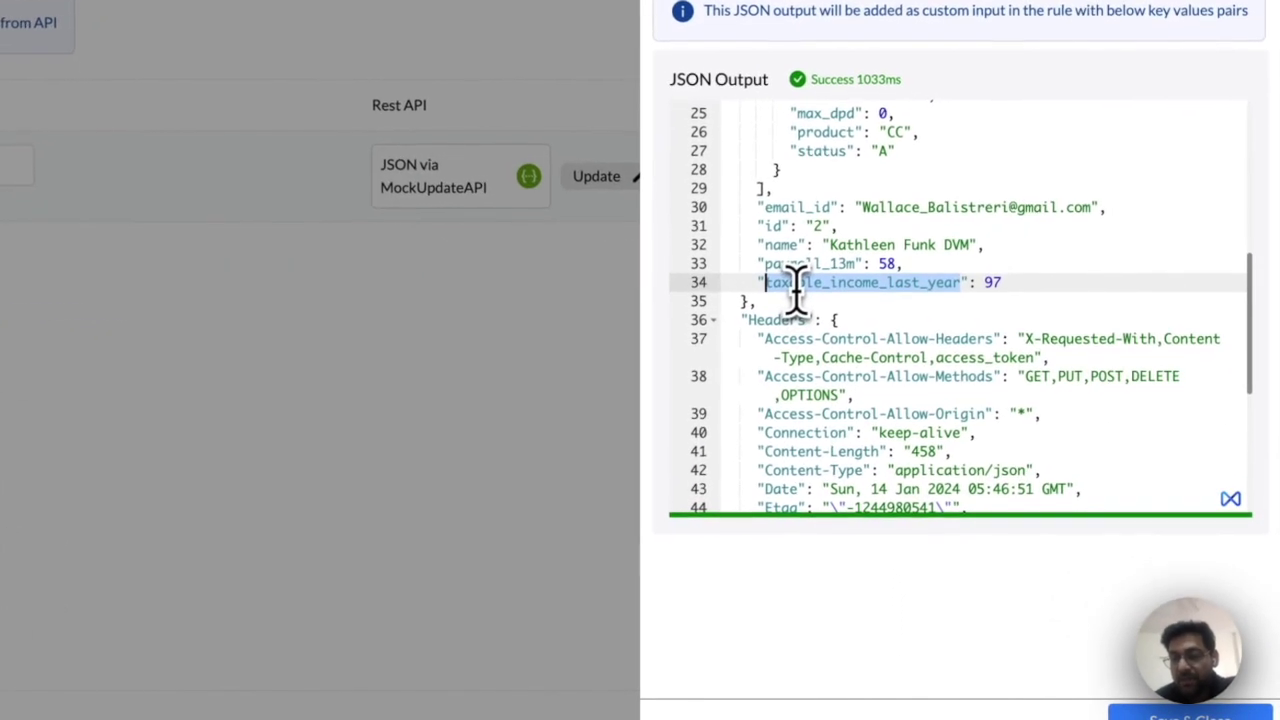
pyautogui.scroll(-1, 803, 290)
pyautogui.scroll(4, 803, 295)
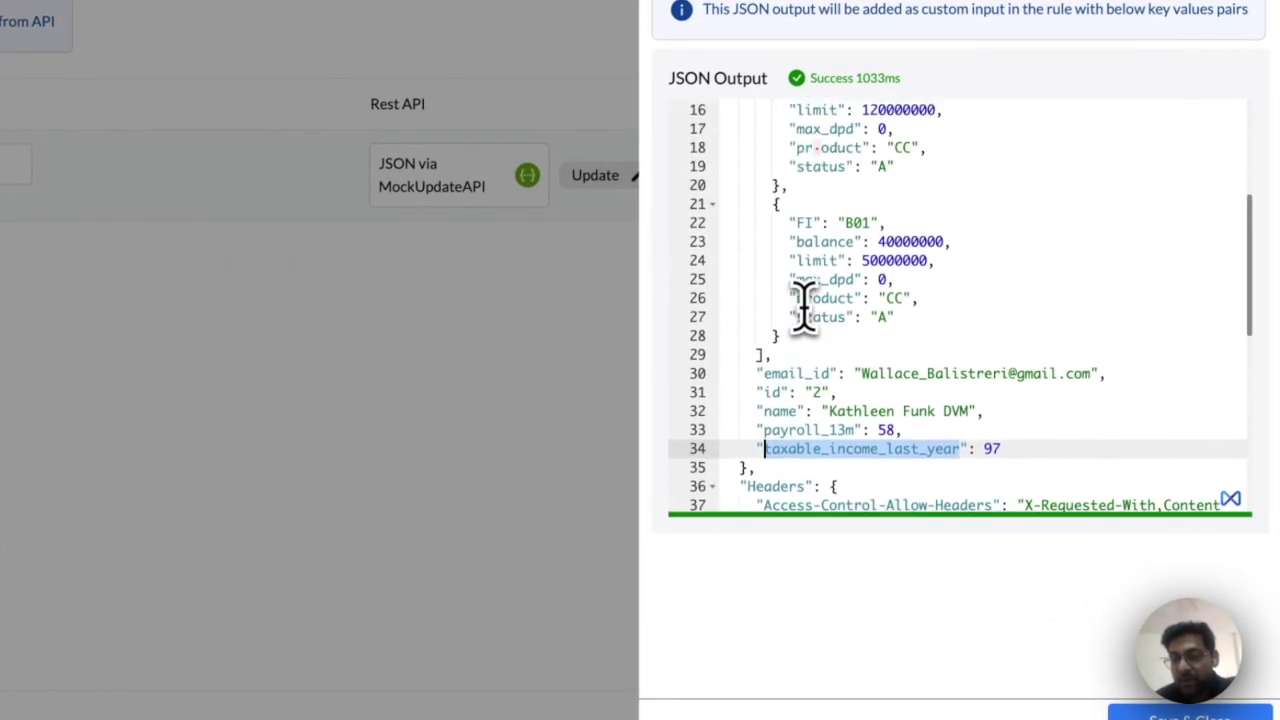
pyautogui.scroll(5, 803, 300)
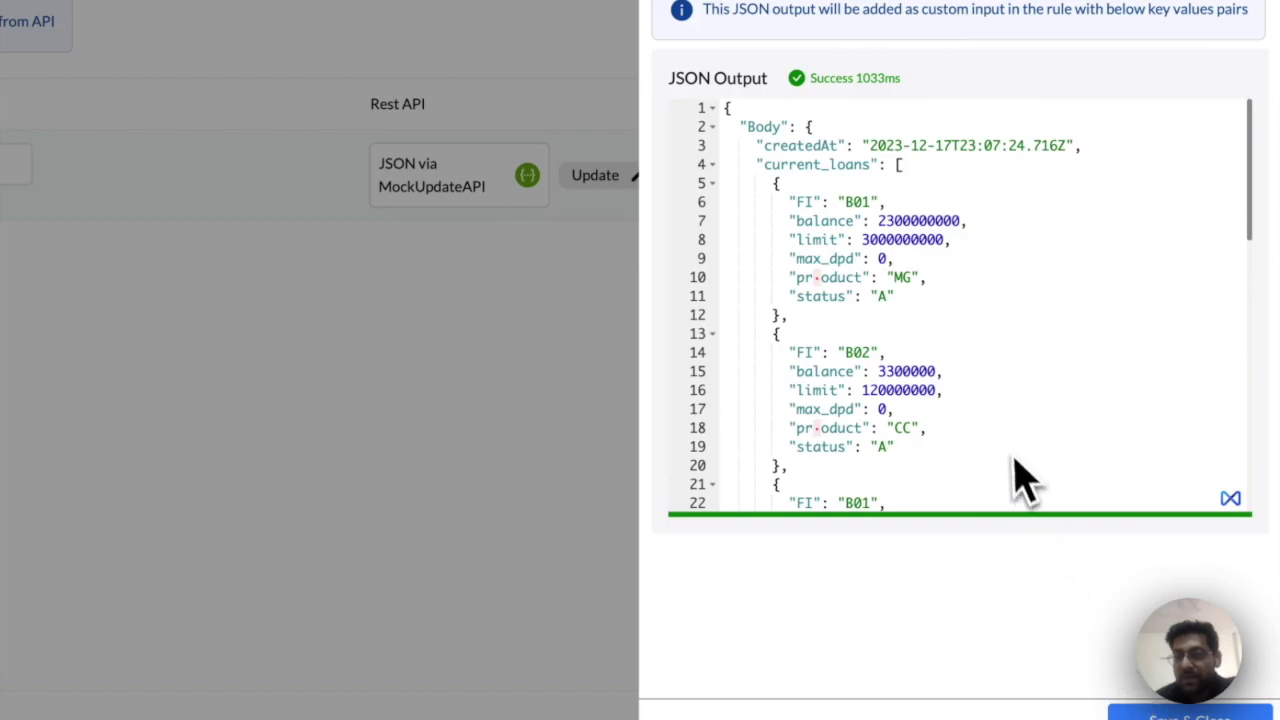
pyautogui.click(1150, 715)
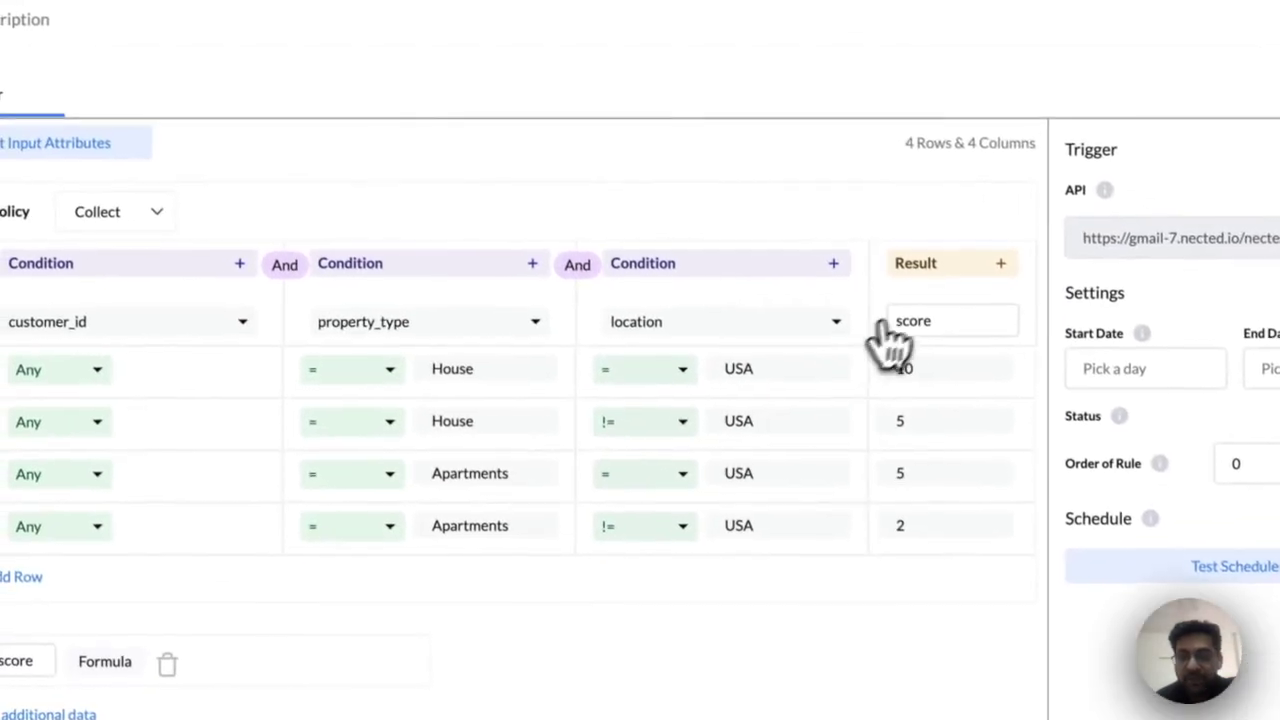
# Add a condition column after location and browse the income_details attributes offered as its property without choosing one
pyautogui.click(838, 266)
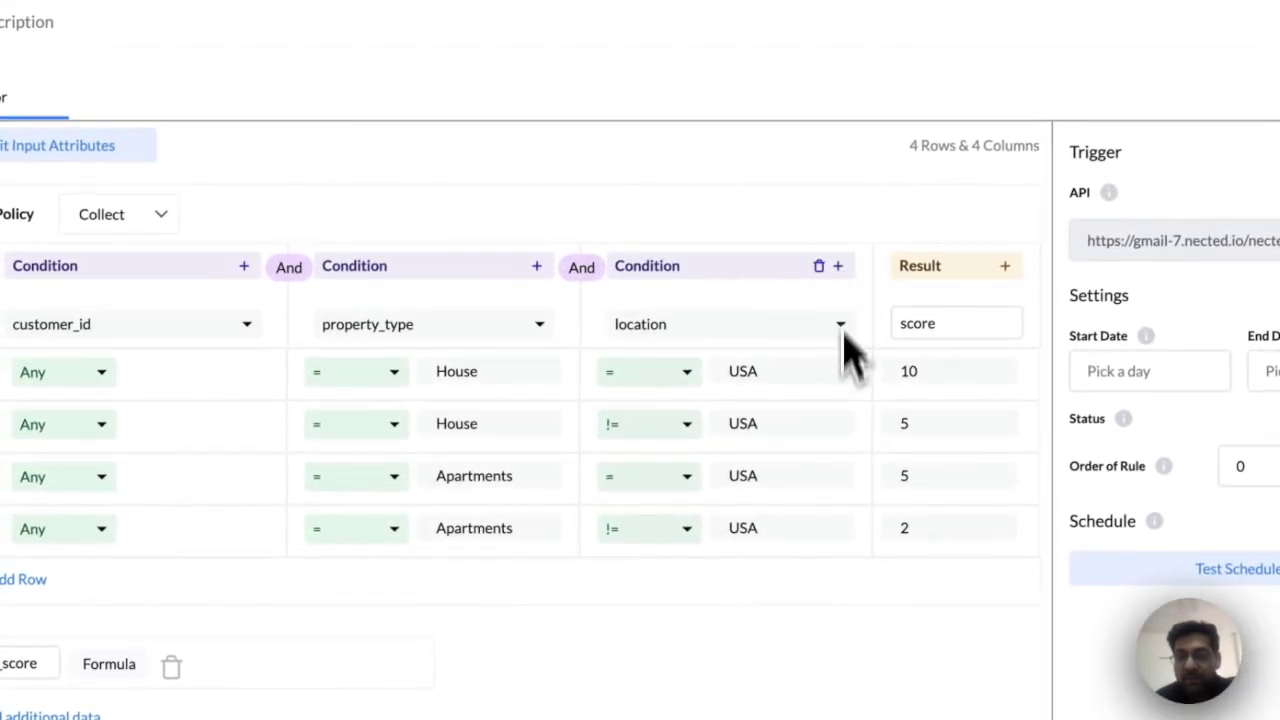
pyautogui.click(724, 222)
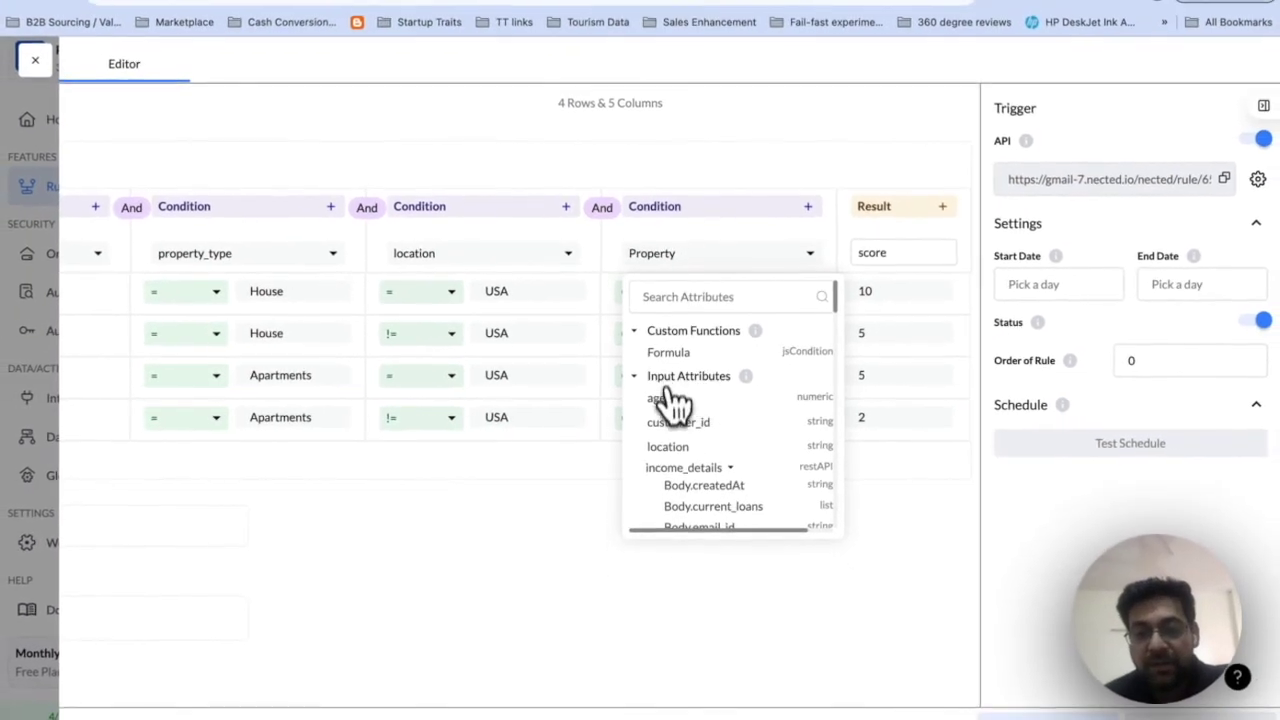
pyautogui.scroll(-3, 675, 400)
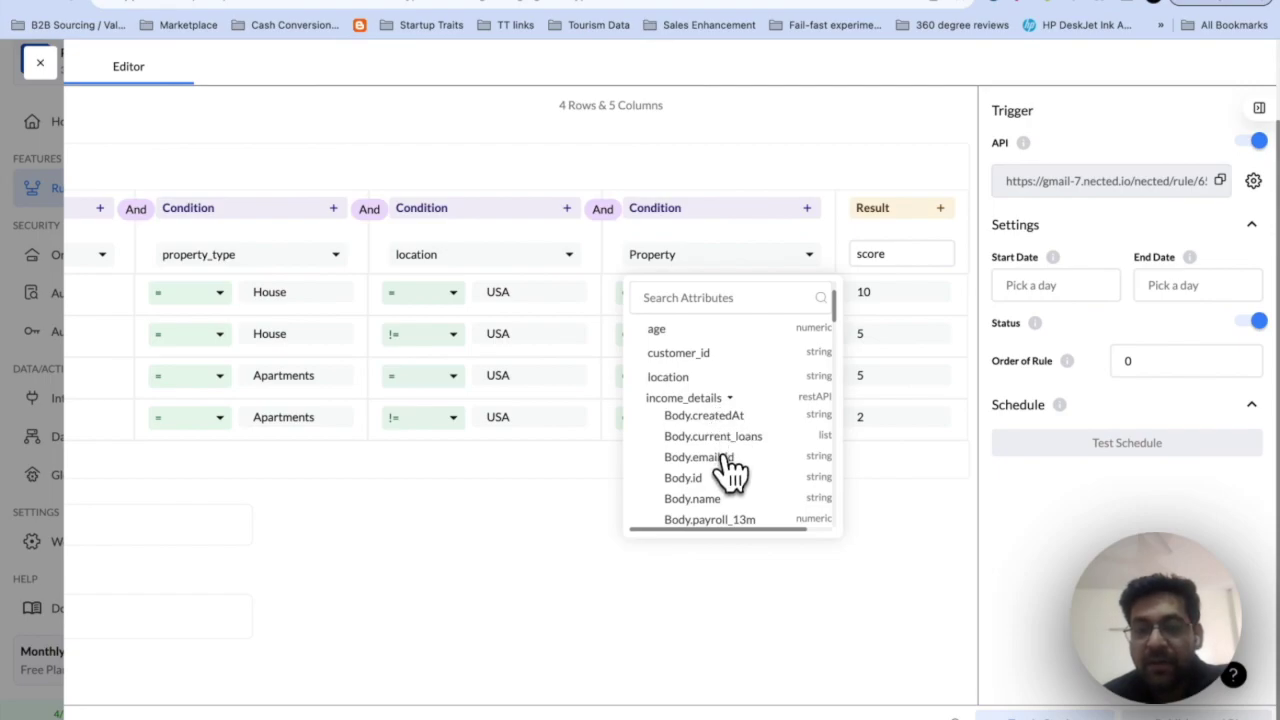
pyautogui.scroll(-1, 728, 470)
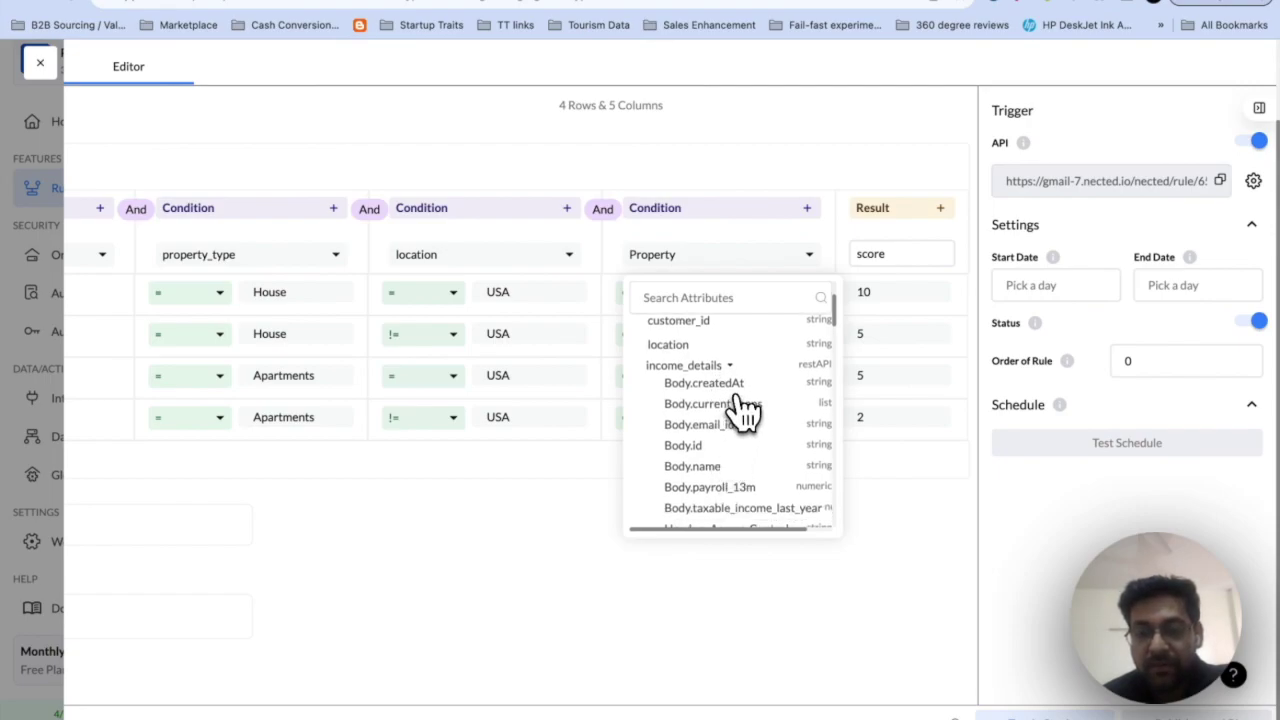
pyautogui.scroll(-1, 740, 465)
pyautogui.scroll(-1, 740, 465)
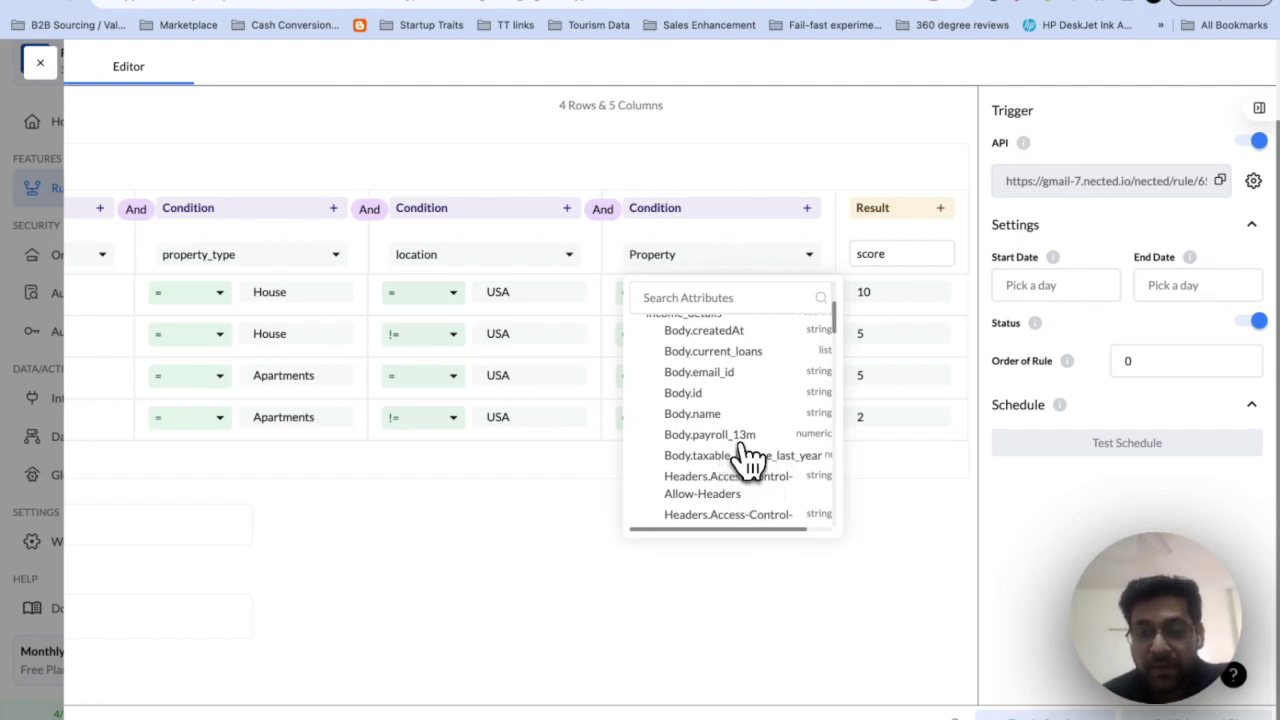
pyautogui.scroll(-5, 748, 460)
pyautogui.scroll(5, 748, 460)
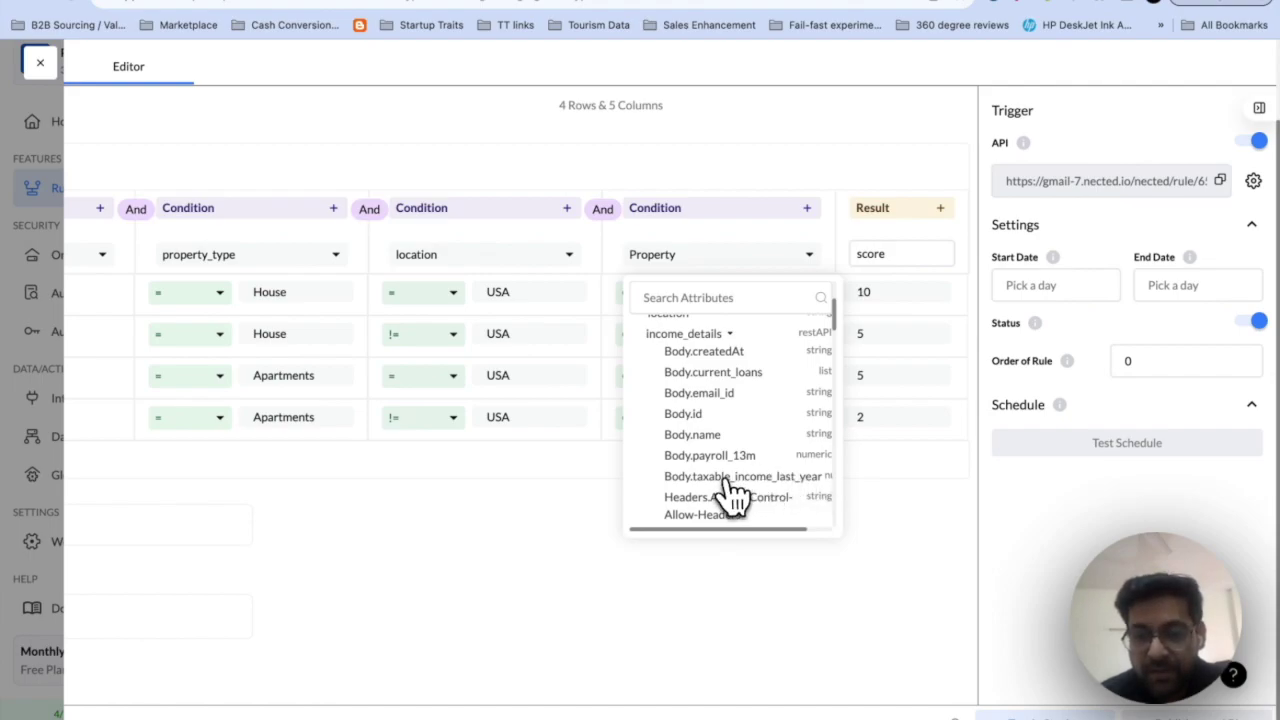
pyautogui.click(894, 520)
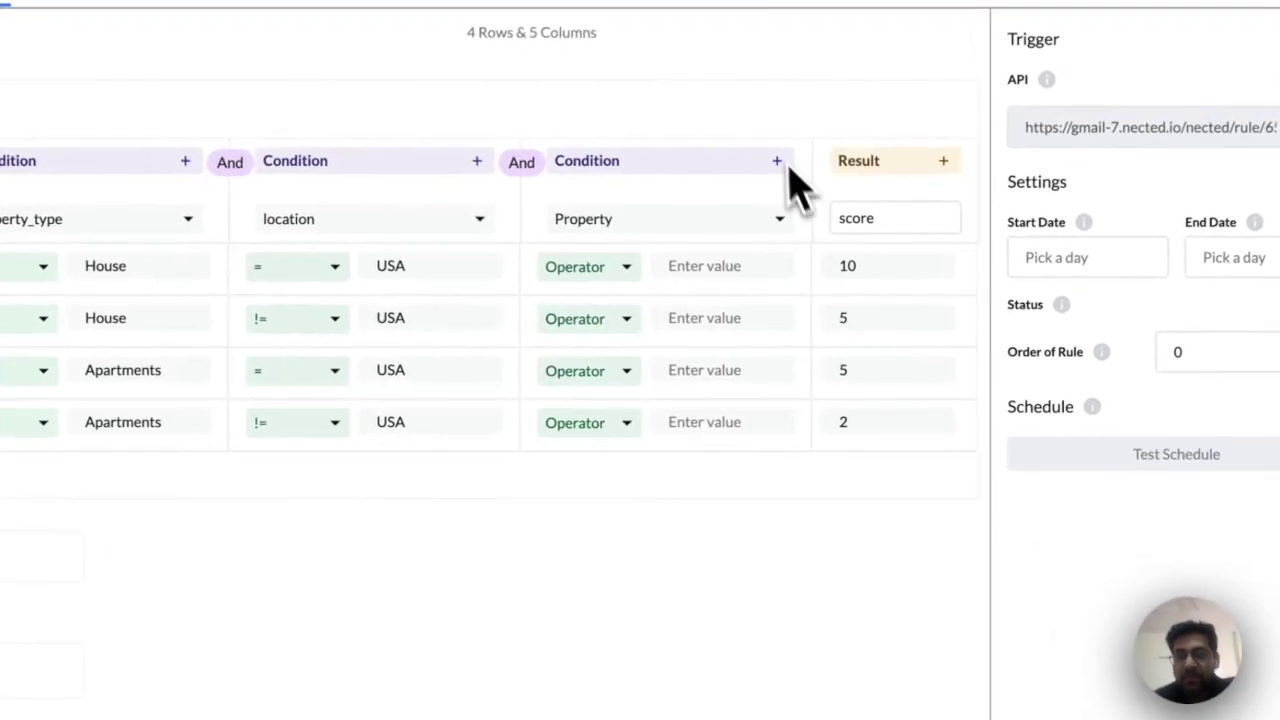
# Delete the empty condition column after location from the decision table
pyautogui.click(757, 162)
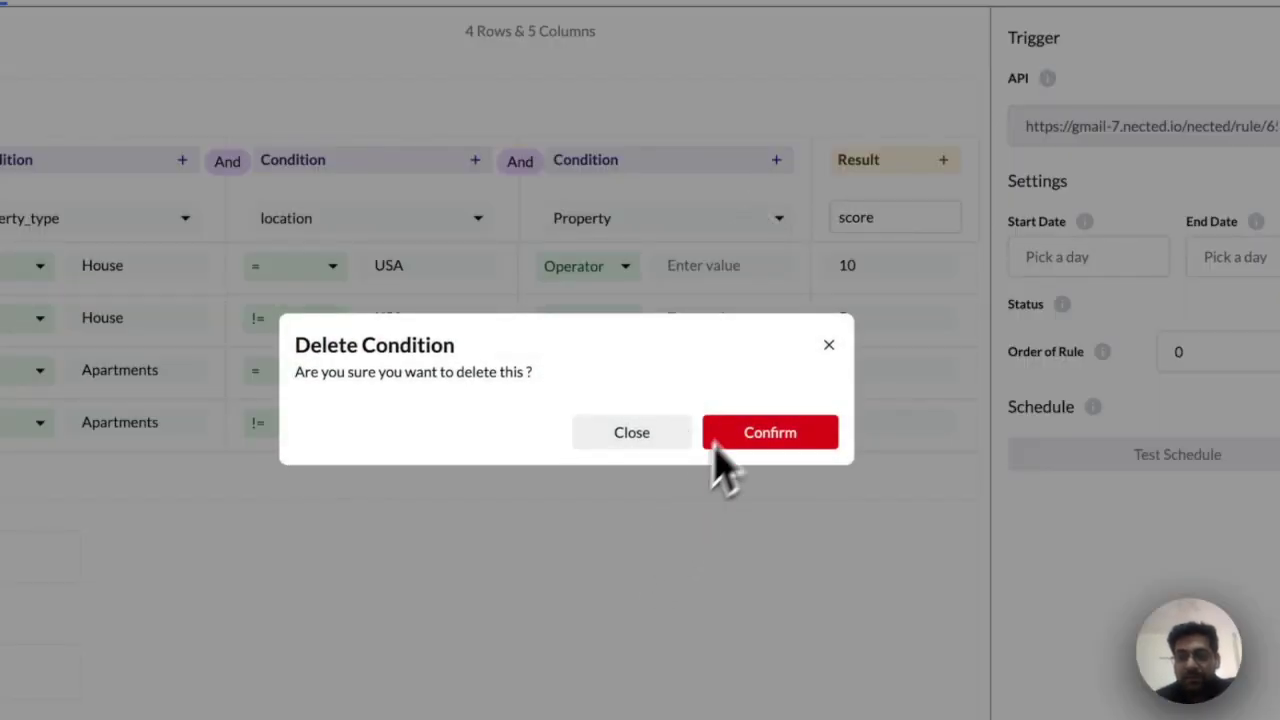
pyautogui.click(758, 432)
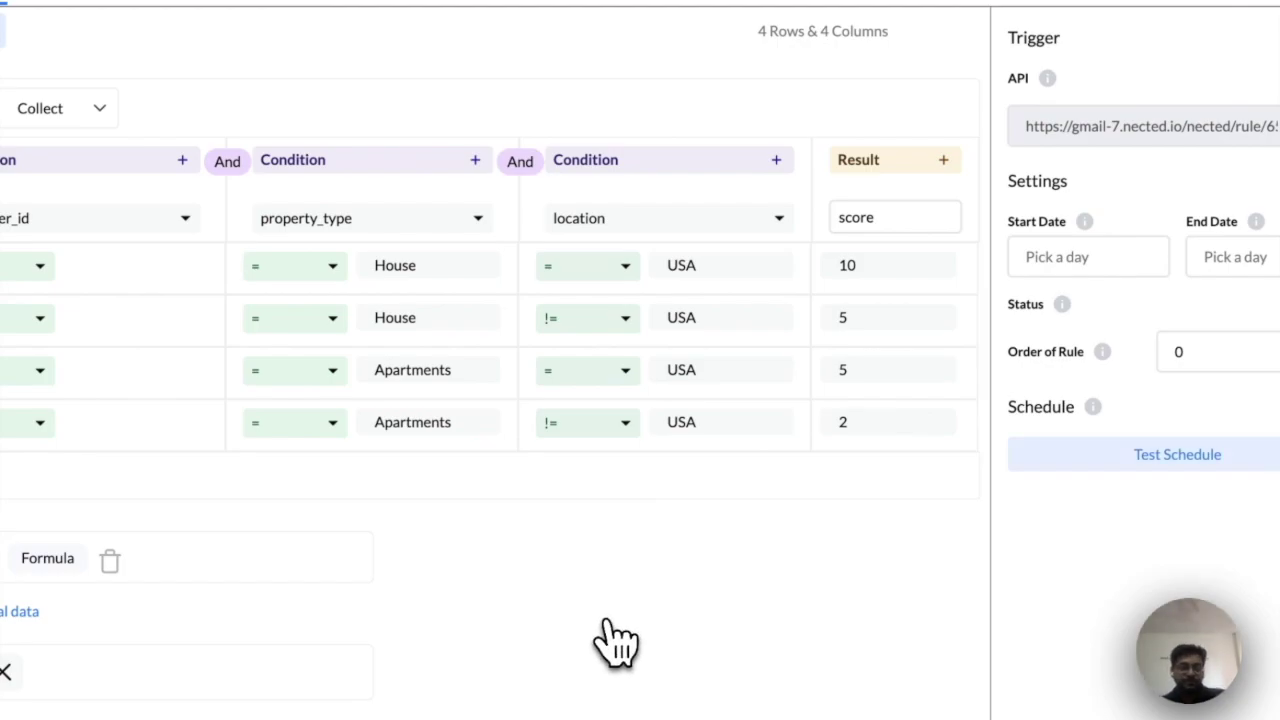
pyautogui.hscroll(-2, 614, 634)
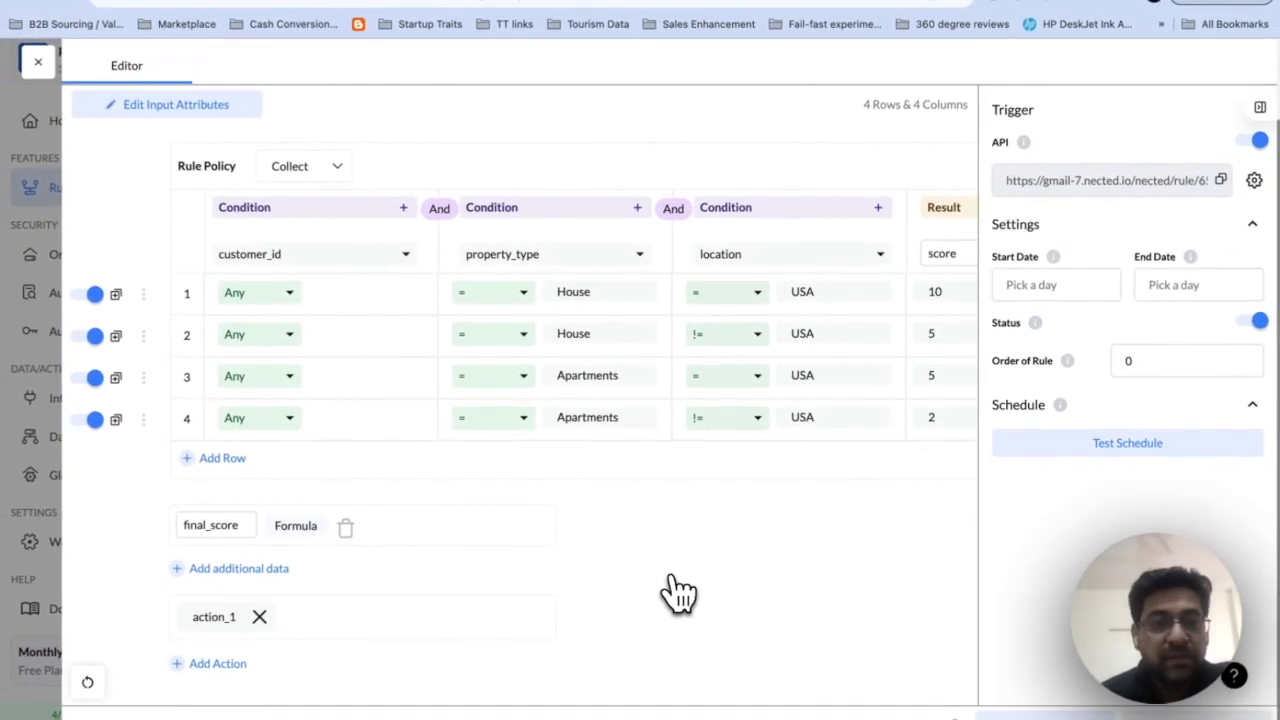